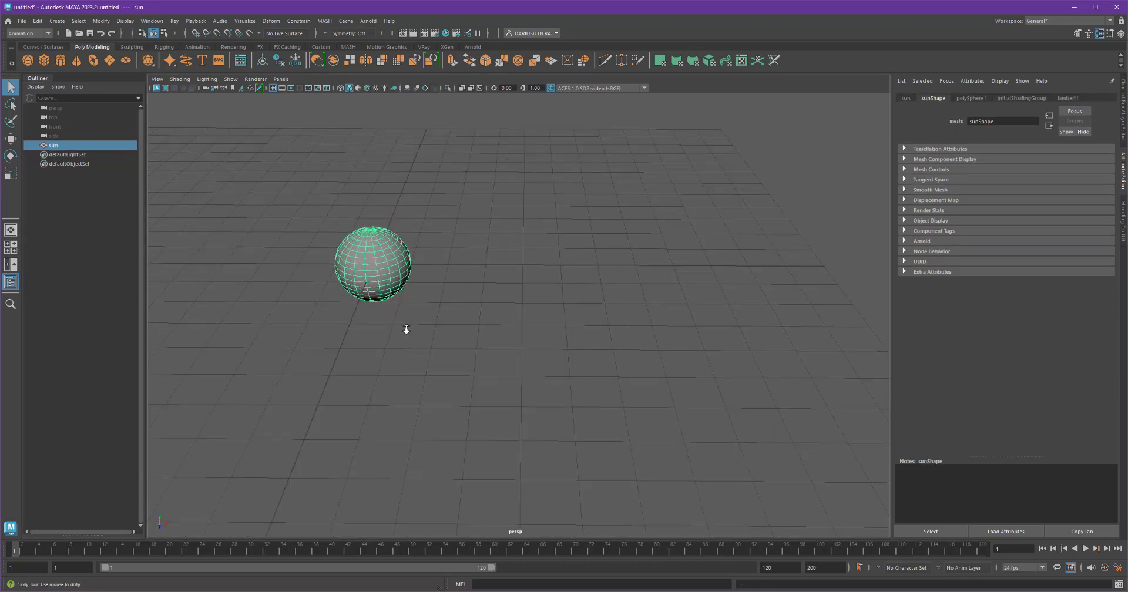
Create a polygon cube at the origin and switch the viewport to wireframe display.
left_click(44, 60)
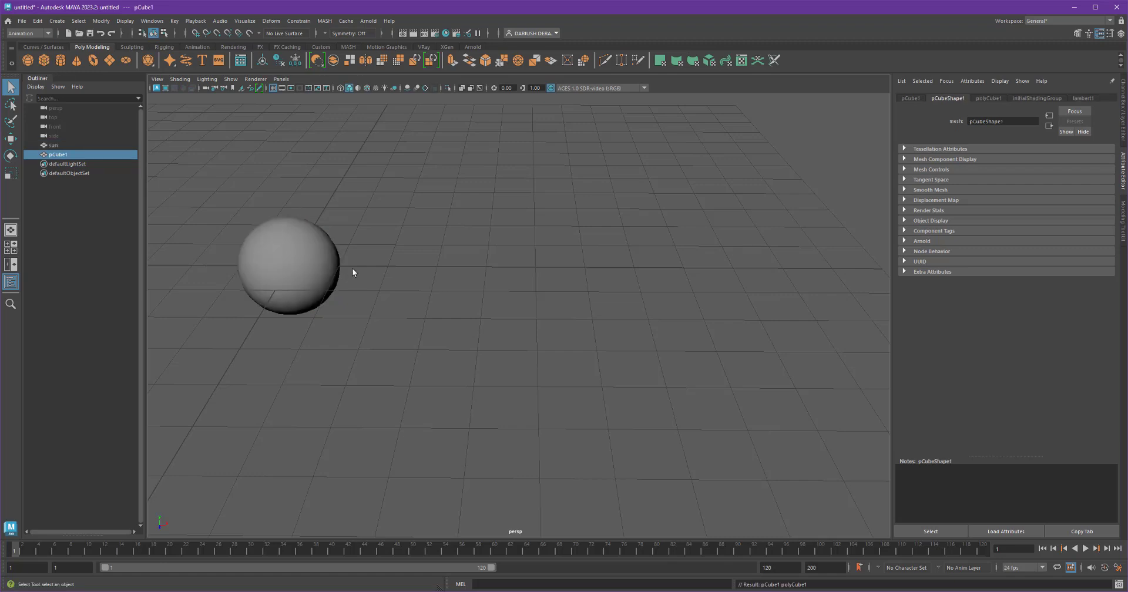
key("4")
left_click(340, 88)
left_click(340, 88)
left_click(349, 88)
left_click(340, 88)
left_click(349, 88)
left_click(340, 88)
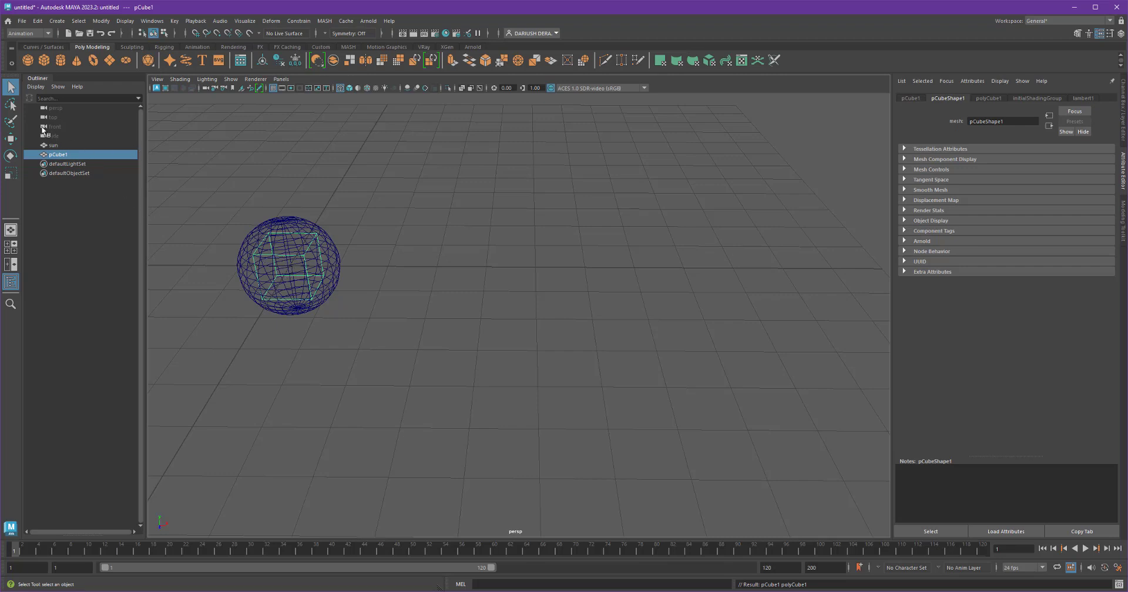
Move the cube along X to about 2.05, outside the sun sphere, and restore shaded display.
left_click(14, 139)
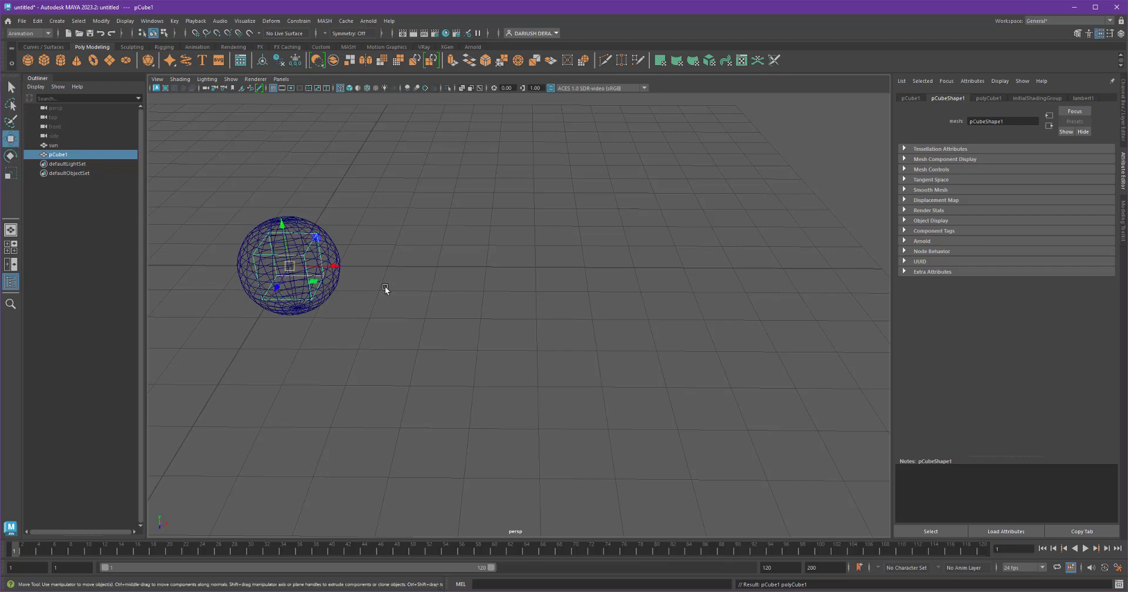
left_click_drag(331, 266, 433, 267)
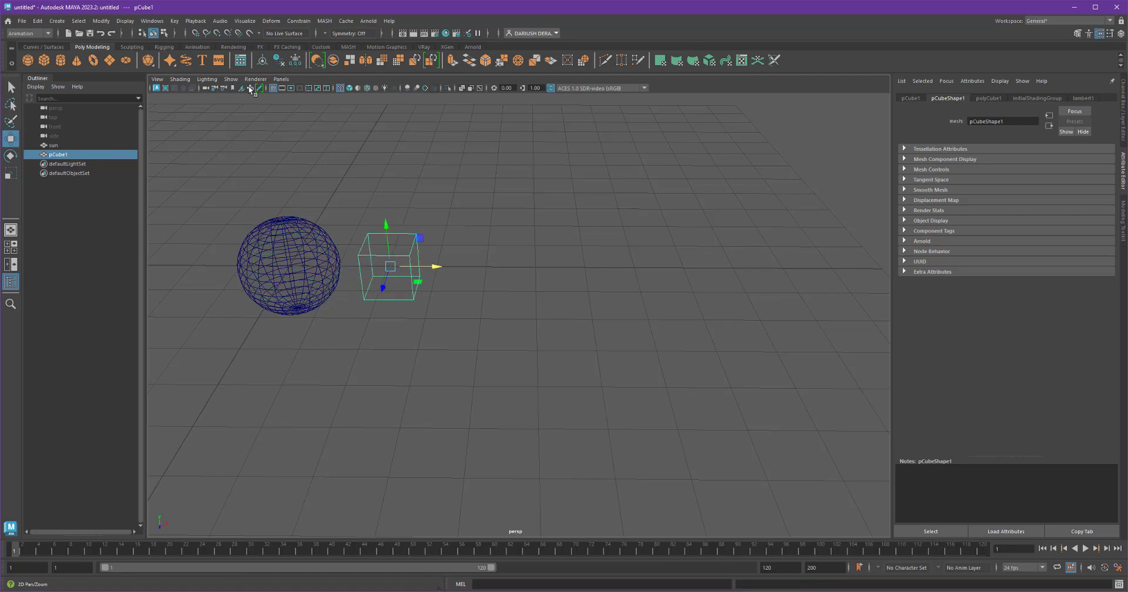
left_click(349, 87)
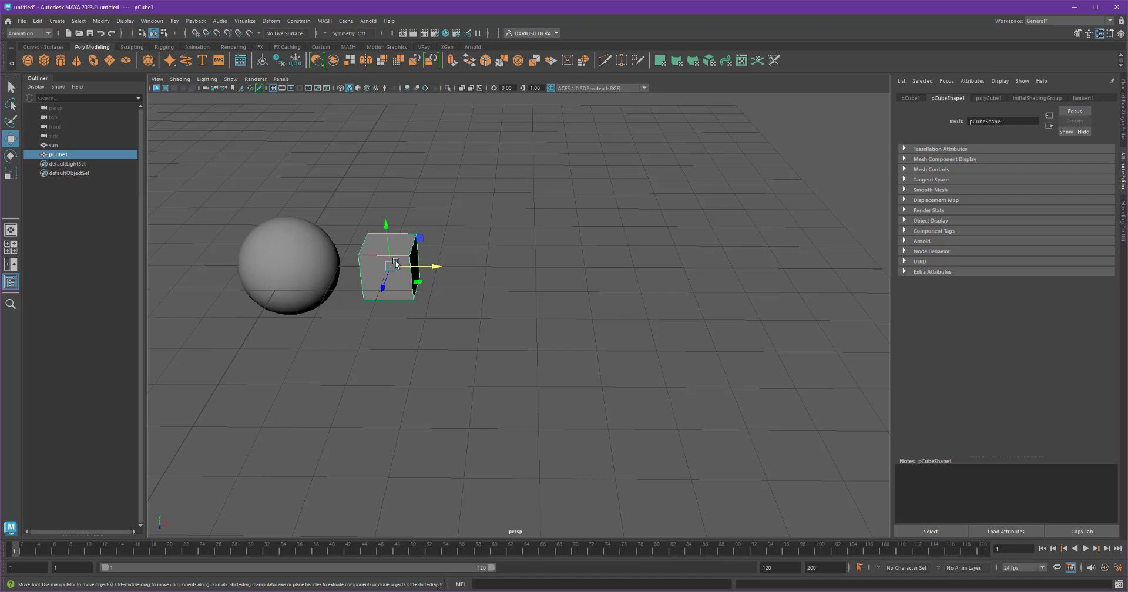
Scale the cube down uniformly to about 0.139.
left_click(10, 174)
left_click_drag(390, 268, 356, 270)
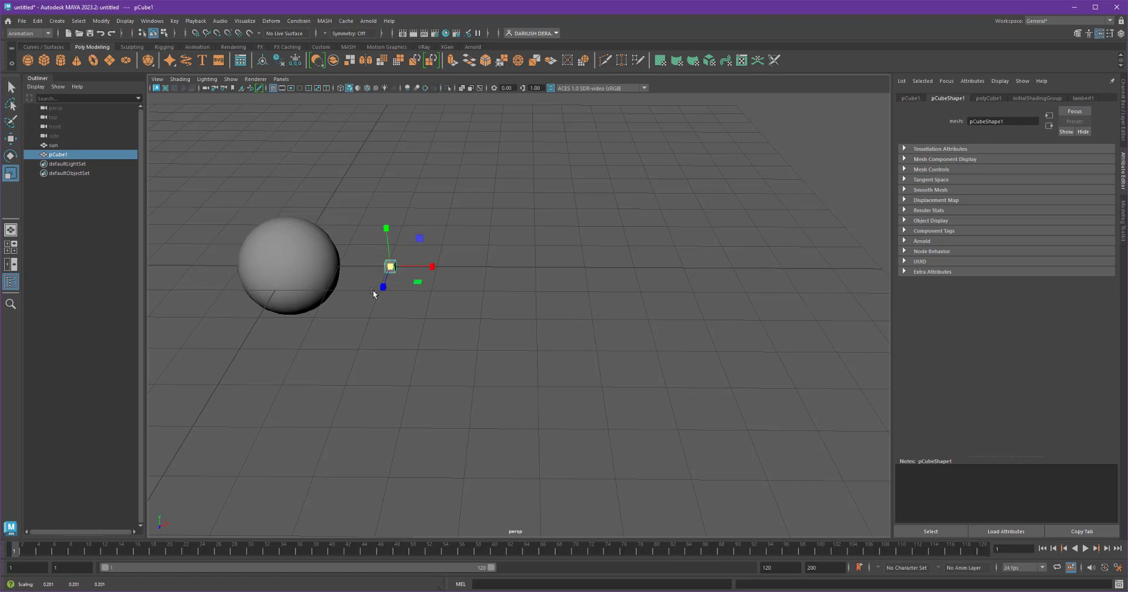
right_click_drag(382, 296, 657, 304, "alt")
key("ctrl+z")
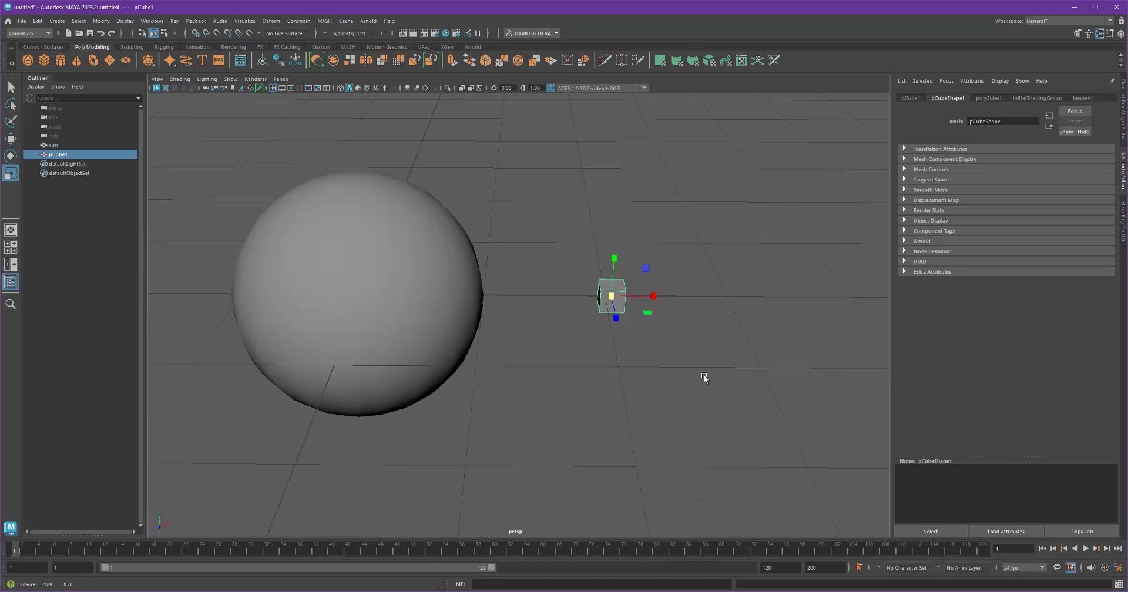
Rename the cube as mercury.
double_click(59, 153)
type("meBn")
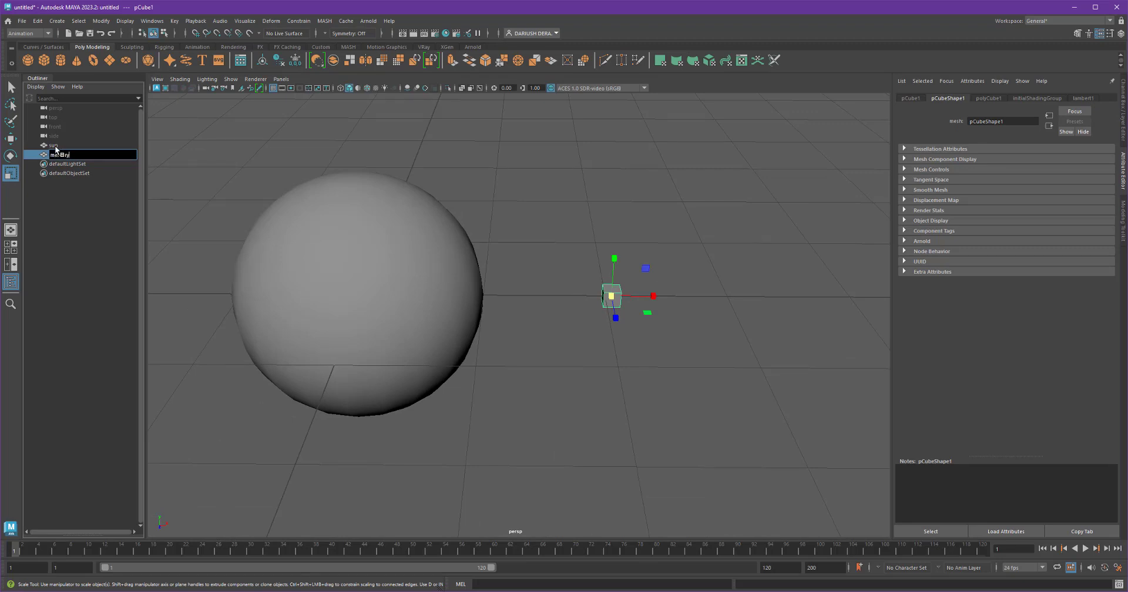
key("Return")
Key the Rotate X, Y and Z channels of mercury at frame 1.
left_click_drag(604, 397, 617, 315, "alt")
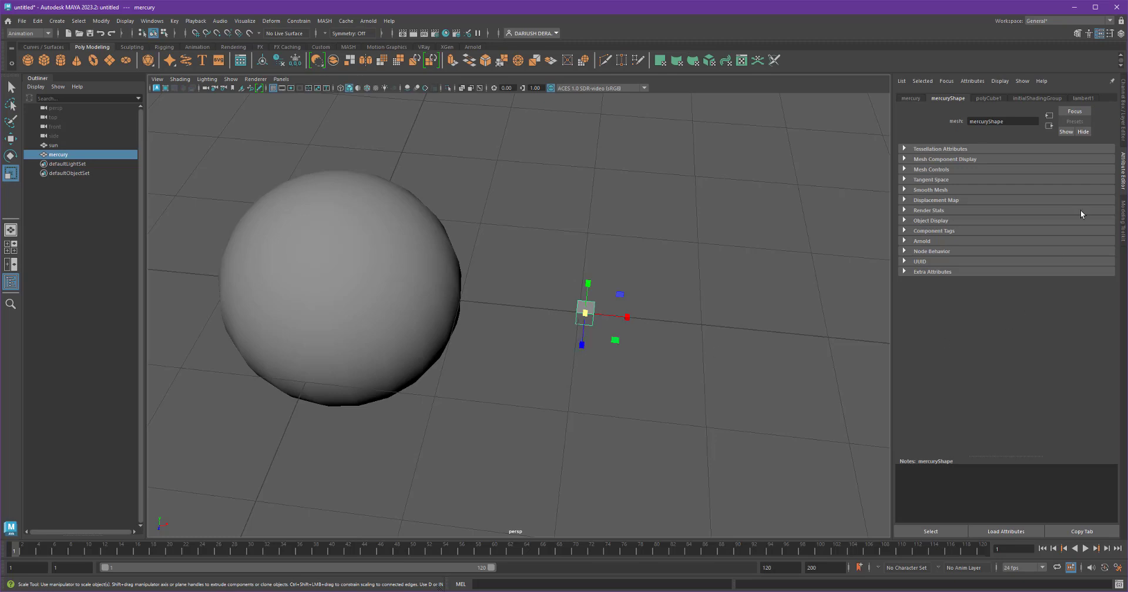
left_click(1124, 114)
left_click_drag(1068, 132, 1070, 144)
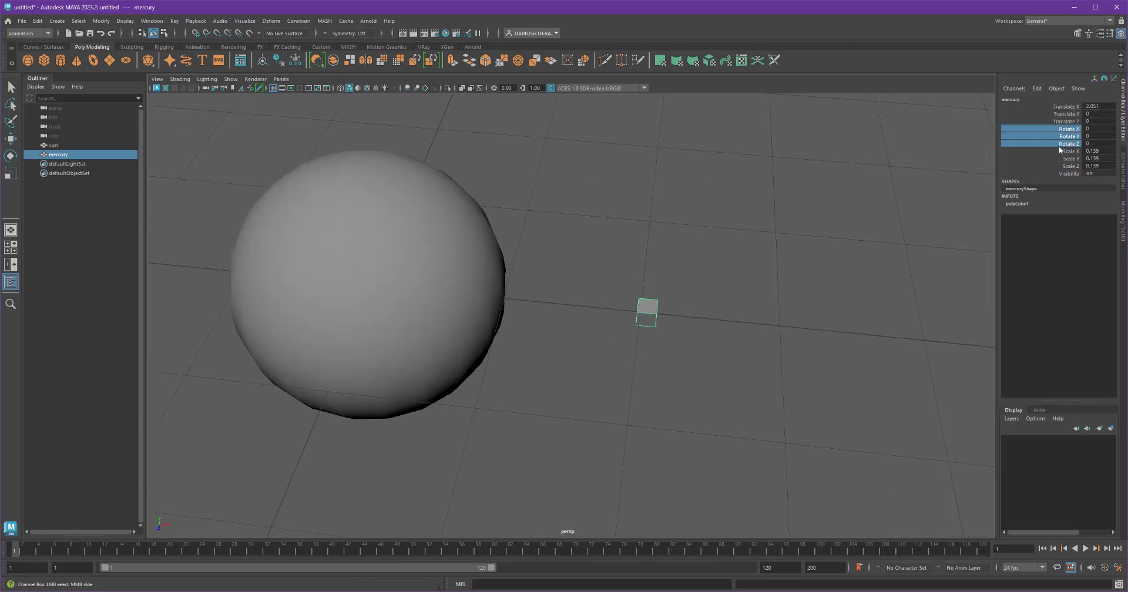
middle_click_drag(709, 316, 673, 306, "alt")
key("alt+v")
key("alt+v")
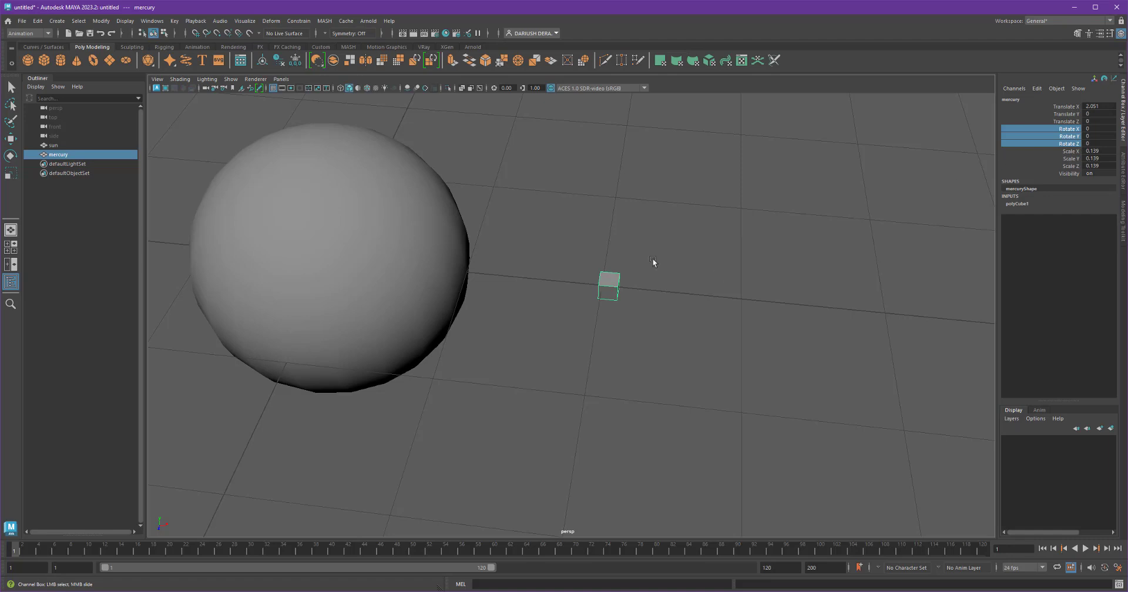
key("e")
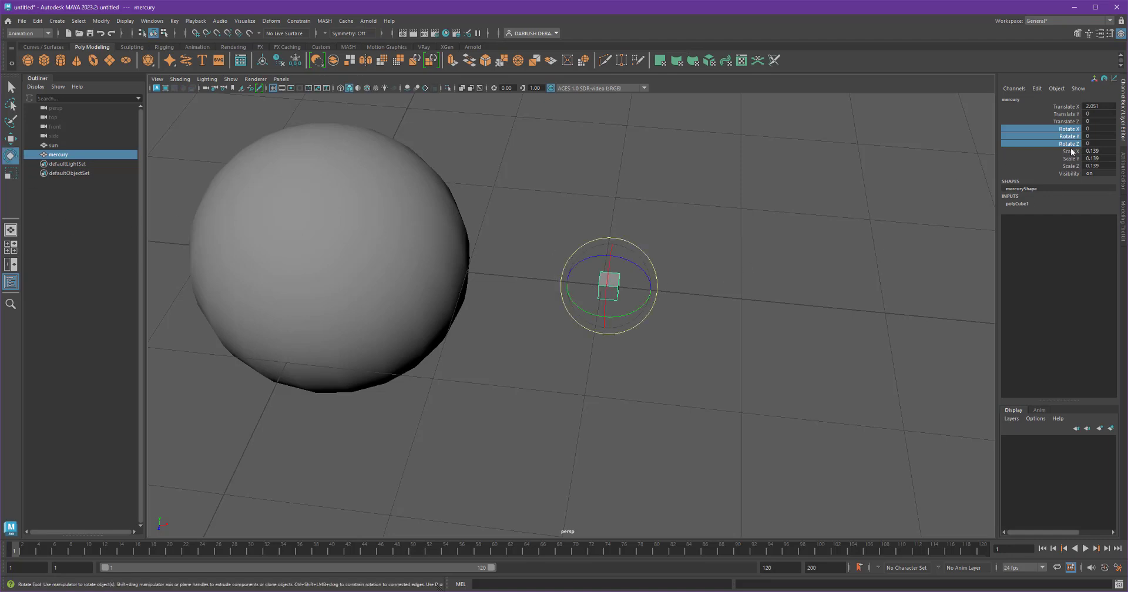
left_click_drag(1052, 129, 1052, 142)
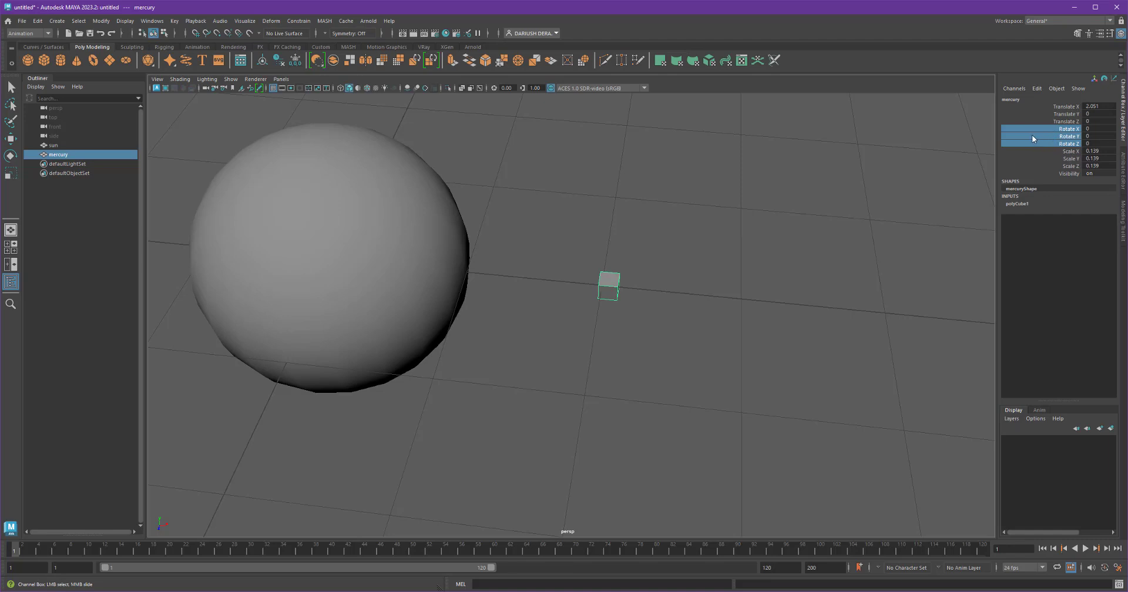
right_click(1029, 135)
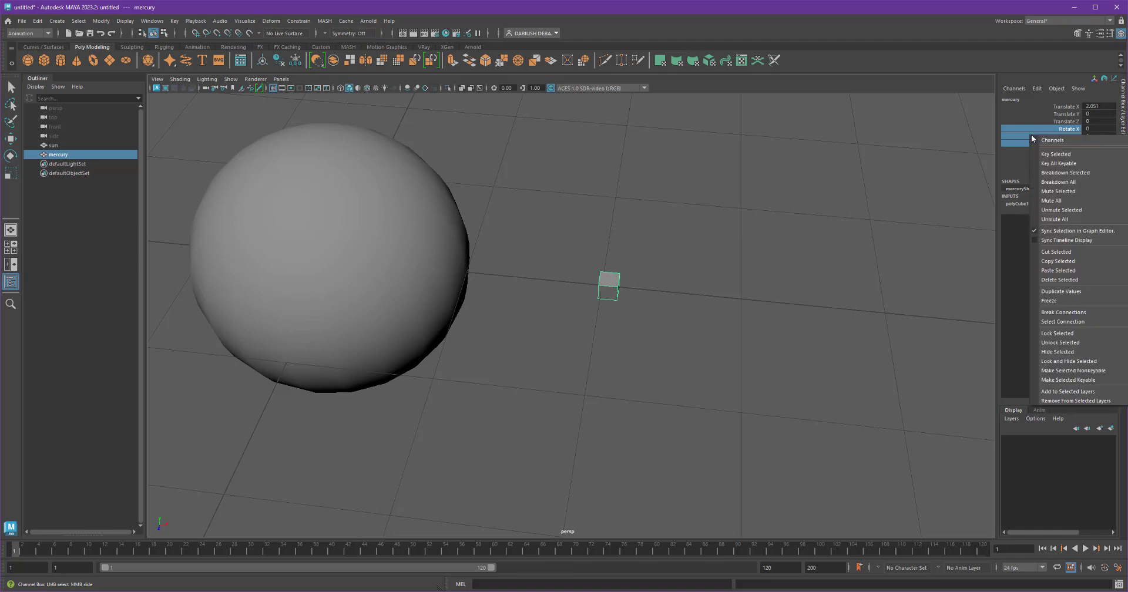
left_click(1076, 156)
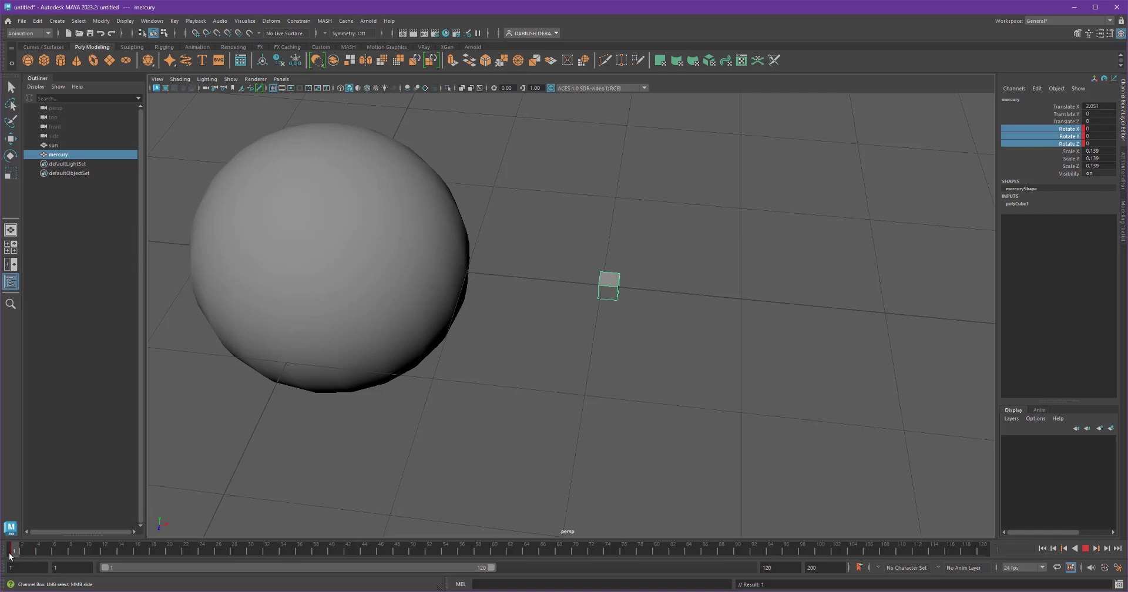
Go to frame 120 and rotate mercury around Y through several turns to about 2615 degrees.
key("e")
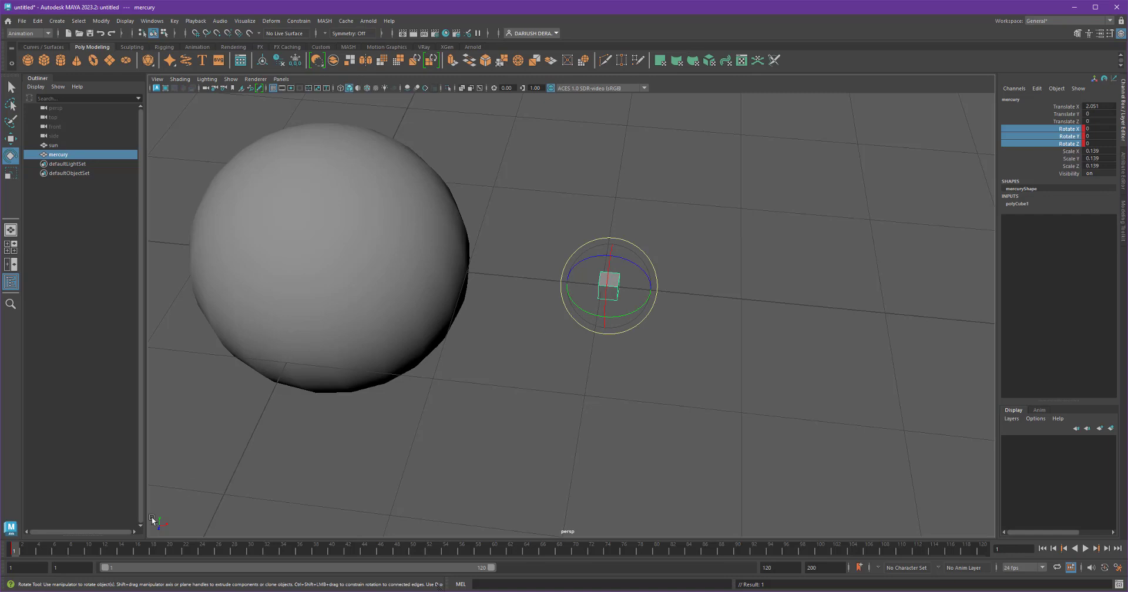
left_click_drag(864, 543, 893, 552)
left_click_drag(986, 555, 985, 552)
left_click_drag(637, 320, 959, 224)
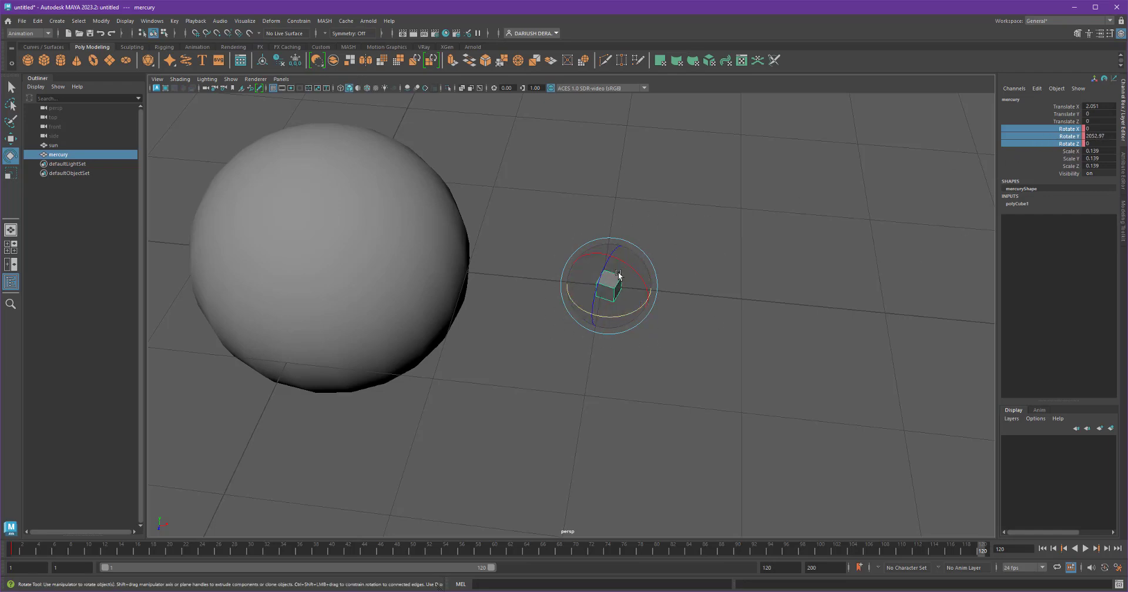
left_click_drag(614, 320, 582, 252)
left_click_drag(699, 294, 713, 335, "alt")
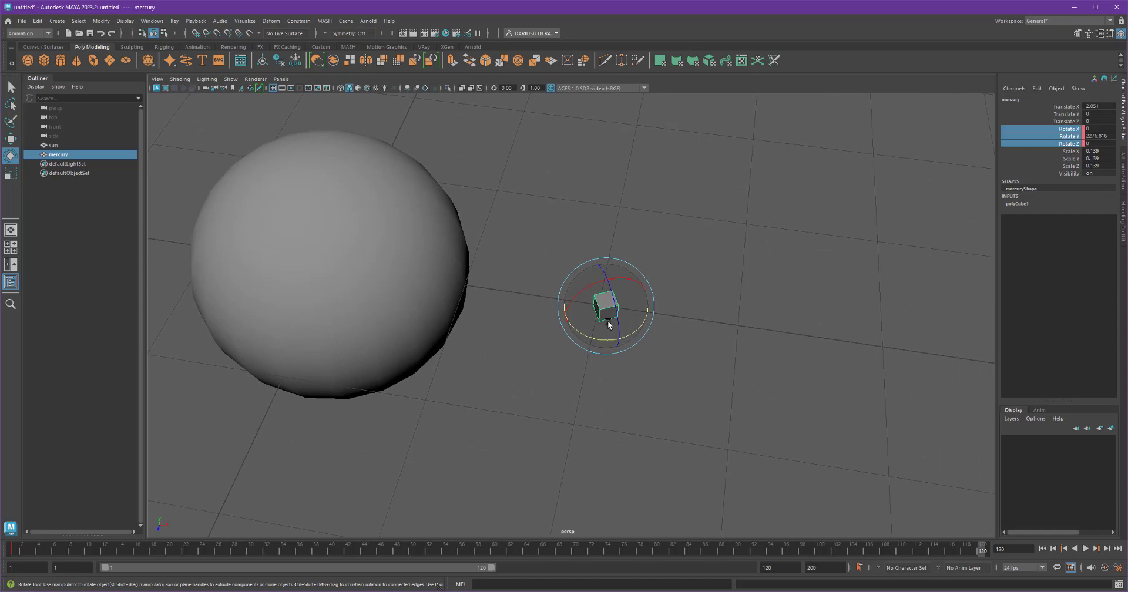
mouse_move(607, 338)
left_mouse_down()
mouse_move(653, 317)
mouse_move(594, 274)
mouse_move(593, 322)
left_mouse_up()
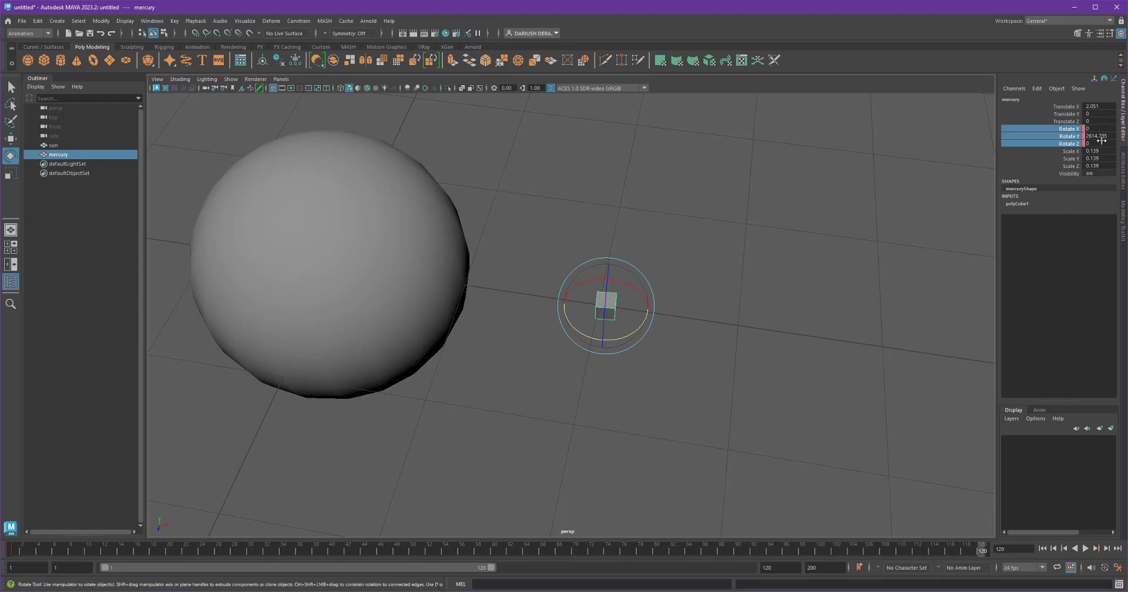
Key the Rotate X, Y and Z channels of mercury at frame 120.
right_click(1041, 135)
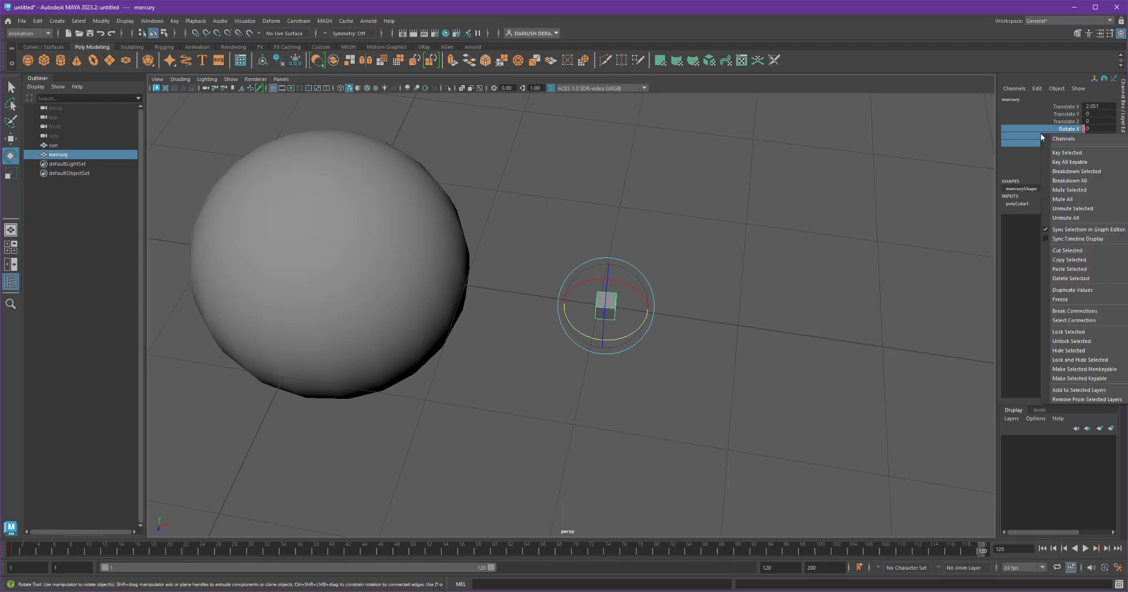
left_click(1067, 151)
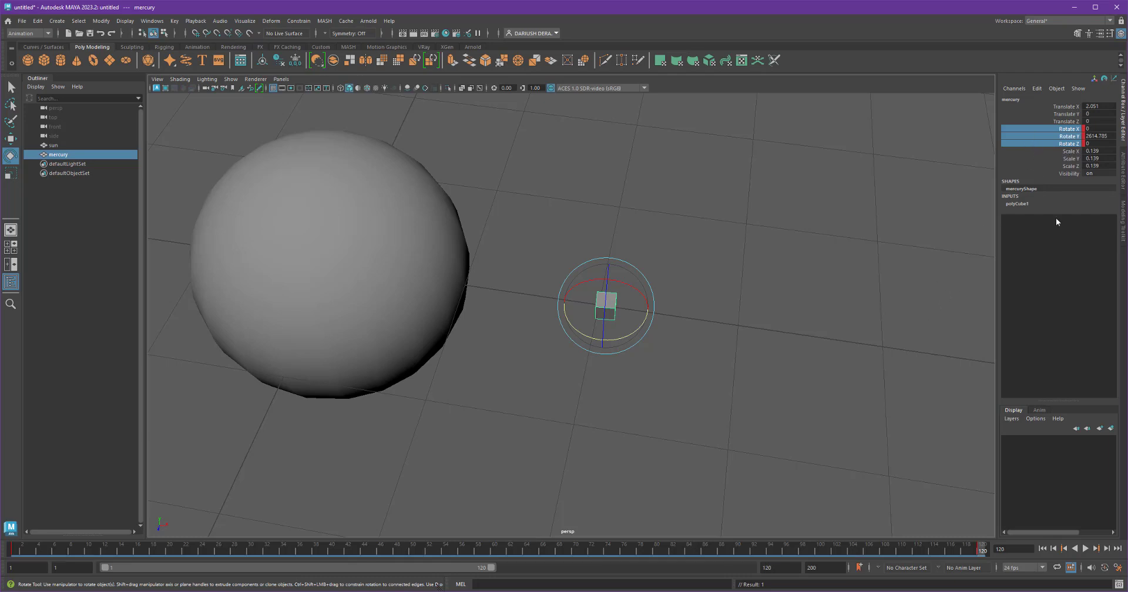
left_click(1102, 138)
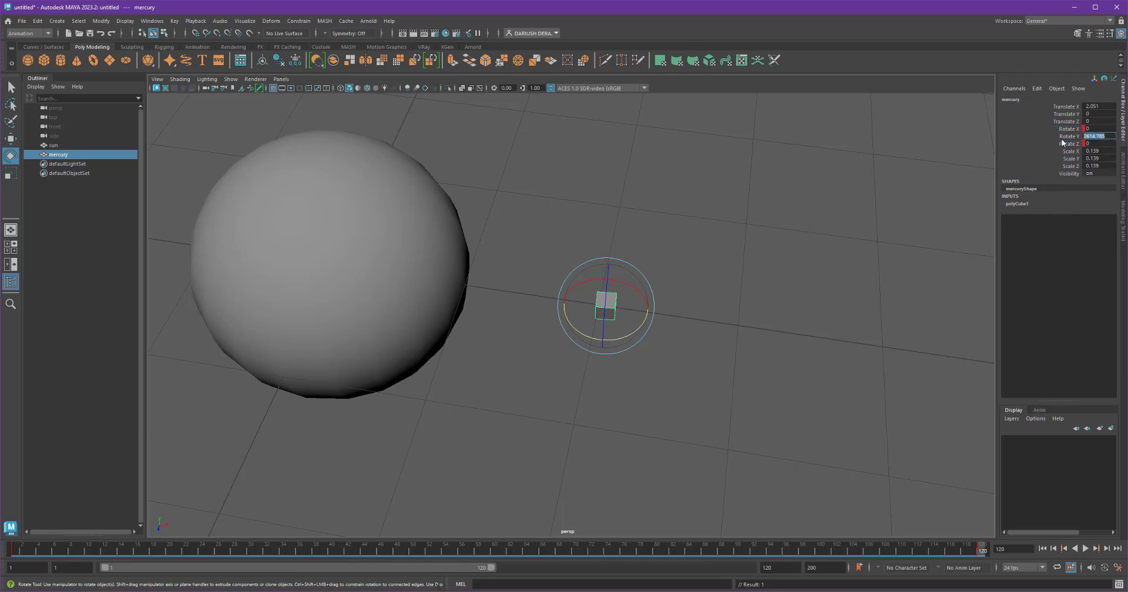
left_click(1066, 136)
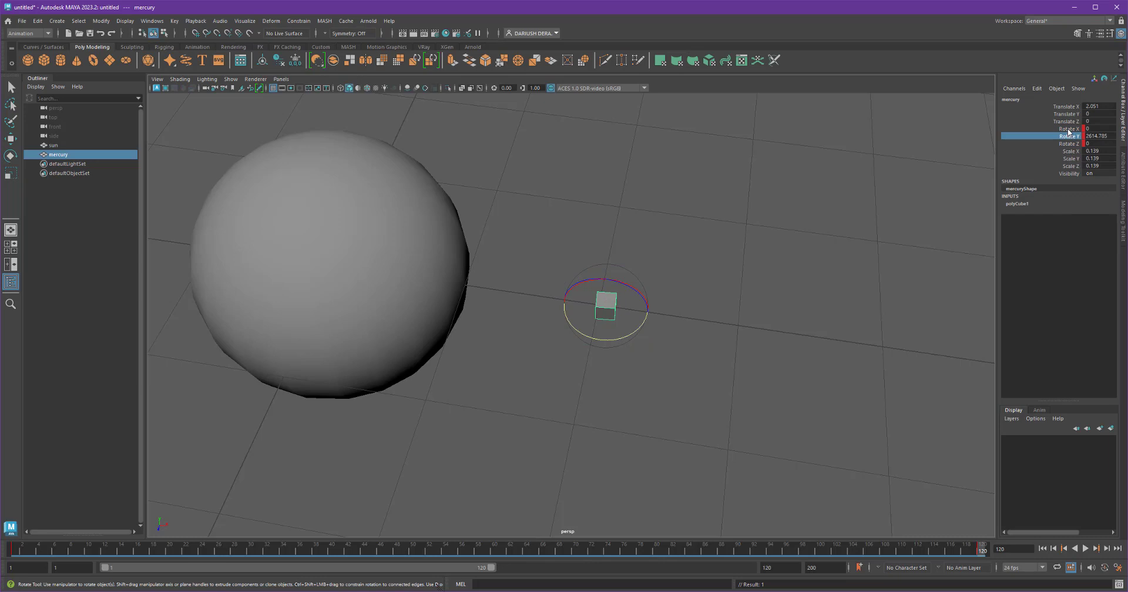
left_click_drag(1068, 130, 1067, 144)
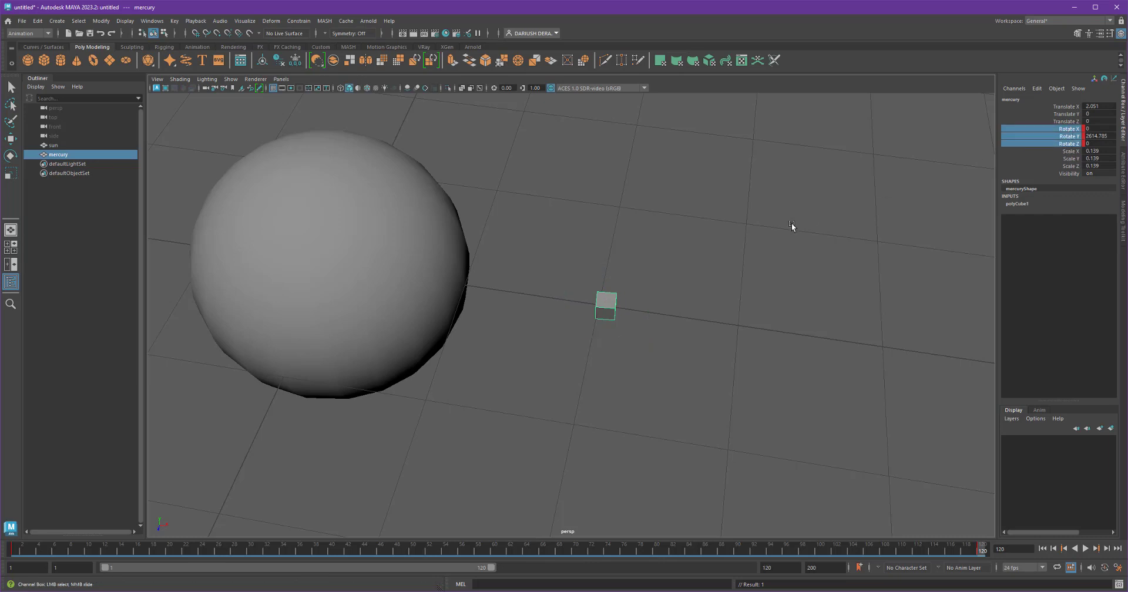
key("e")
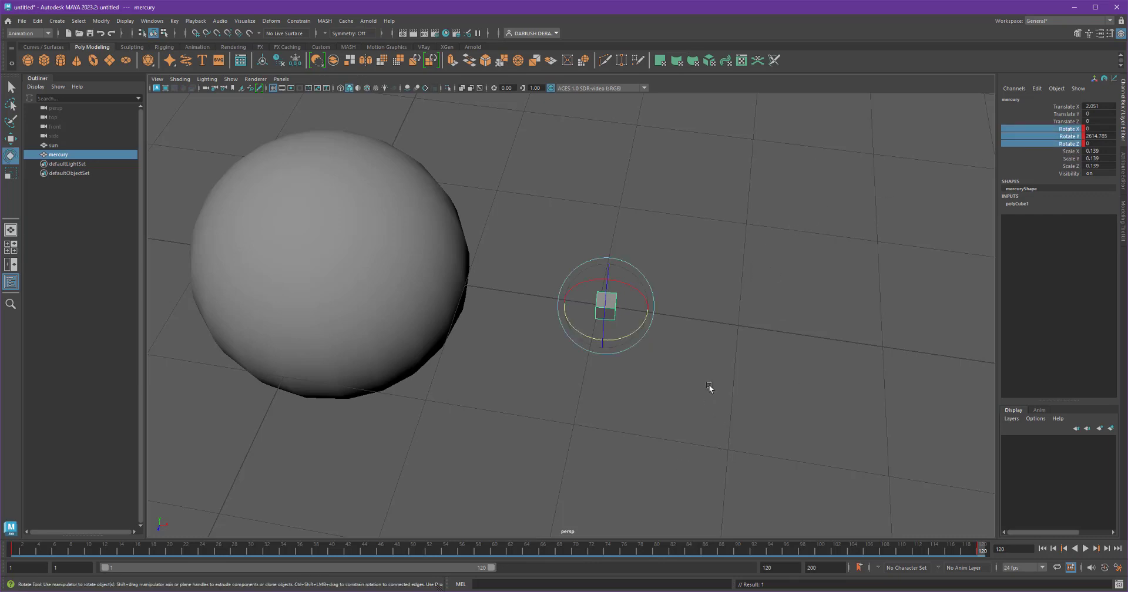
Play the animation from frame 1 to check the spin of mercury beside the sun.
right_click_drag(735, 438, 734, 414, "alt")
left_click_drag(735, 410, 612, 372, "alt")
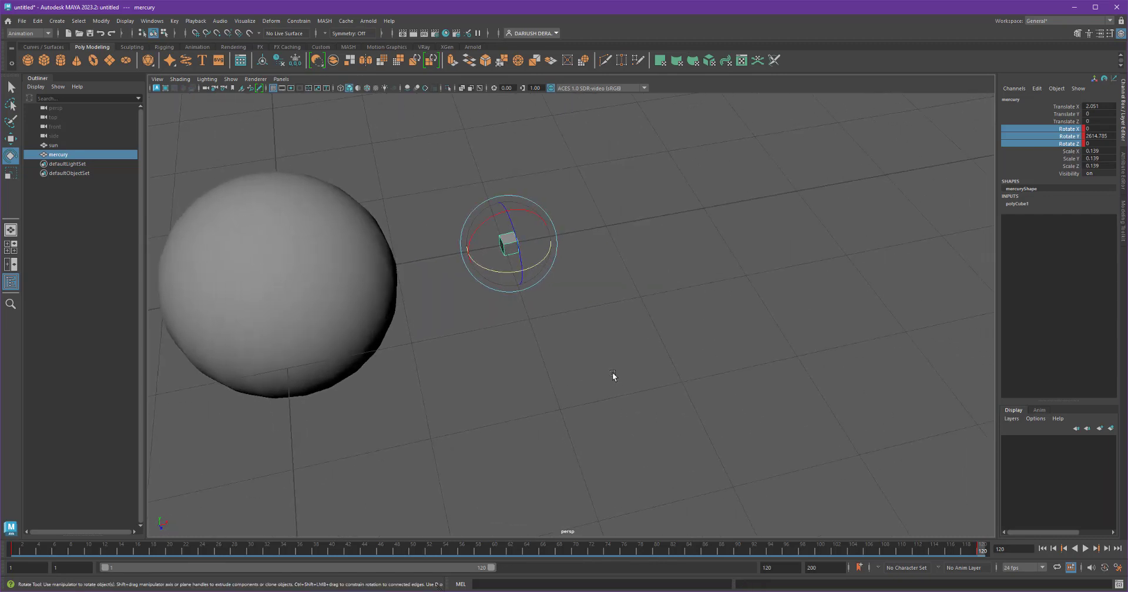
key("alt+v")
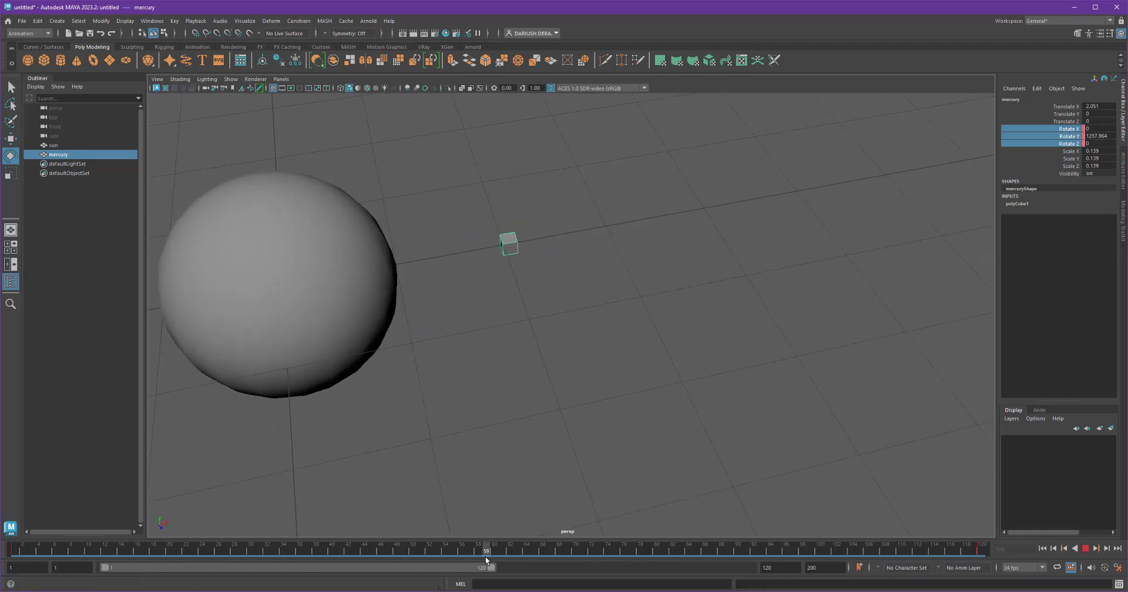
key("alt+shift+v")
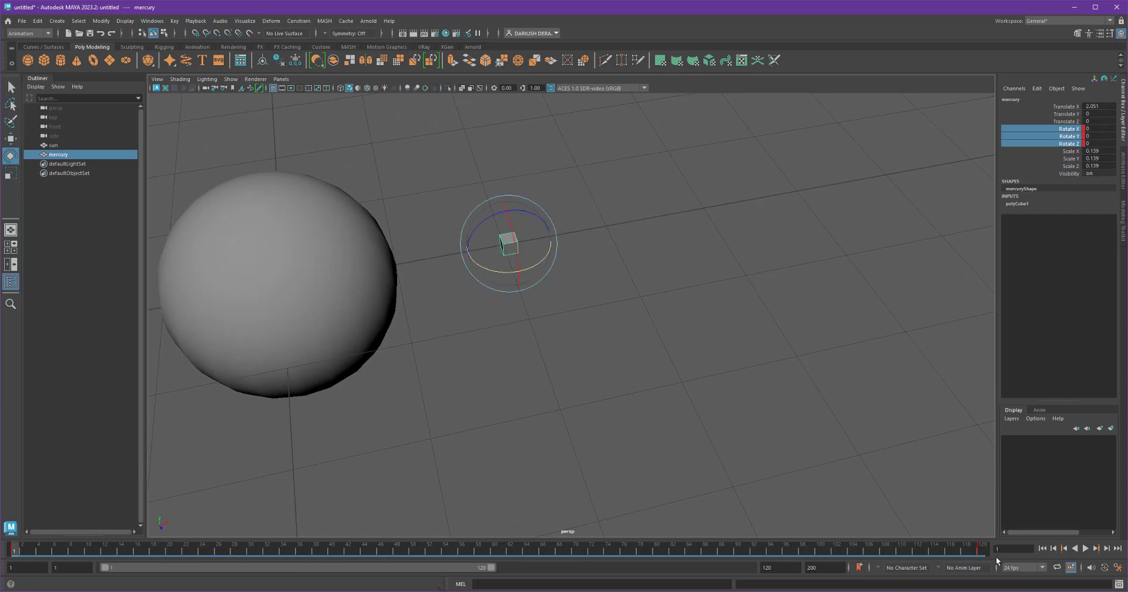
left_click(1085, 548)
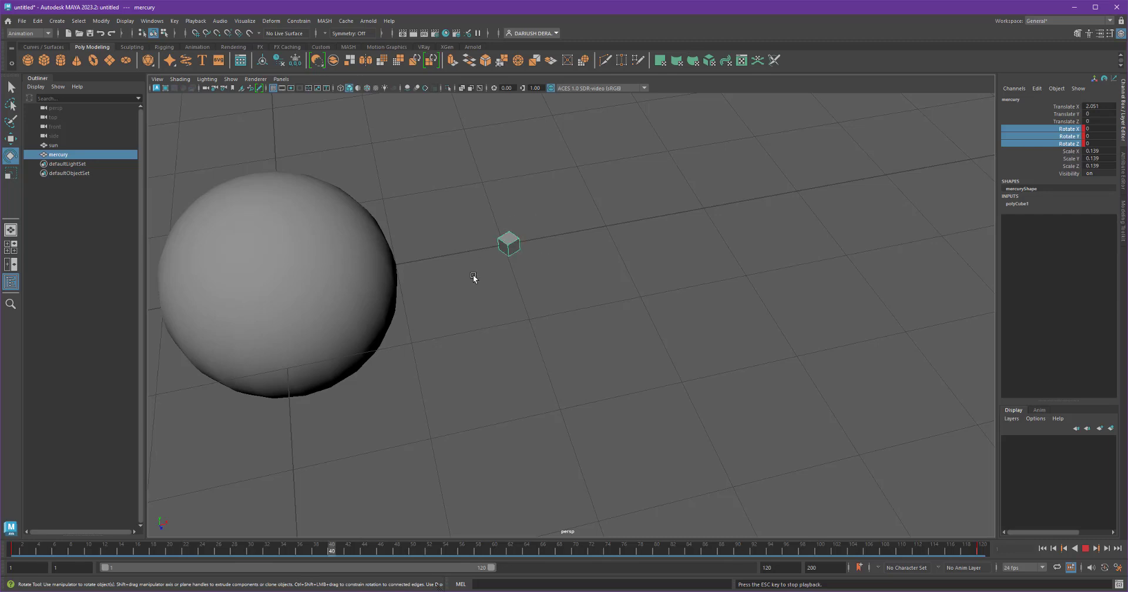
left_click(1085, 548)
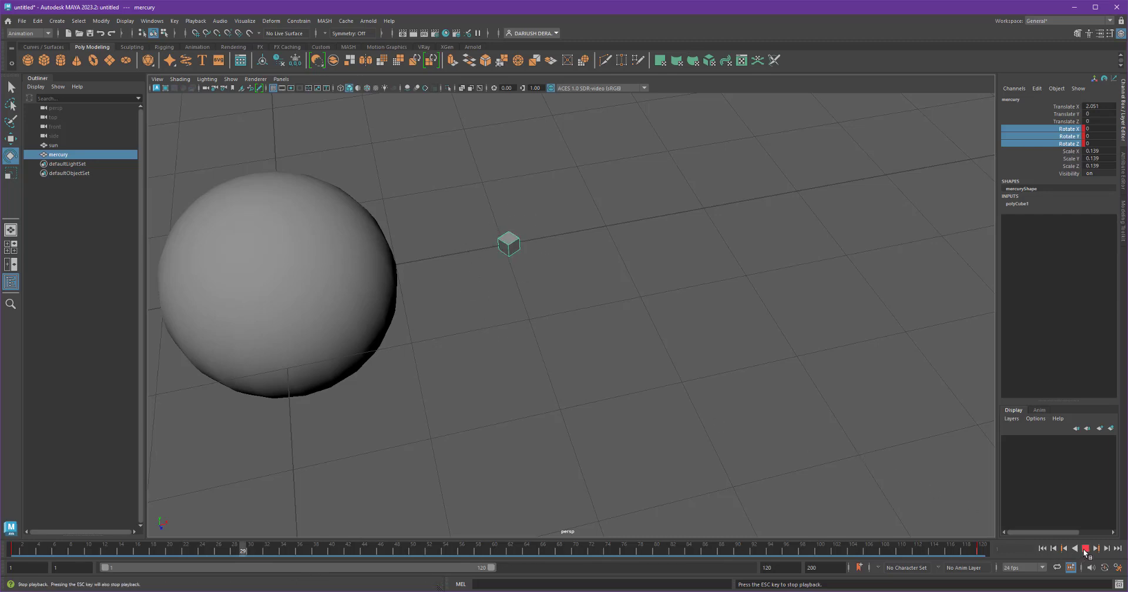
Set the time slider's playback speed to 24 fps x 1, save the preferences and play the animation.
left_click(1118, 567)
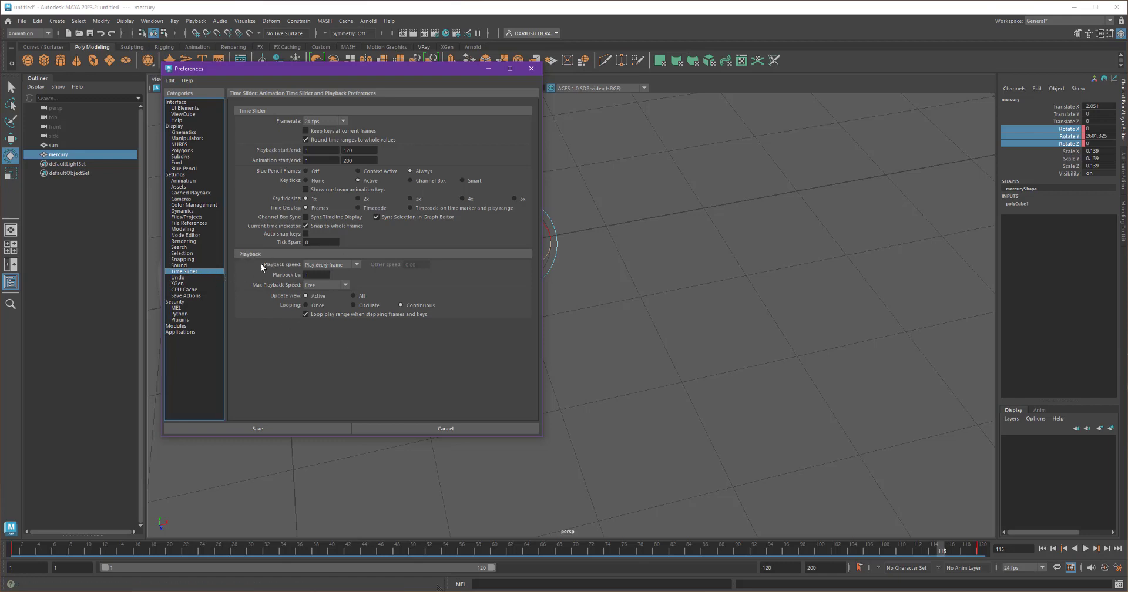
left_click(328, 268)
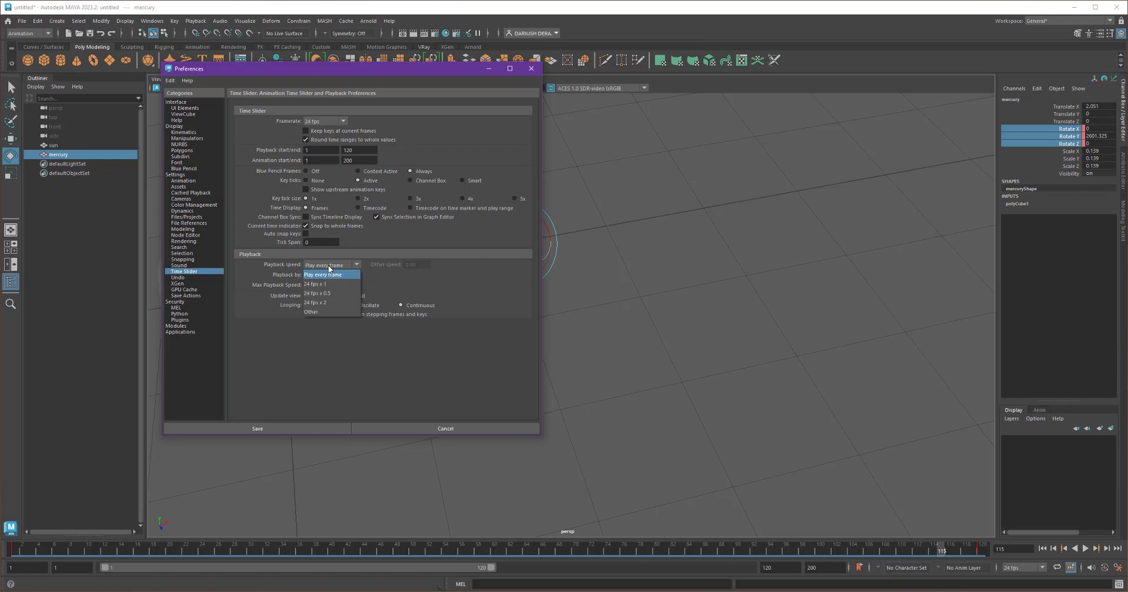
left_click(331, 285)
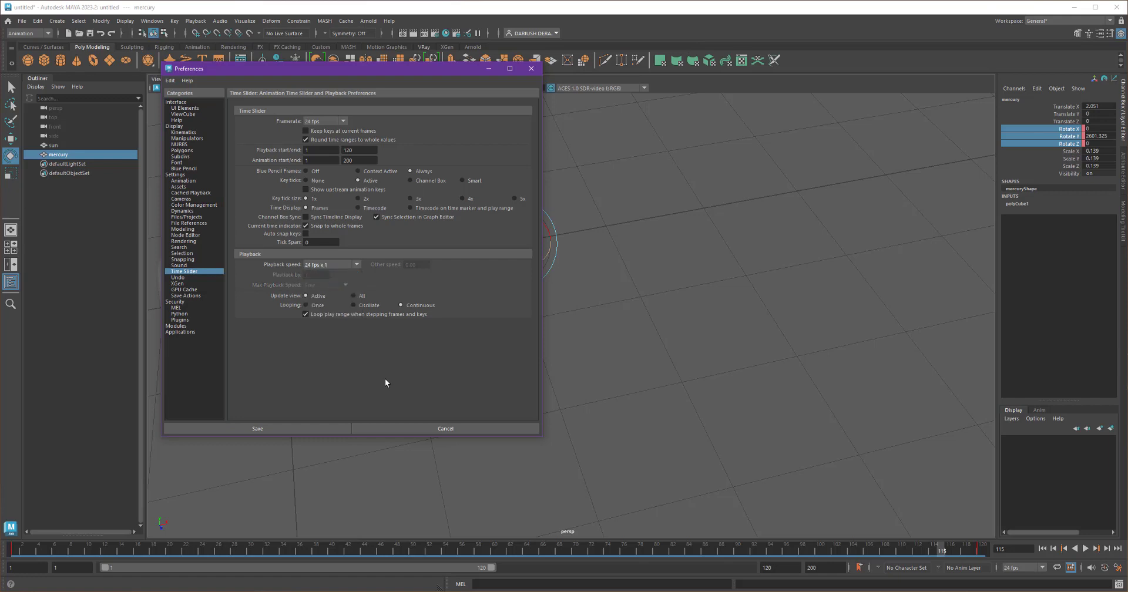
left_click(290, 429)
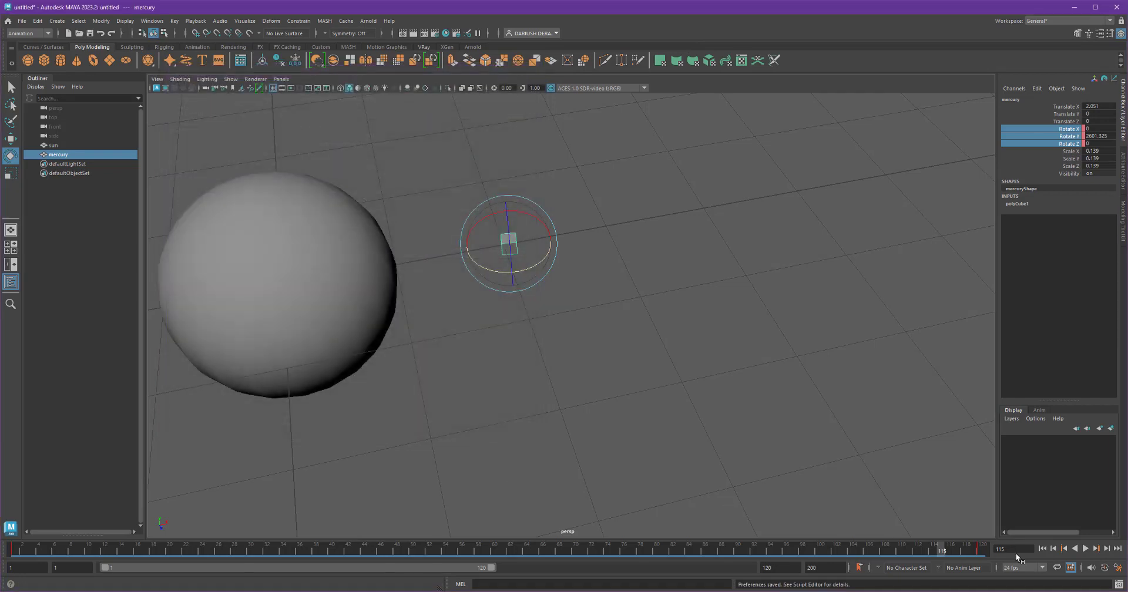
left_click(1085, 548)
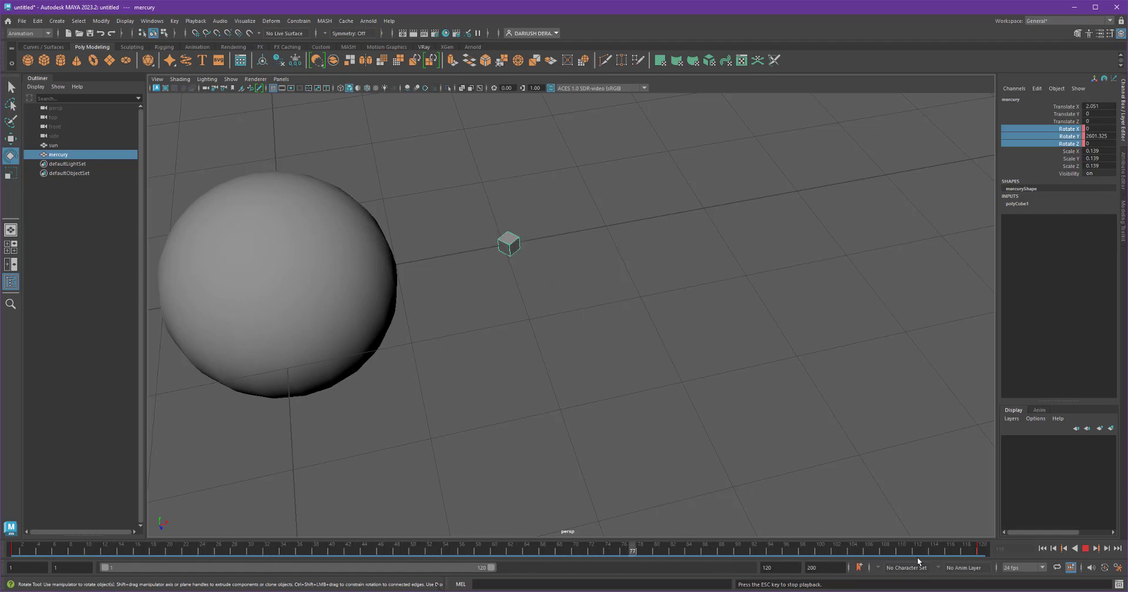
Stop the playback, return to frame 1 and add a new polygon cube for the second planet.
left_click(1087, 549)
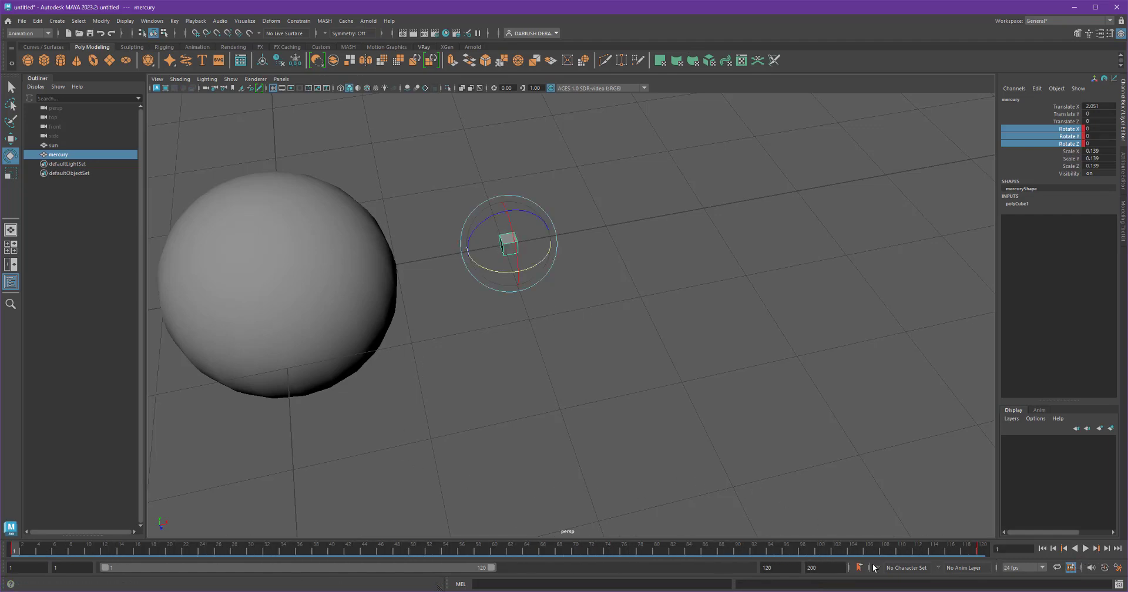
mouse_move(176, 549)
left_mouse_down()
mouse_move(163, 548)
mouse_move(225, 559)
mouse_move(6, 547)
left_mouse_up()
left_click_drag(546, 276, 437, 257, "alt")
left_click(45, 60)
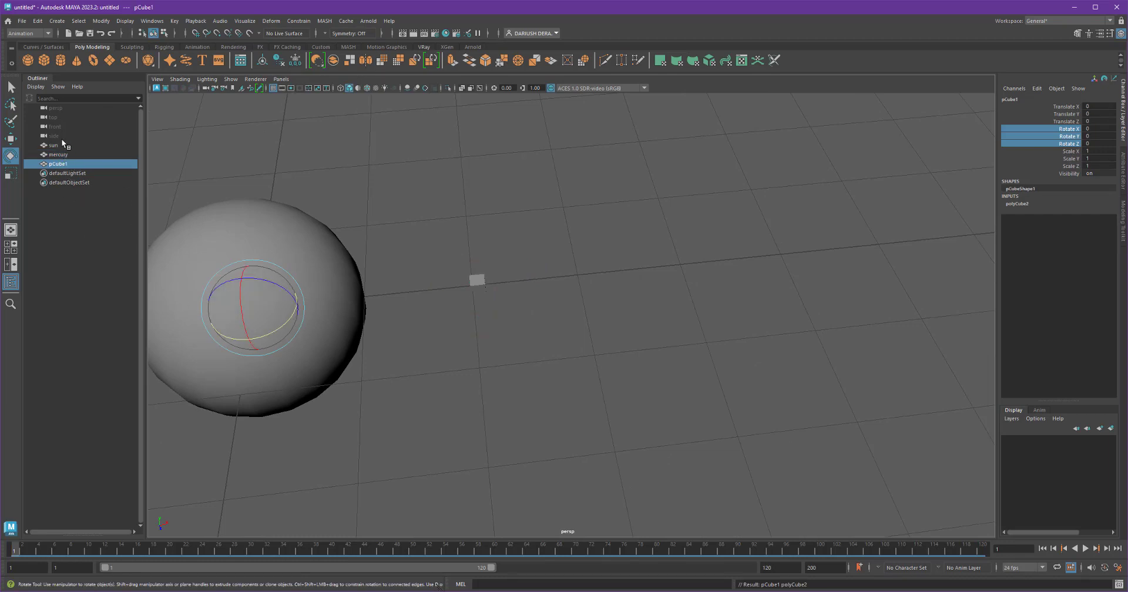
Move the new cube along X to about 3.03, beyond mercury, and scale it uniformly to about 0.127.
left_click(10, 138)
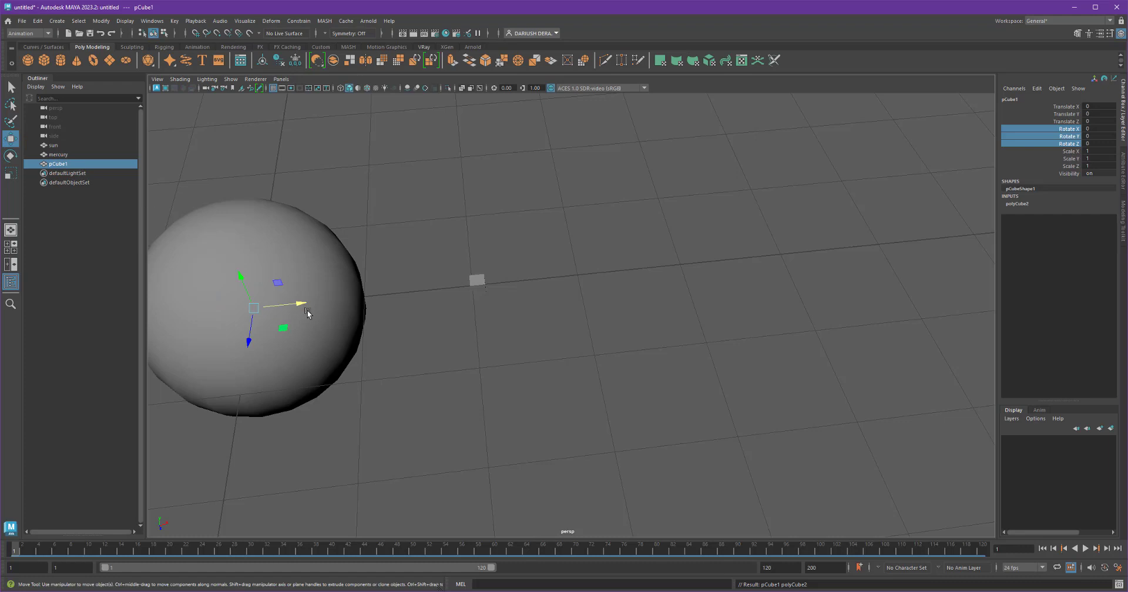
left_click_drag(308, 310, 529, 291)
key("r")
key("w")
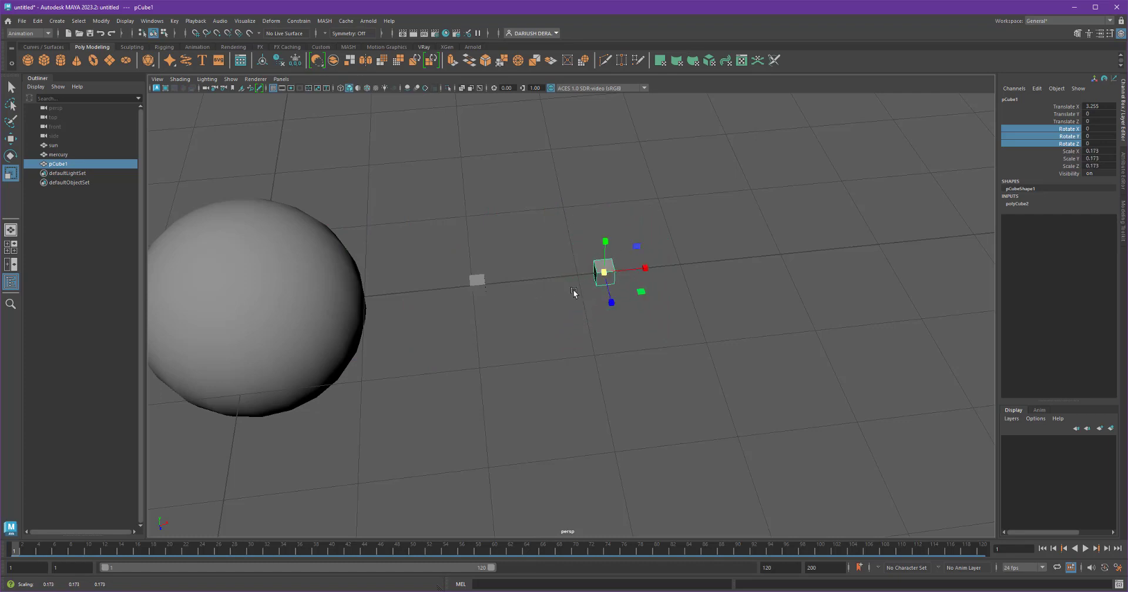
left_click_drag(649, 271, 203, 233)
key("e")
key("r")
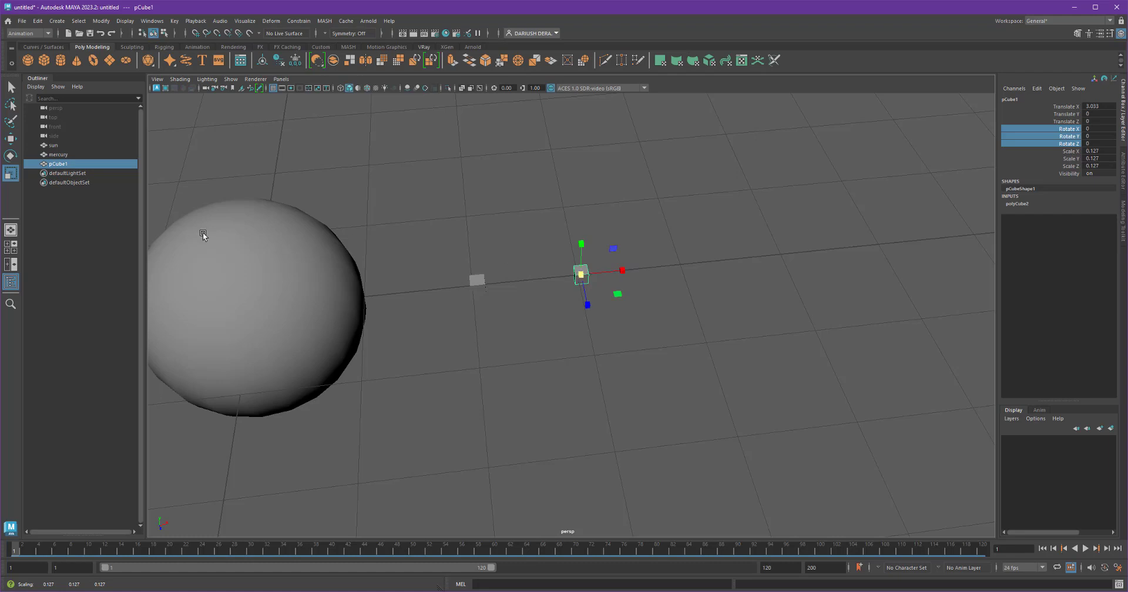
Rename the new cube as venus and key its Rotate X, Y and Z channels at frame 1.
double_click(76, 165)
type("v")
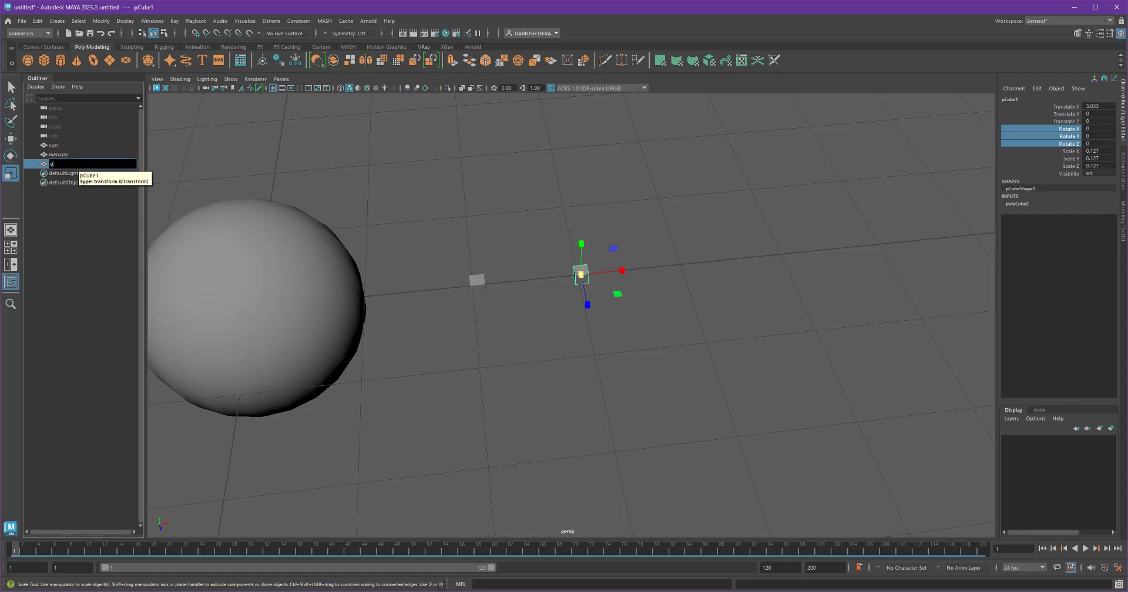
type("enus")
key("Return")
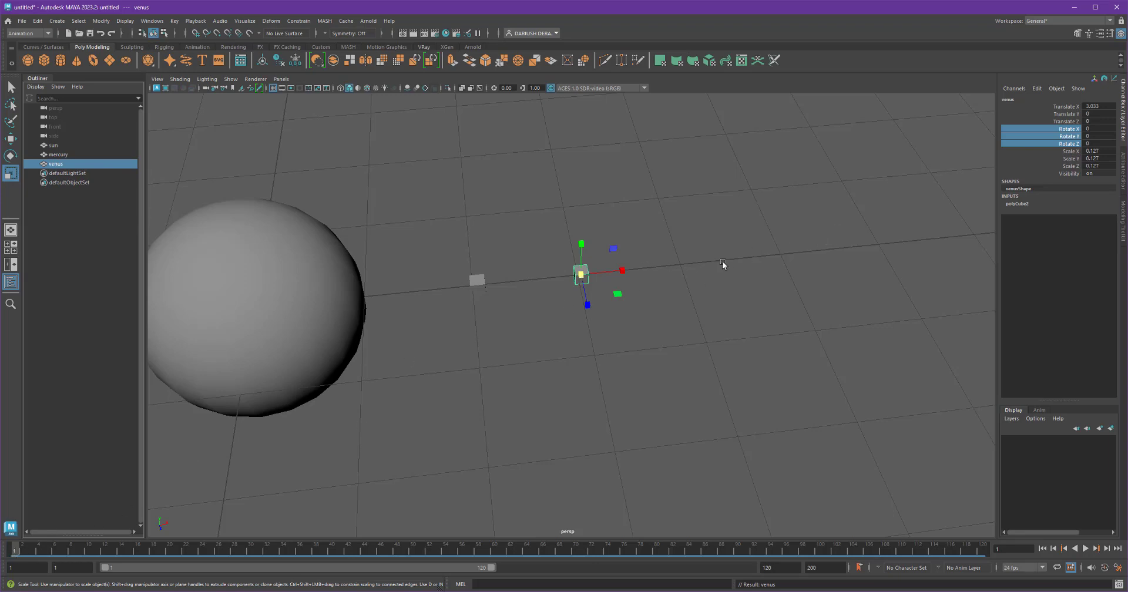
right_click(1056, 137)
left_click(1081, 153)
At frame 120, rotate venus around Y through several turns to about 2758 degrees and key its Rotate channels.
left_click_drag(712, 549, 1000, 552)
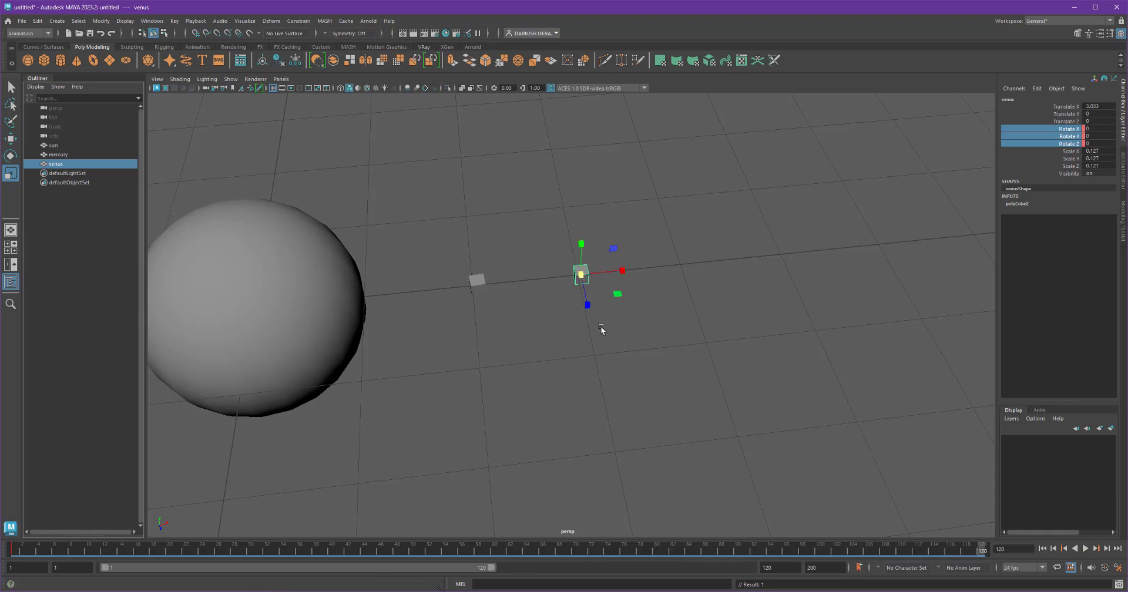
key("e")
left_click_drag(545, 256, 525, 336)
mouse_move(665, 320)
left_mouse_down("alt")
mouse_move(671, 308)
mouse_move(656, 321)
left_mouse_up("alt")
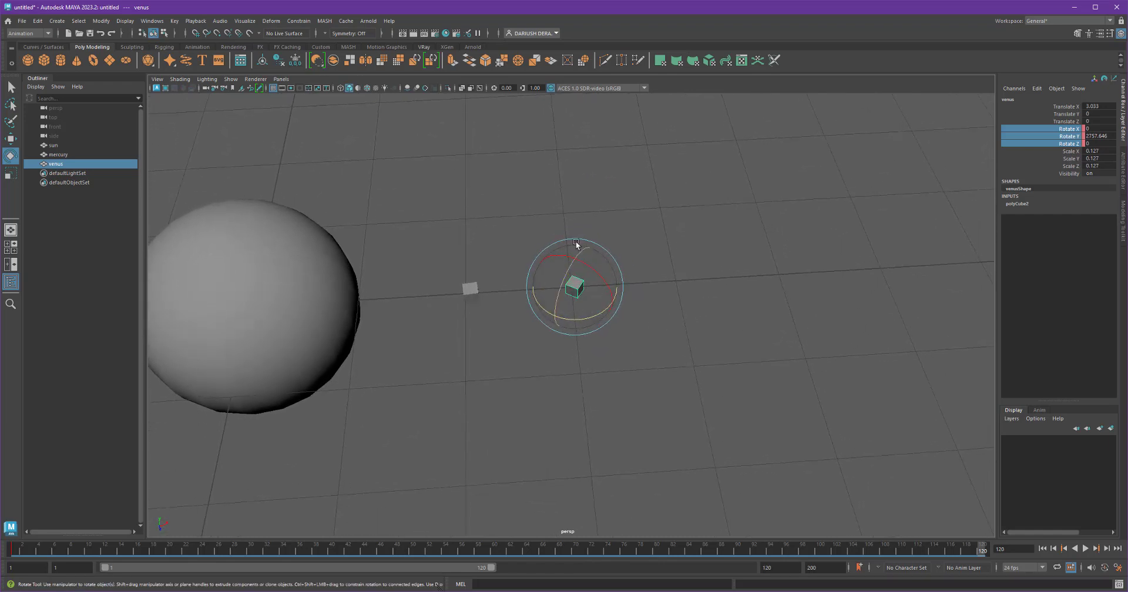
right_click(1045, 129)
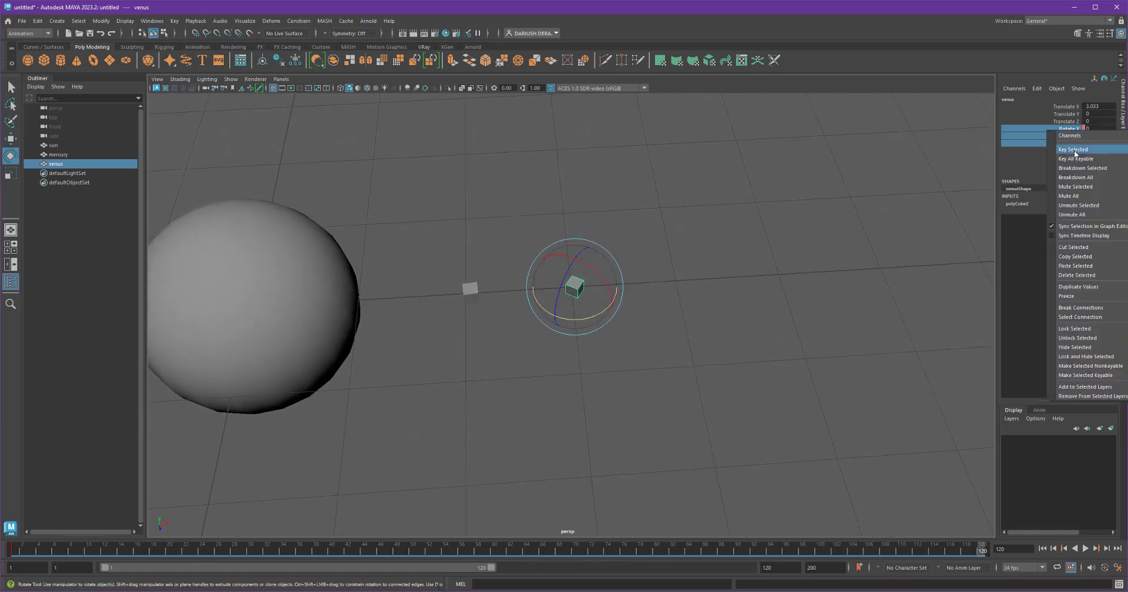
left_click(1063, 146)
Play the animation to check the spin of mercury and venus.
key("alt+v")
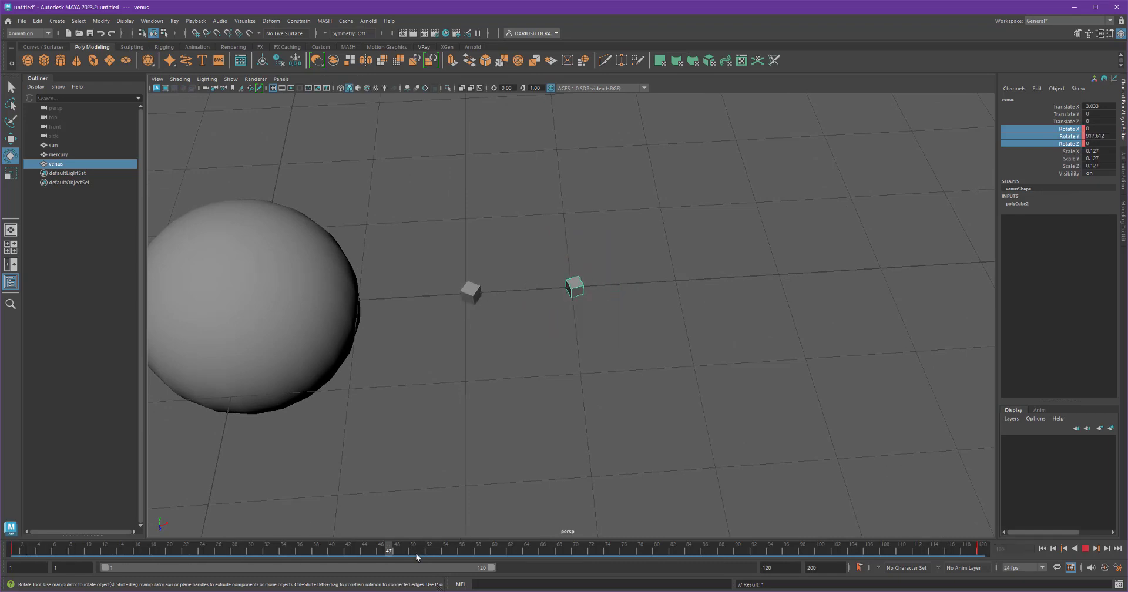
key("alt+v")
Add a third planet cube at frame 1, scaled uniformly to about 0.157 and placed beyond venus at X 4.
middle_click_drag(464, 413, 541, 410, "alt")
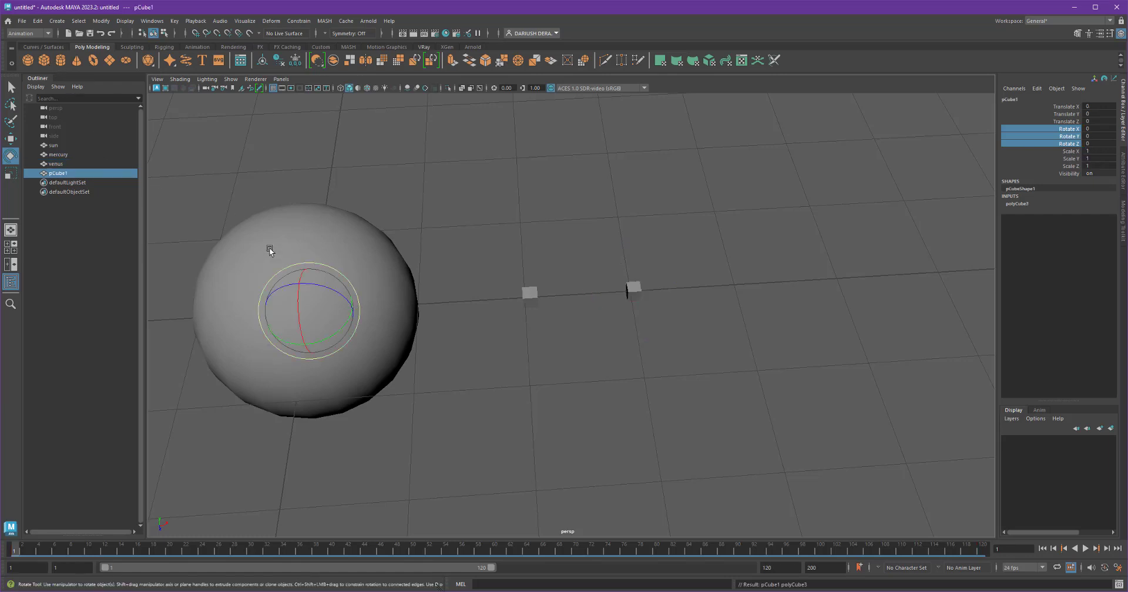
key("w")
left_click_drag(364, 311, 787, 303)
key("r")
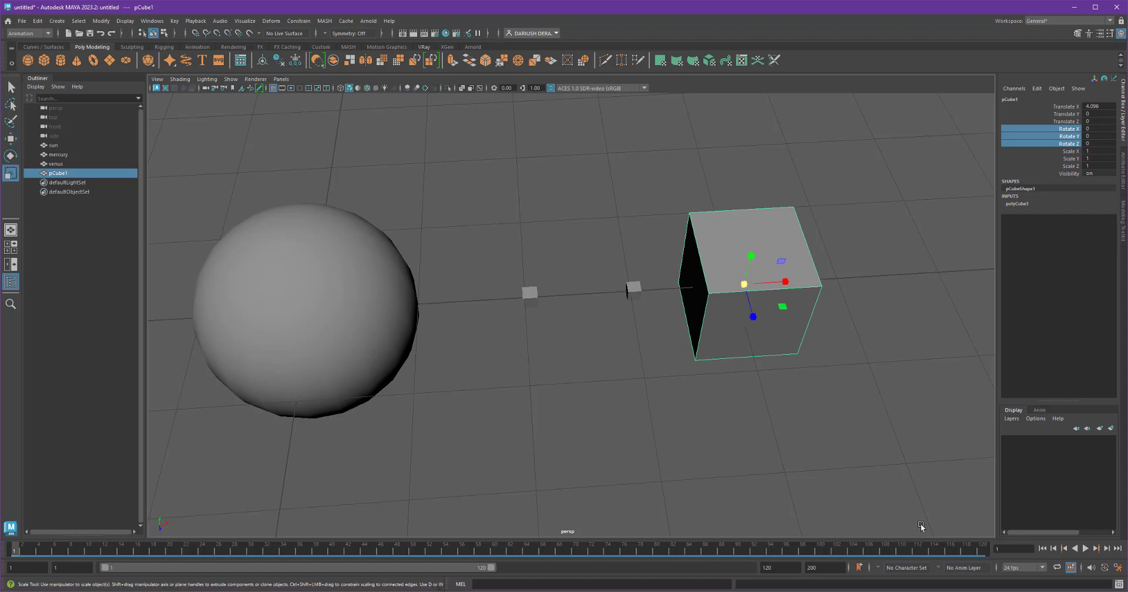
left_click_drag(745, 285, 668, 302)
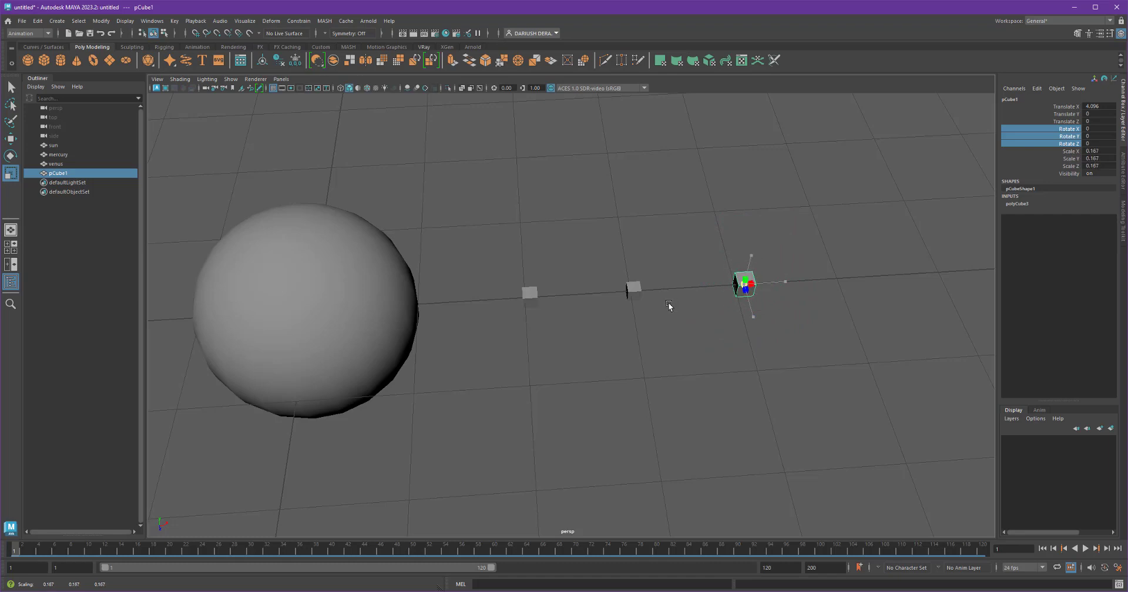
key("w")
left_click_drag(786, 282, 781, 280)
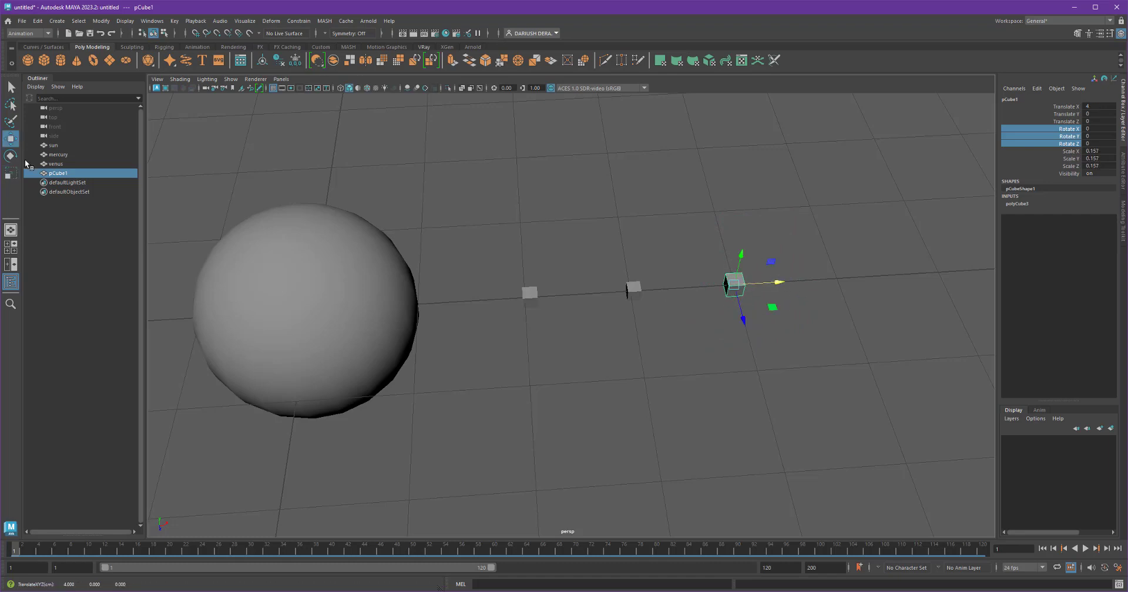
Rename the third planet cube as earth and key its Rotate X, Y and Z channels at frame 1.
double_click(81, 174)
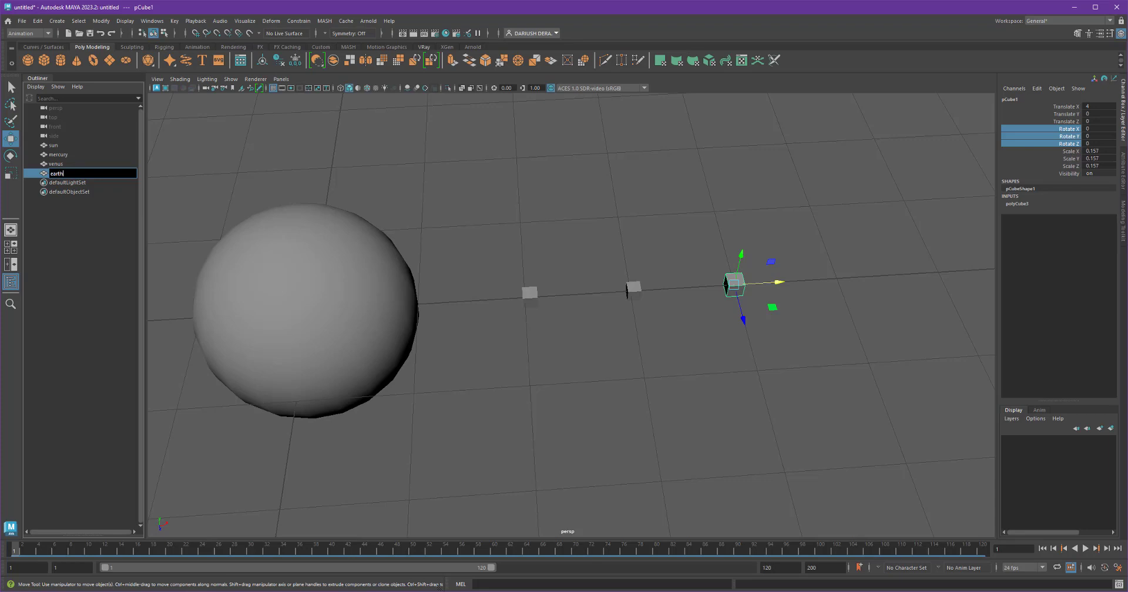
key("Return")
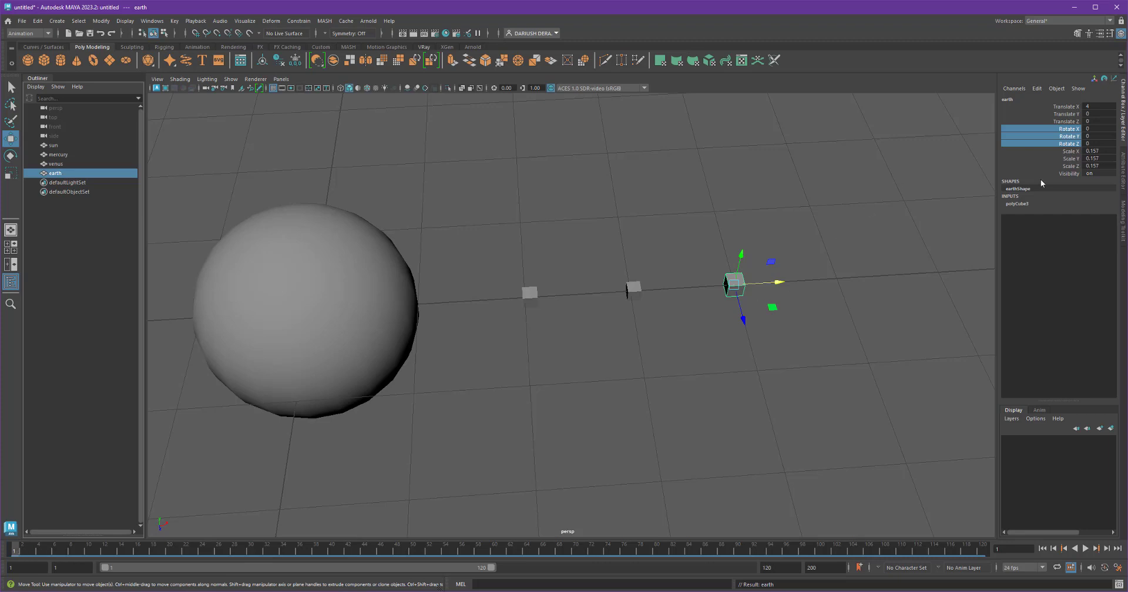
right_click(1044, 136)
left_click(1078, 146)
At frame 120, rotate earth around Y through several full turns and key its Rotate X, Y and Z channels.
left_click_drag(483, 548, 978, 562)
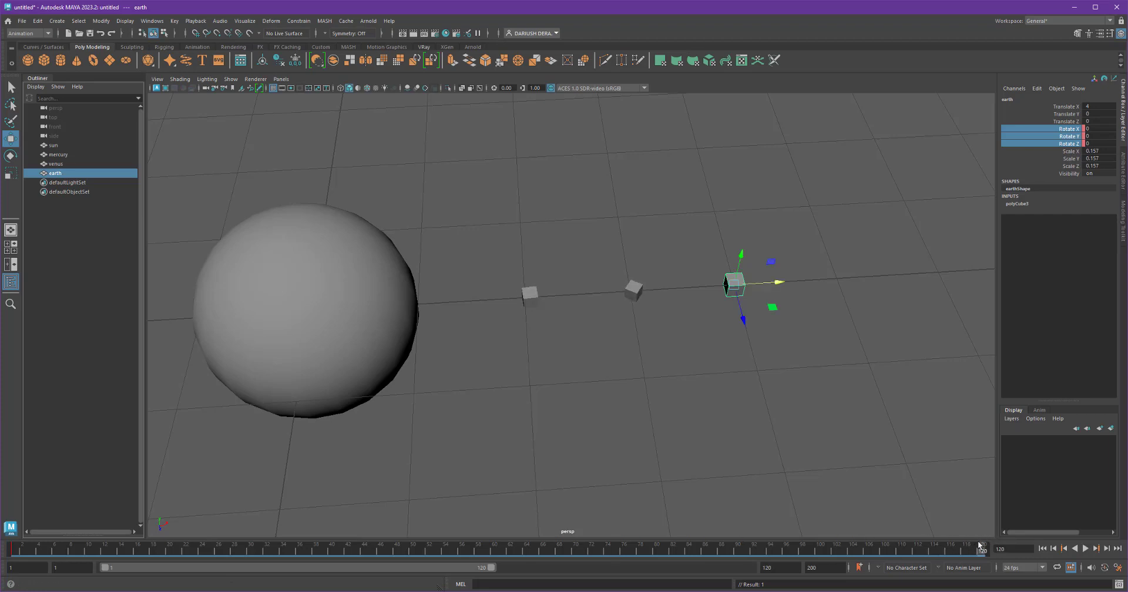
key("e")
left_click_drag(773, 393, 647, 317, "alt")
right_click(1047, 137)
left_click(1063, 148)
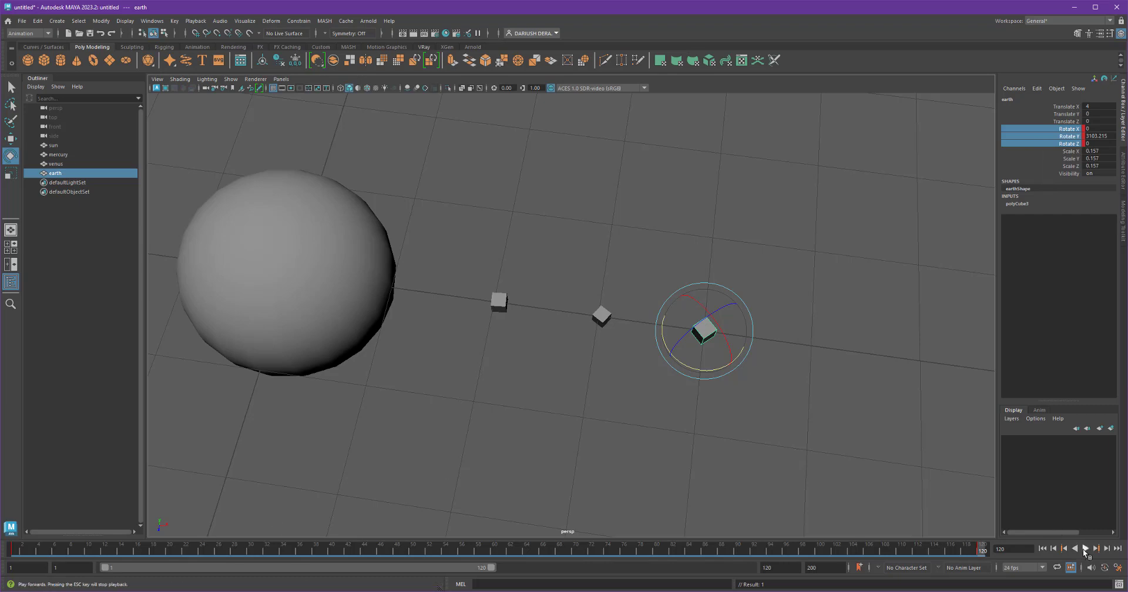
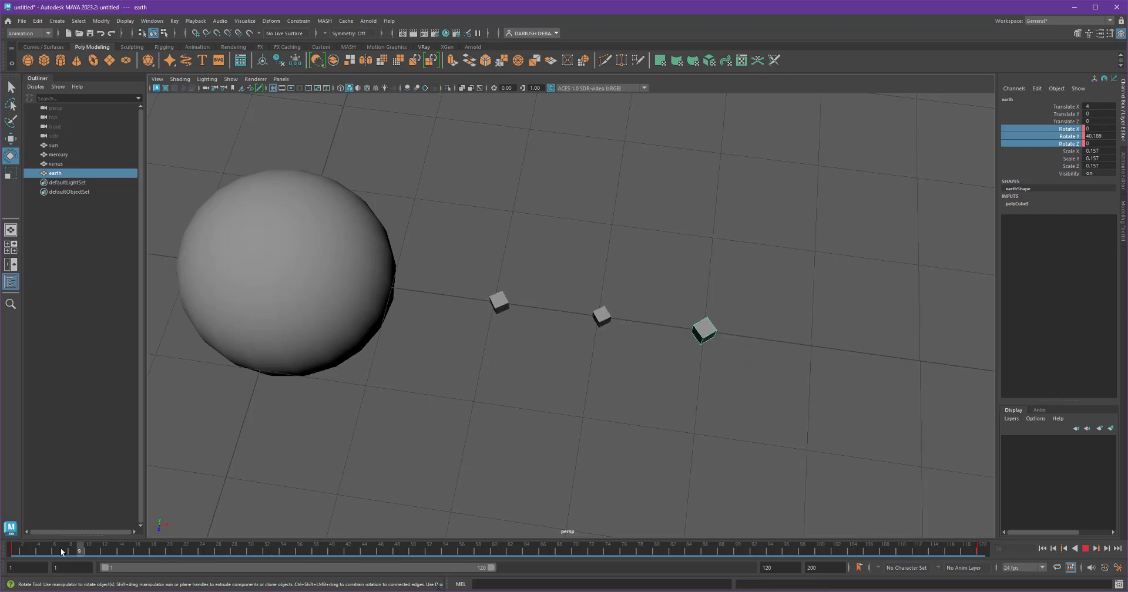
Play the animation to check the three spinning planets and examine their layout relative to the sun.
middle_click_drag(189, 493, 617, 433, "alt")
left_click_drag(616, 433, 598, 299, "alt")
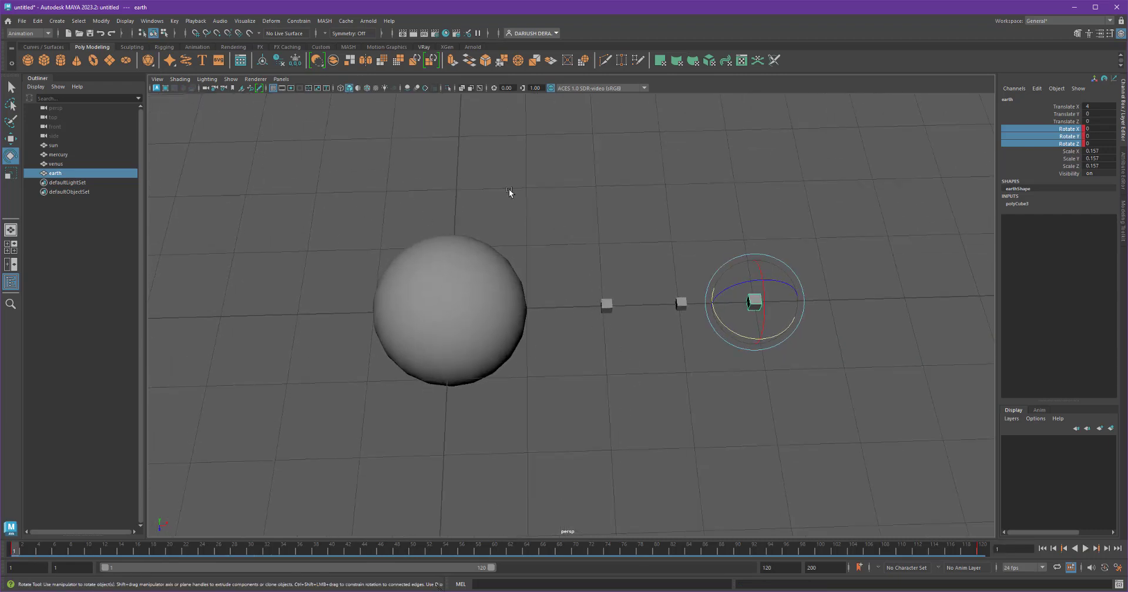
left_click(568, 392)
middle_click_drag(652, 446, 745, 403, "alt")
right_click_drag(745, 403, 663, 404, "alt")
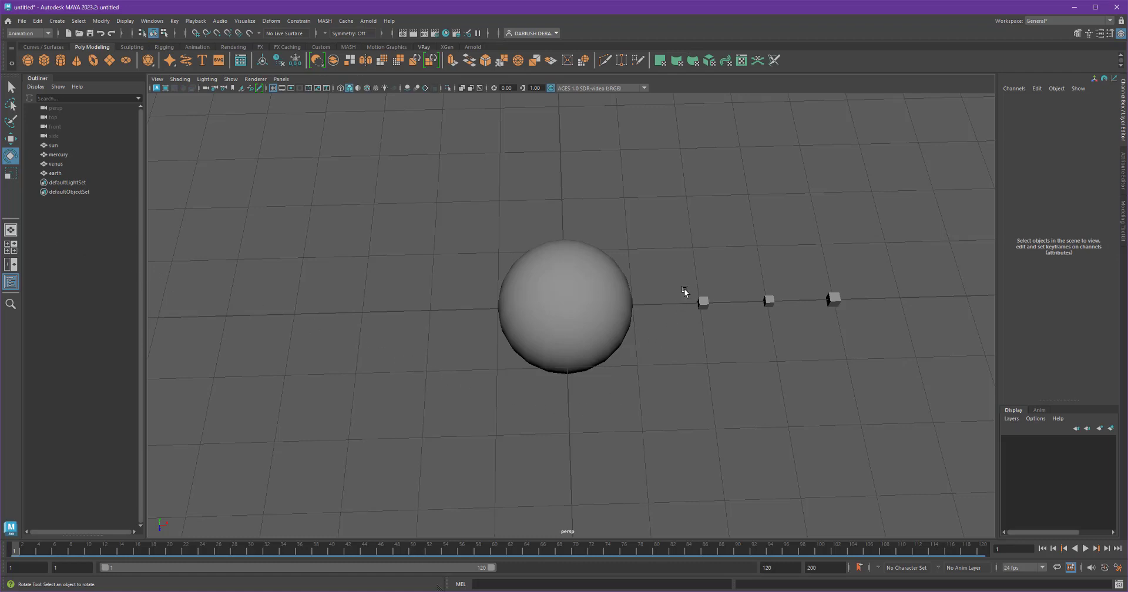
left_click_drag(686, 284, 714, 339)
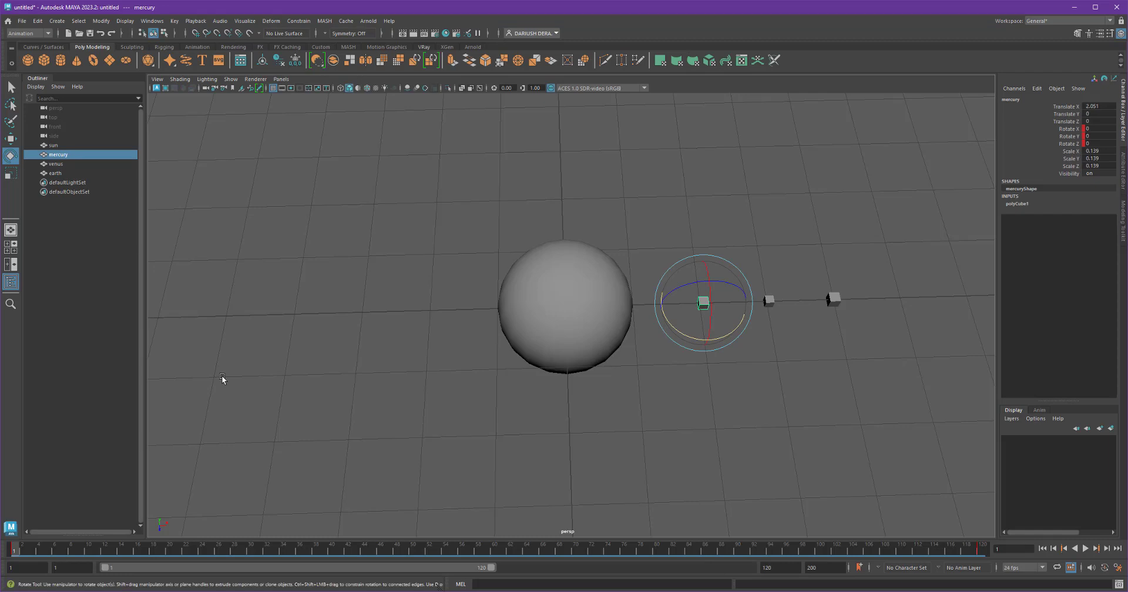
middle_click_drag(391, 308, 395, 323, "alt")
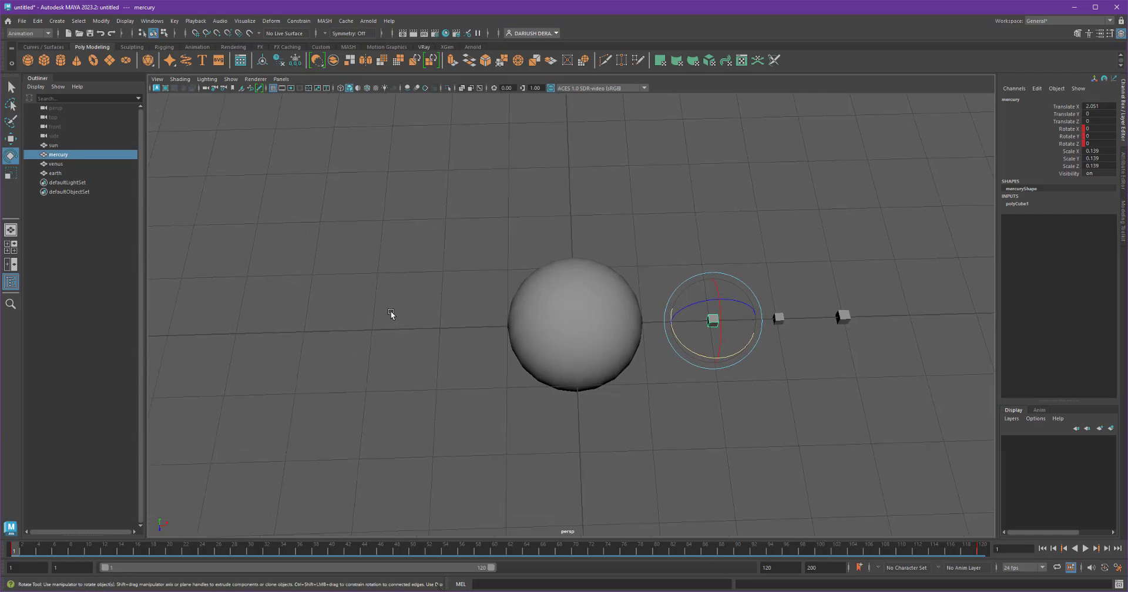
Add a polygon cone and cylinder, moving the cylinder to about -4.13 in X and the cone just beyond it.
left_click(77, 60)
left_click(61, 61)
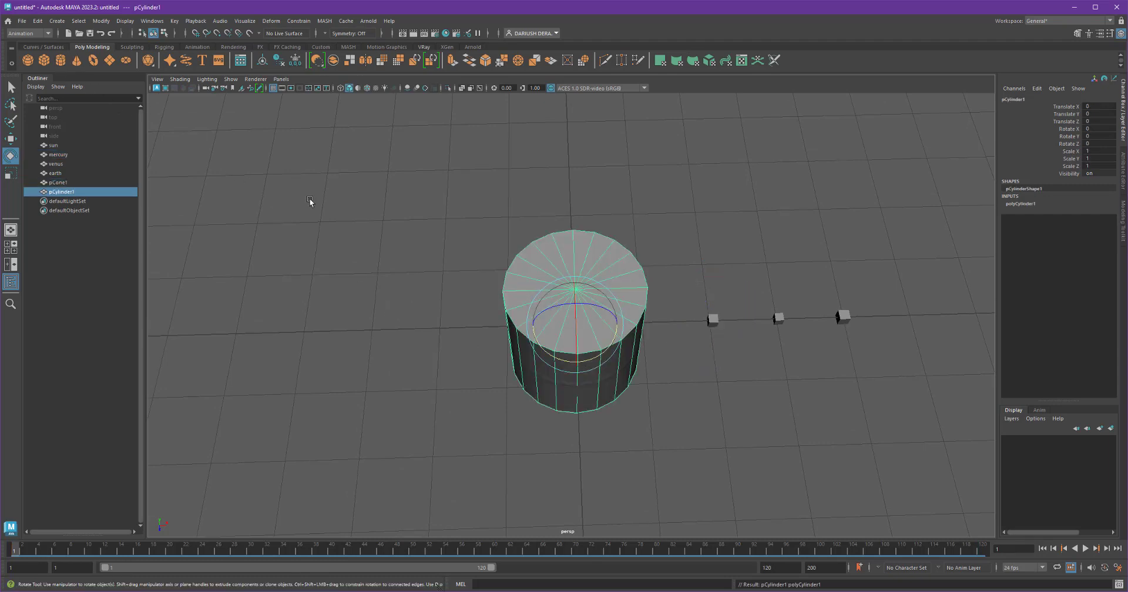
key("w")
left_click_drag(626, 321, 329, 322)
left_click(631, 370)
left_click_drag(624, 331, 222, 315)
middle_click_drag(222, 314, 313, 295, "alt")
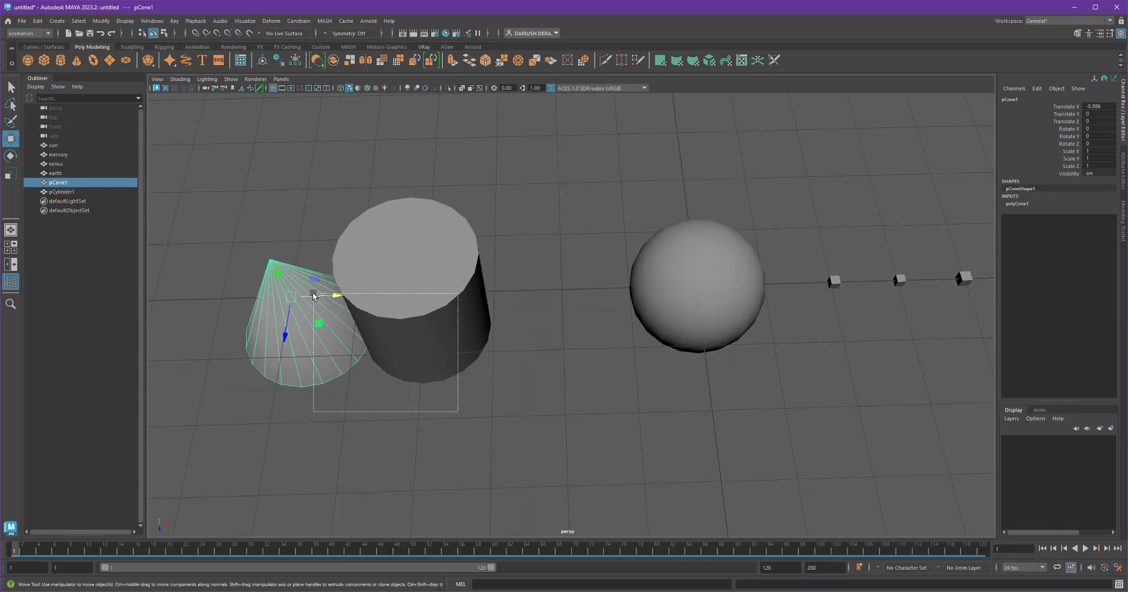
Group the cone and the cylinder together.
left_click_drag(313, 295, 314, 295, "shift")
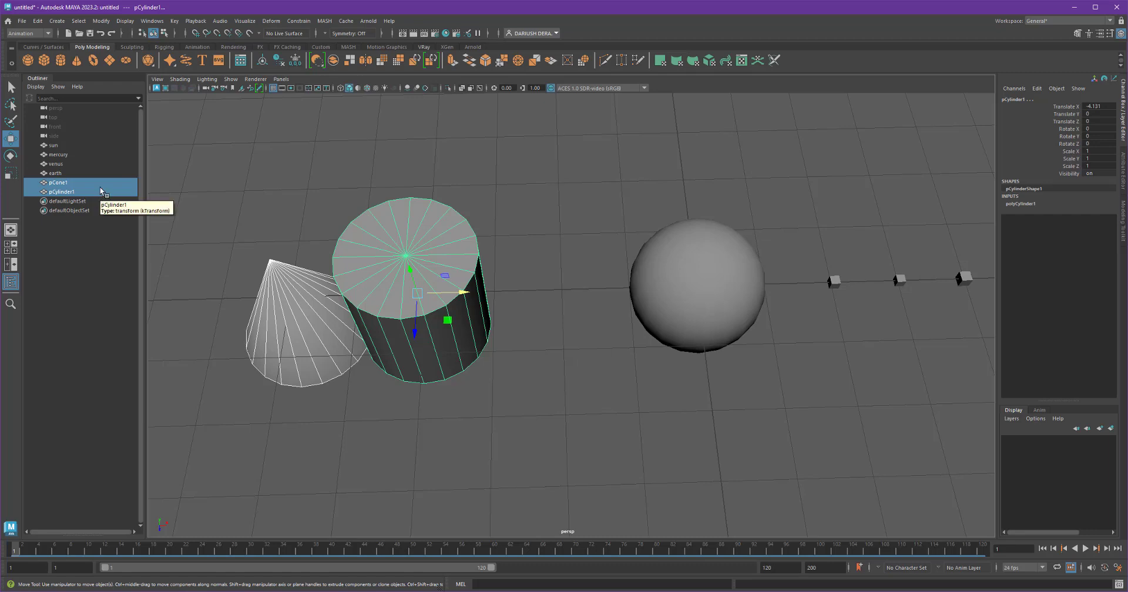
left_click(43, 23)
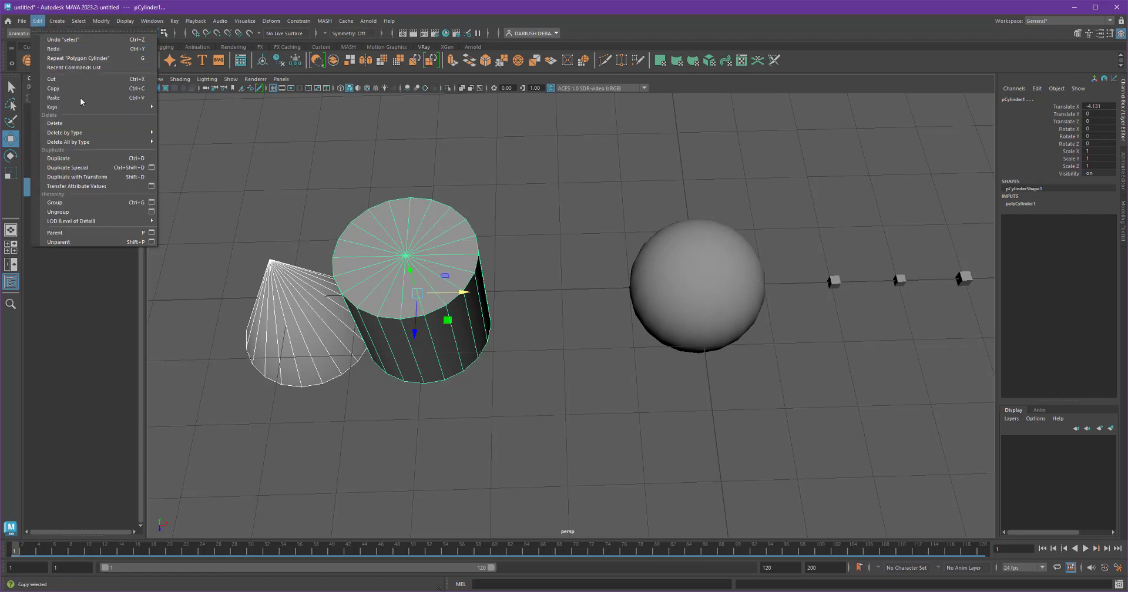
left_click(79, 207)
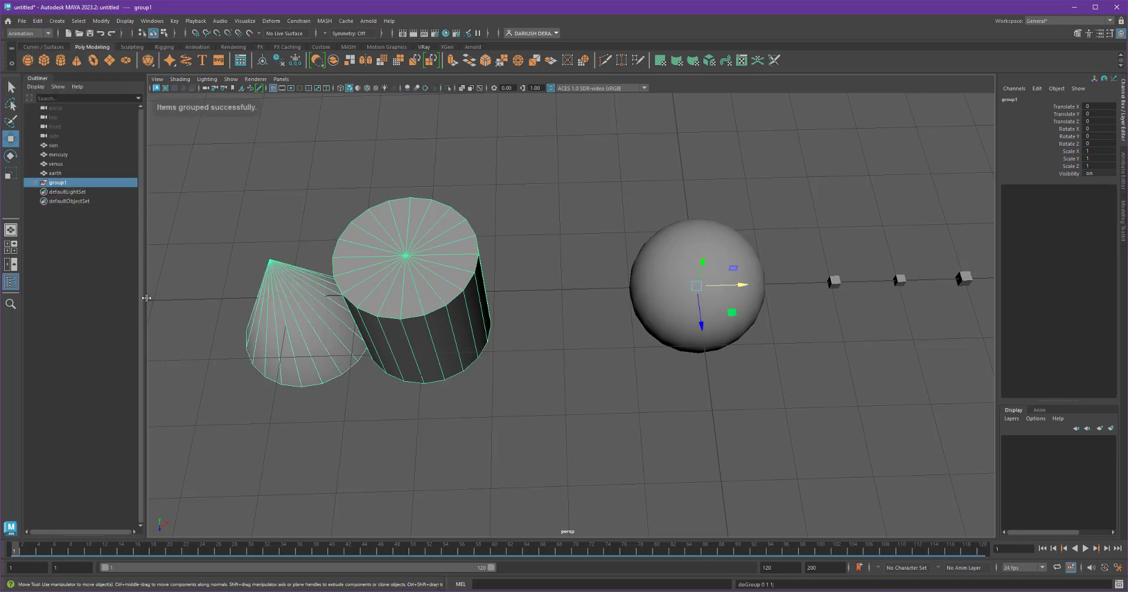
Expand the new group and select the cone, the cylinder and the group itself to examine how grouping affects selection.
left_click(35, 183)
left_click(71, 192)
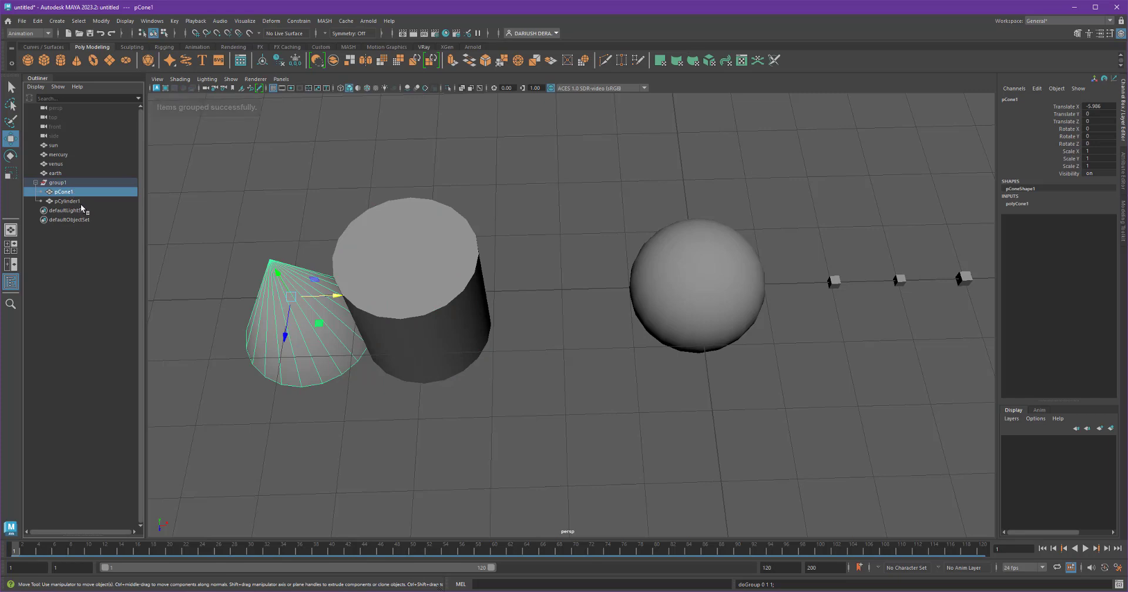
left_click(75, 201)
left_click(66, 186)
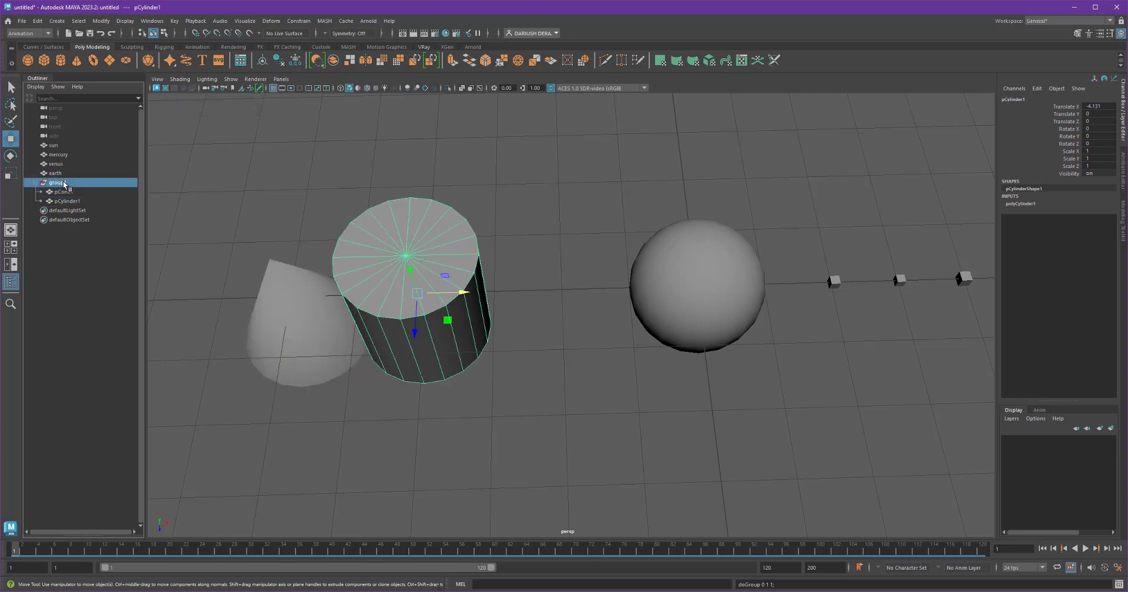
left_click_drag(363, 286, 312, 277, "alt")
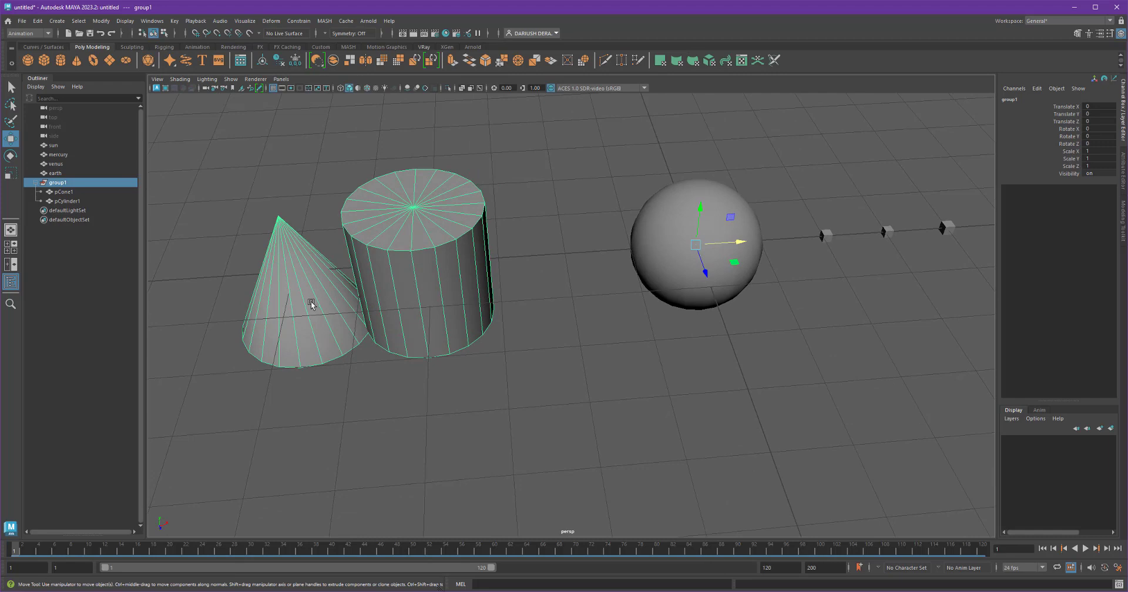
left_click(282, 297)
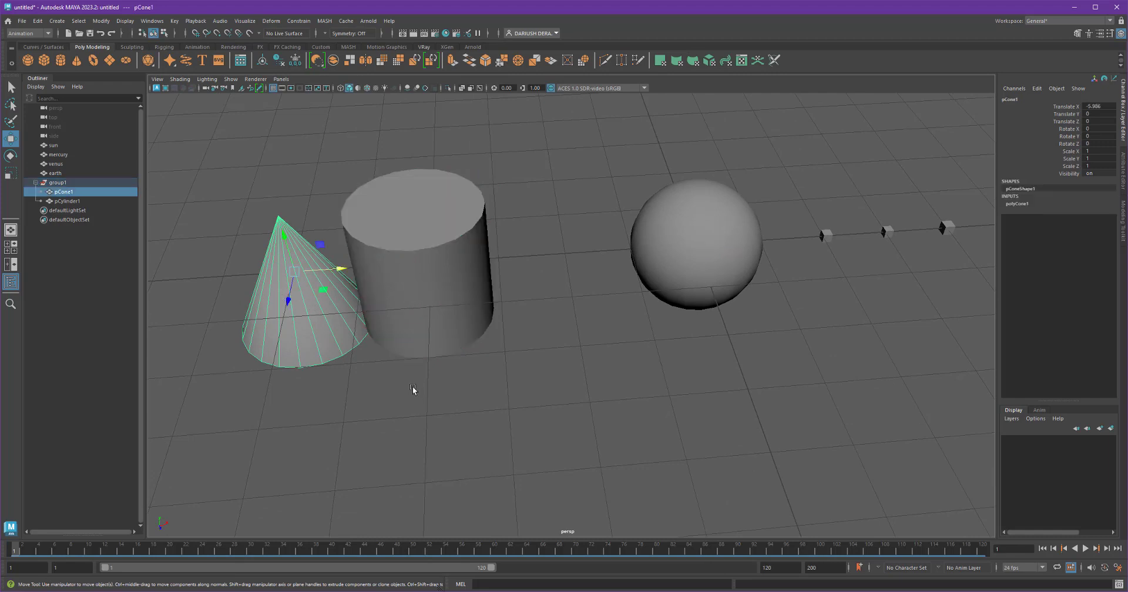
left_click(430, 251)
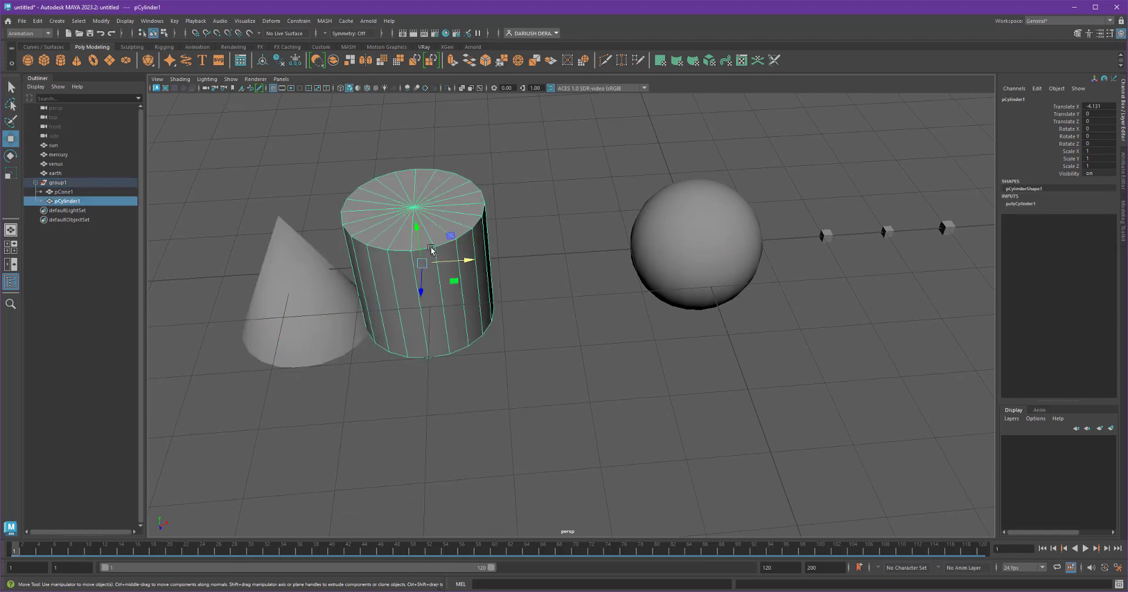
left_click(65, 183)
left_click(68, 201, "shift")
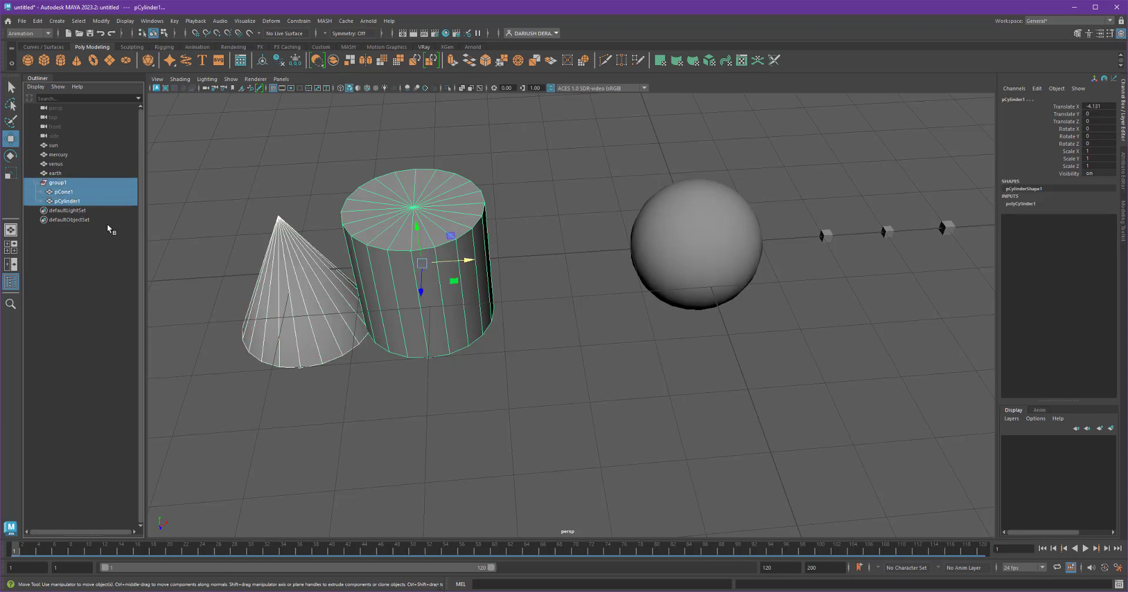
Try moving the group of the cone and cylinder to about -0.79 in X and 0.31 in Z.
left_click(74, 201)
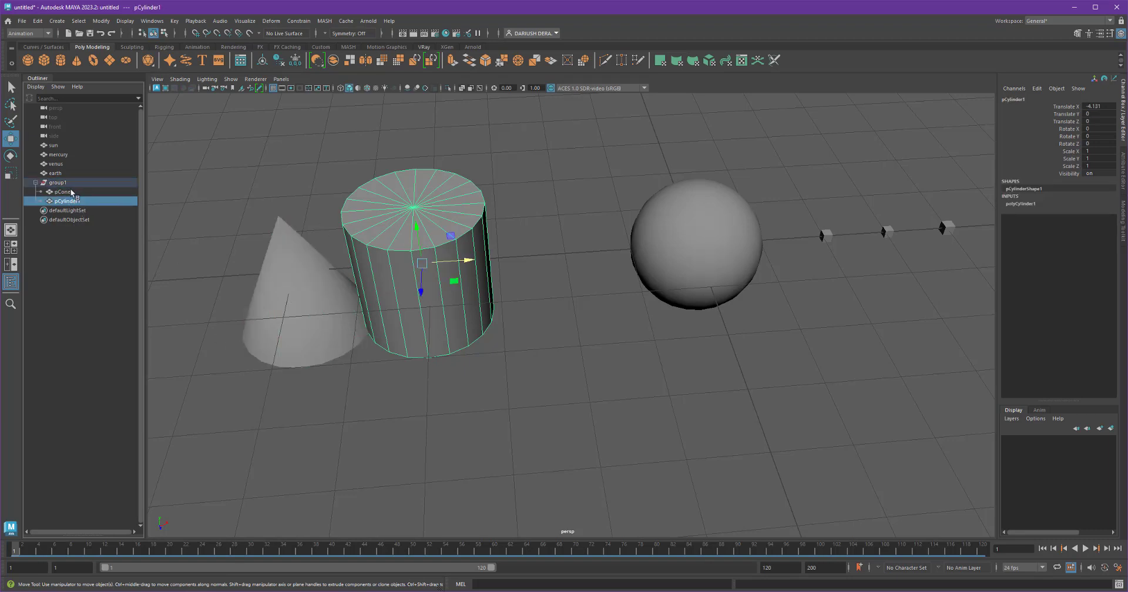
left_click(62, 184)
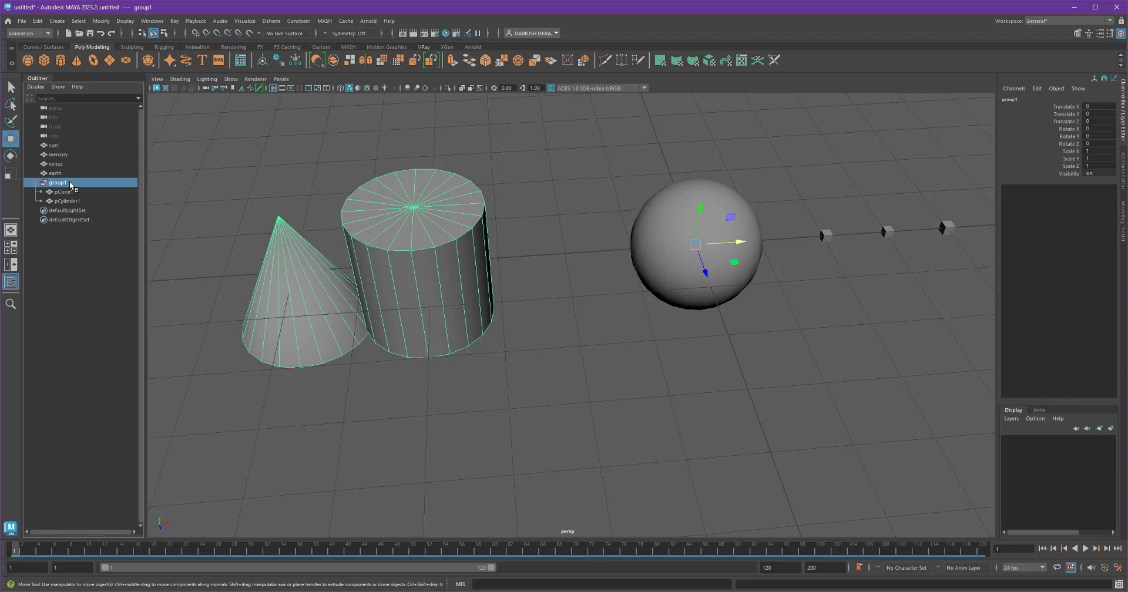
left_click_drag(733, 262, 697, 274)
Try moving the cone and the cylinder separately within the group, and shift the whole group to about 0.8 in both X and Z.
left_click(288, 320)
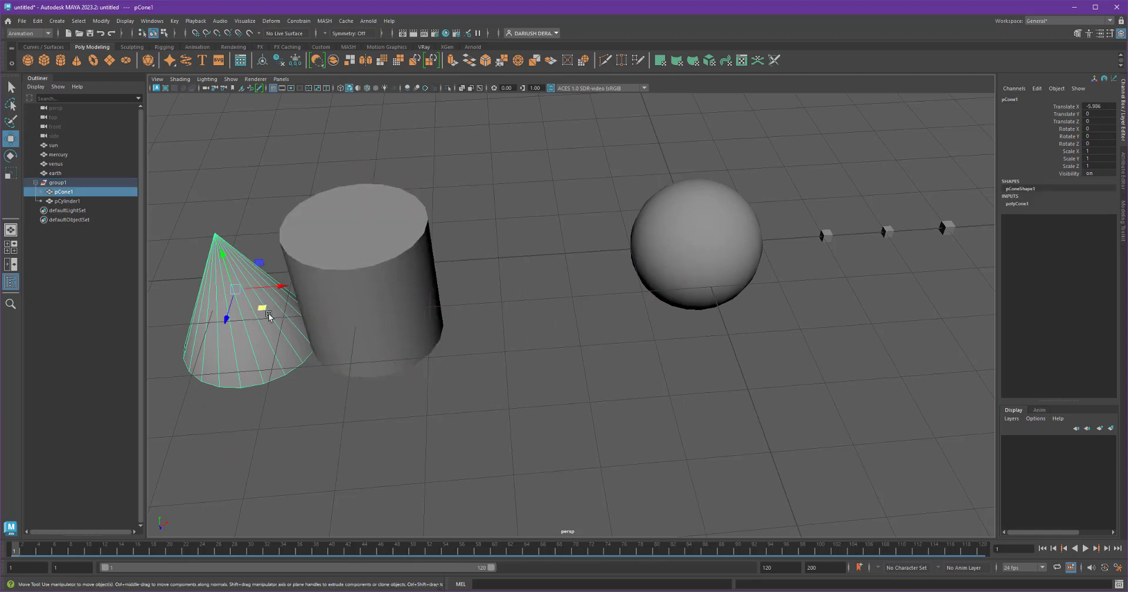
left_click_drag(268, 315, 184, 129)
left_click(325, 255)
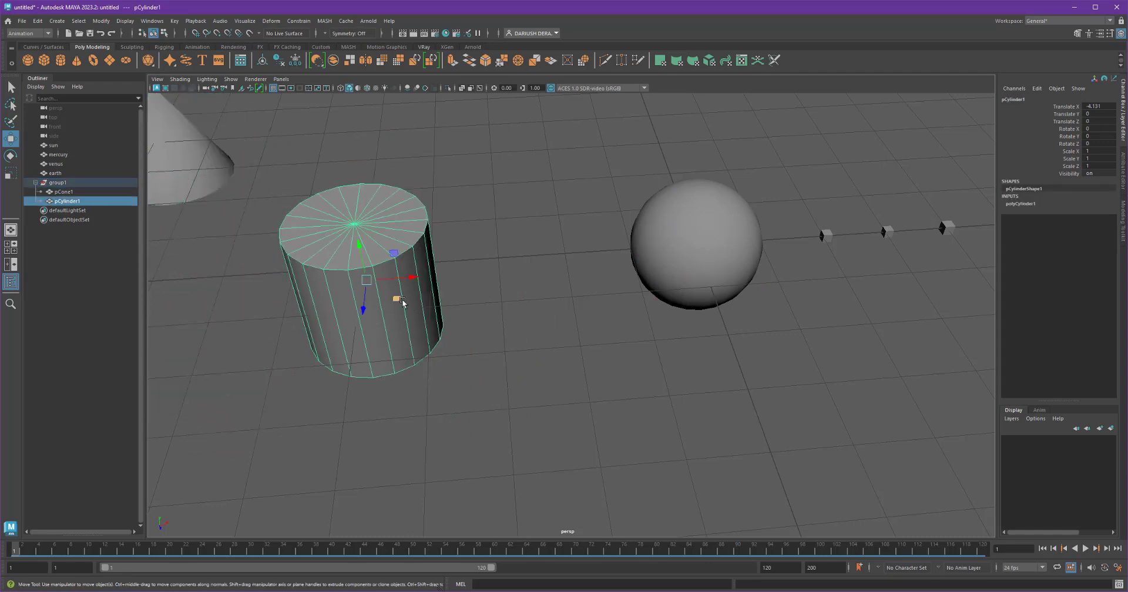
mouse_move(402, 303)
left_mouse_down()
mouse_move(444, 291)
mouse_move(410, 317)
left_mouse_up()
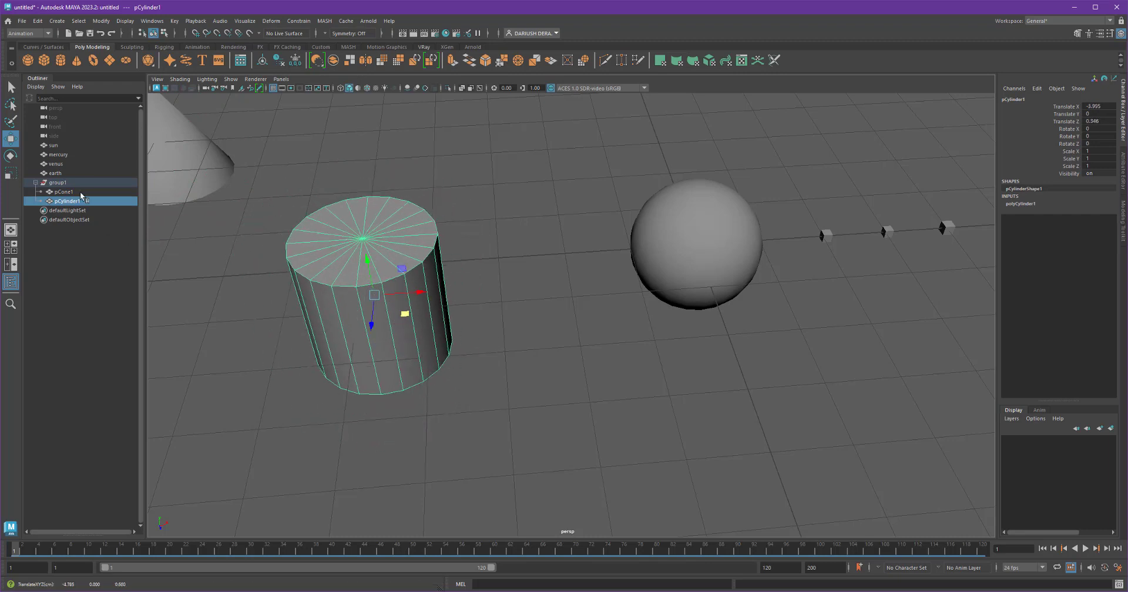
left_click(58, 183)
left_click_drag(687, 279, 803, 293)
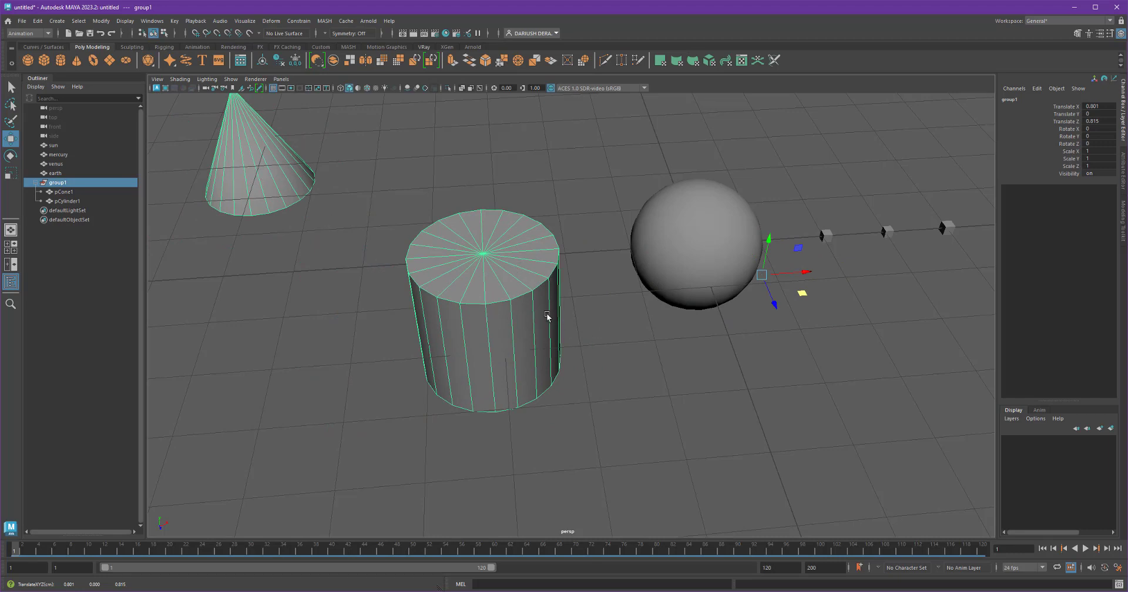
Undo all the test moves of the group, cone and cylinder, and undo their grouping.
key("ctrl+z")
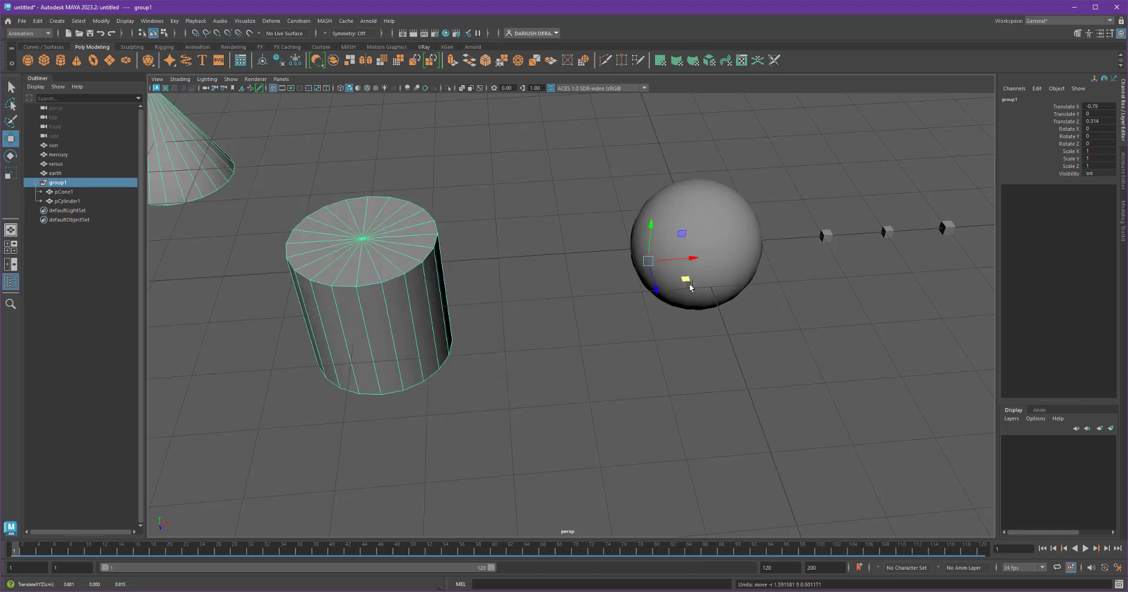
key("ctrl+z")
key("ctrl+z")
key("ctrl+z")
key("ctrl+z")
key("ctrl+z")
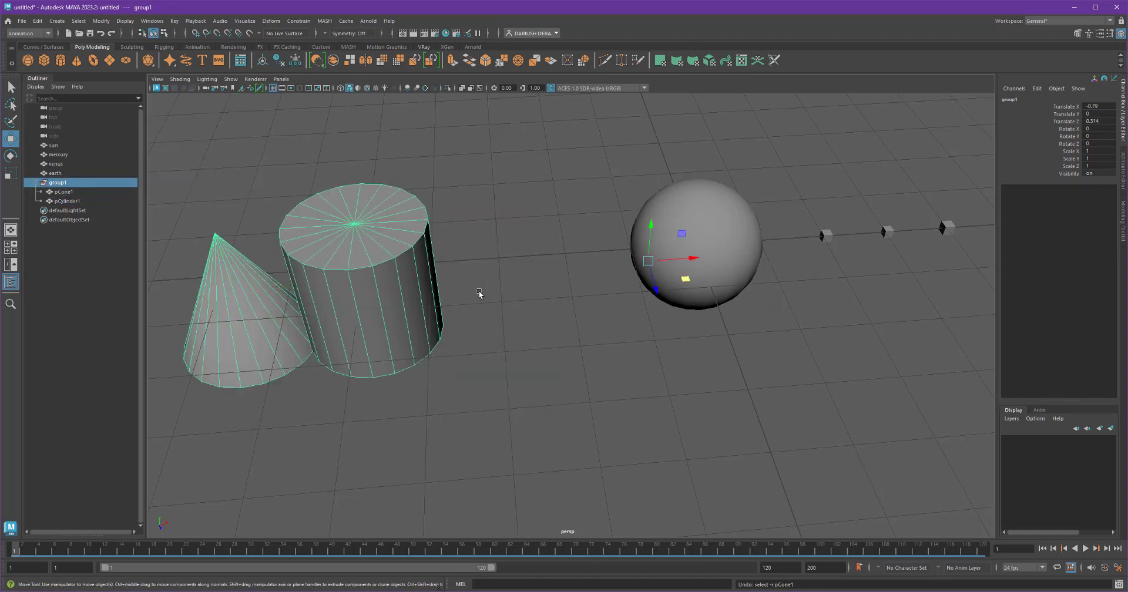
key("ctrl+z")
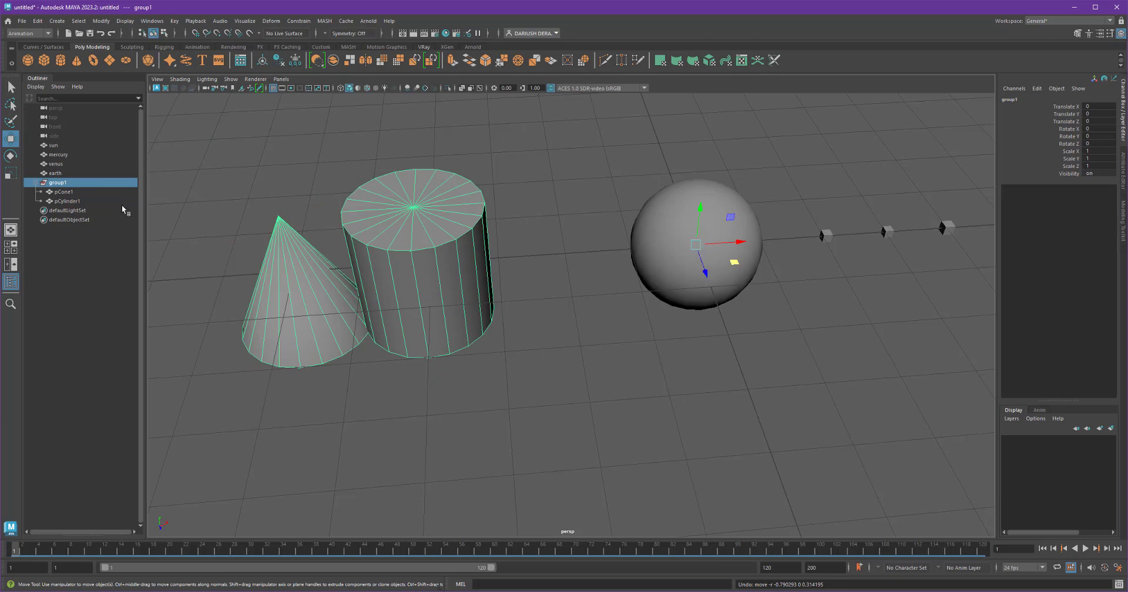
key("ctrl+z")
key("ctrl+z")
key("ctrl+z")
key("ctrl+z")
key("ctrl+z")
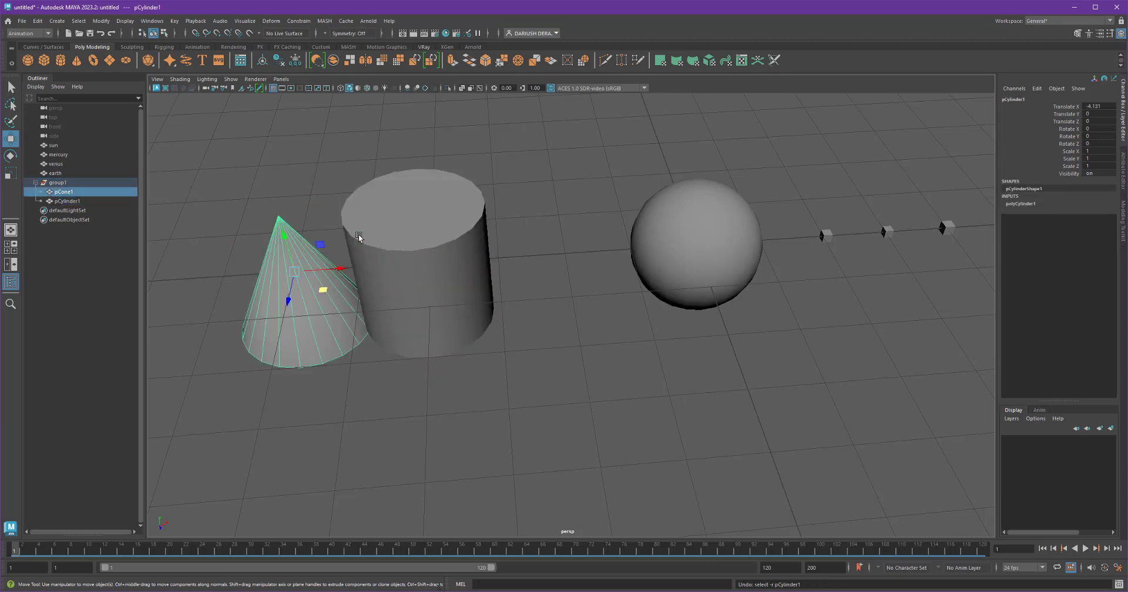
key("ctrl+z")
key("ctrl+z")
key("ctrl+z")
key("ctrl+z")
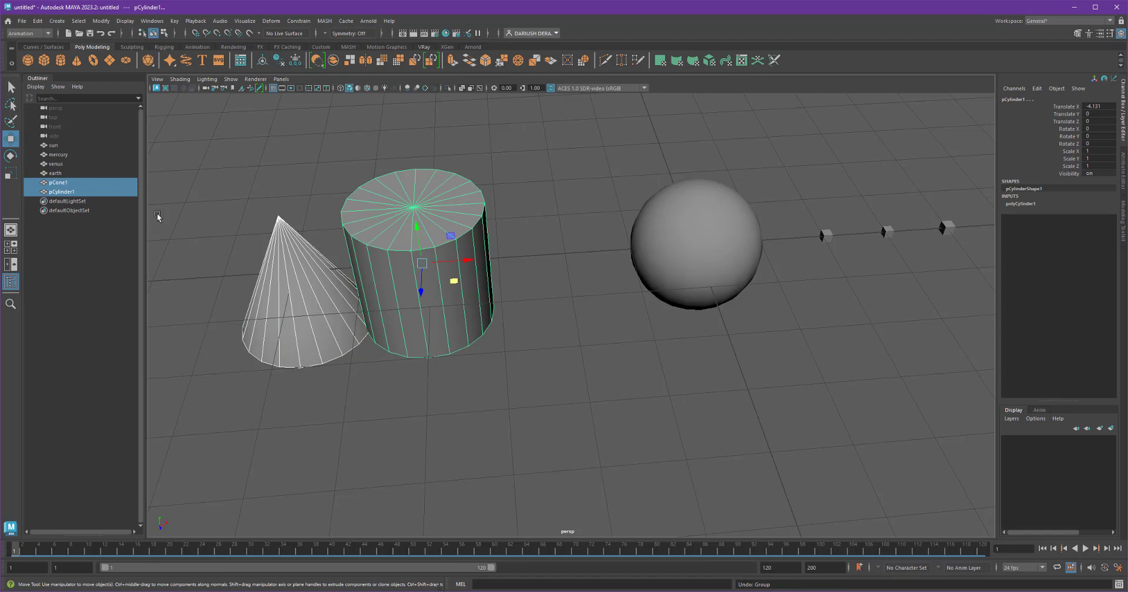
Group the selected cone and cylinder again and expand the new group in the Outliner.
left_click(255, 202)
key("ctrl+z")
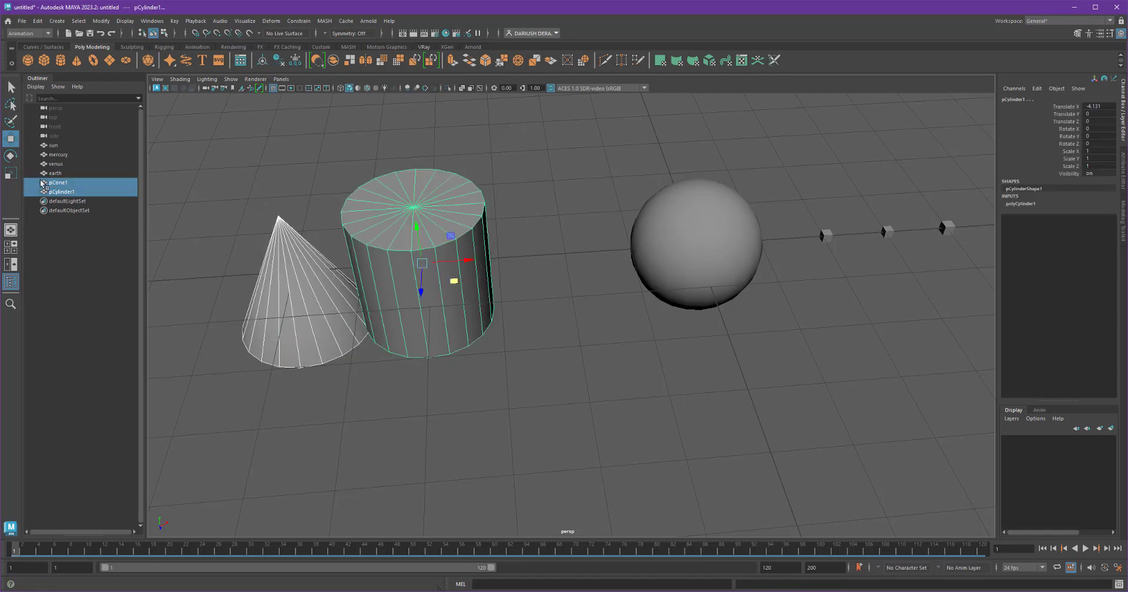
left_click(38, 21)
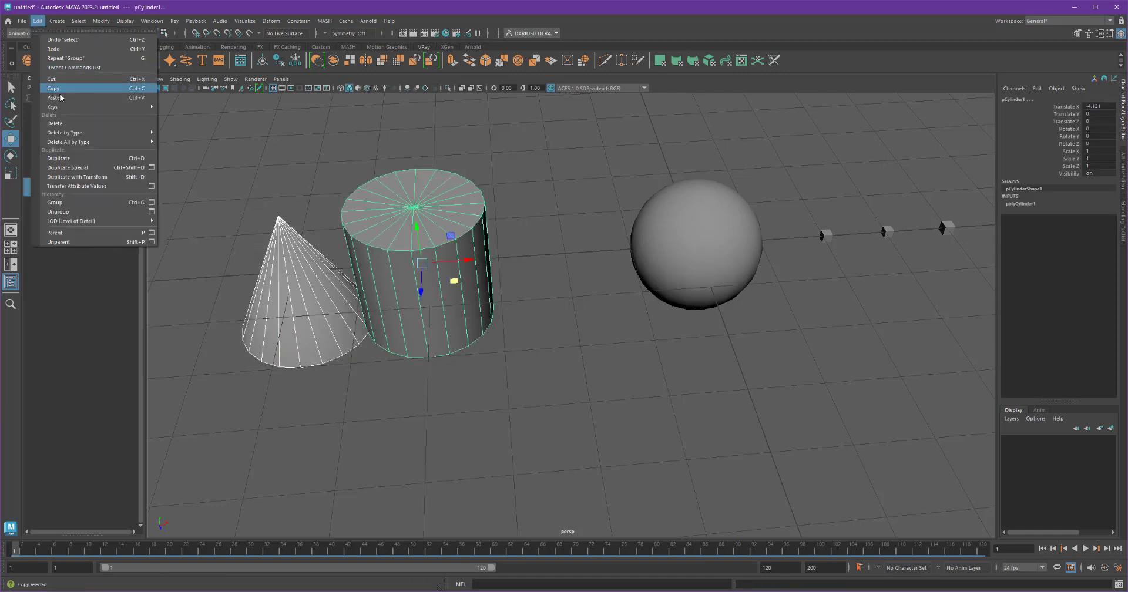
left_click(56, 202)
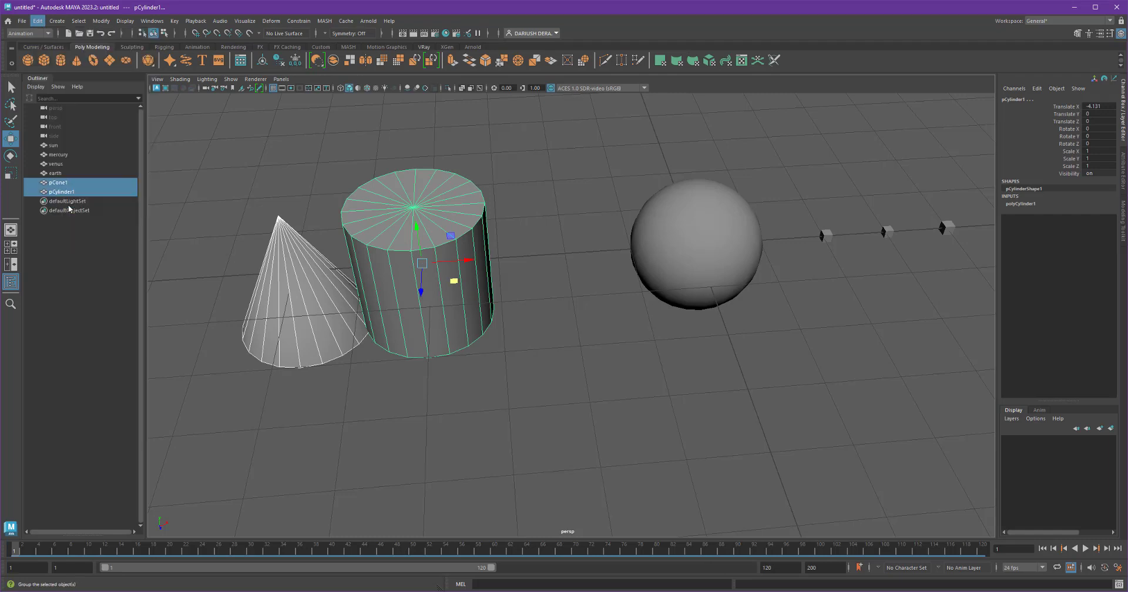
left_click(34, 184)
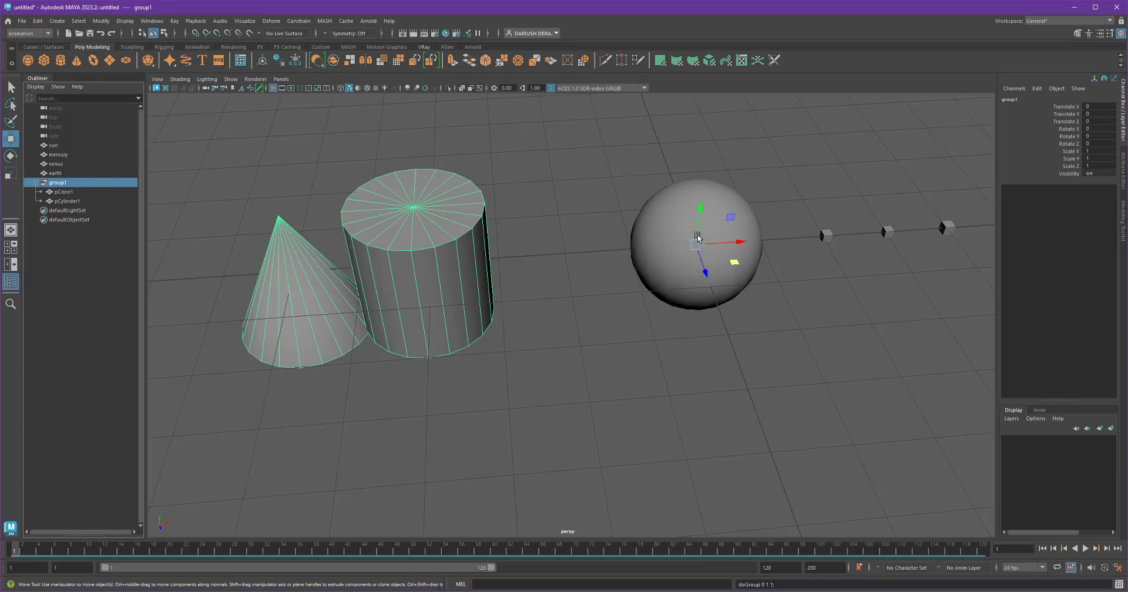
Examine where the pivots of the group, the cone and the cylinder lie relative to the sun.
mouse_move(756, 317)
left_mouse_down("alt")
mouse_move(750, 327)
mouse_move(713, 314)
mouse_move(767, 326)
left_mouse_up("alt")
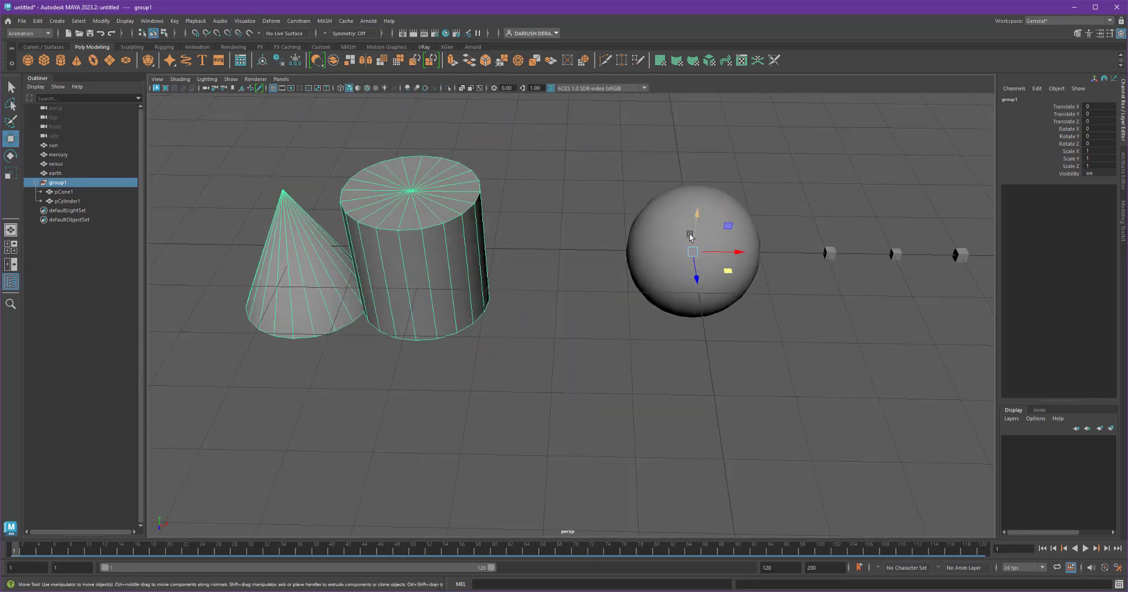
middle_click_drag(573, 335, 610, 335, "alt")
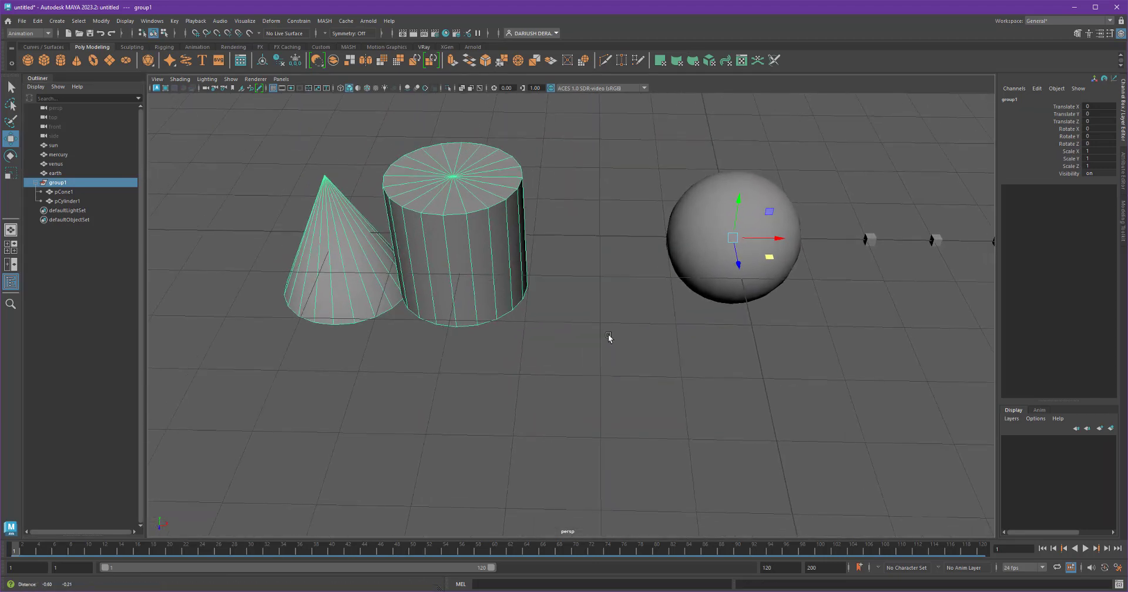
left_click(63, 192)
left_click(75, 201)
left_click(66, 192)
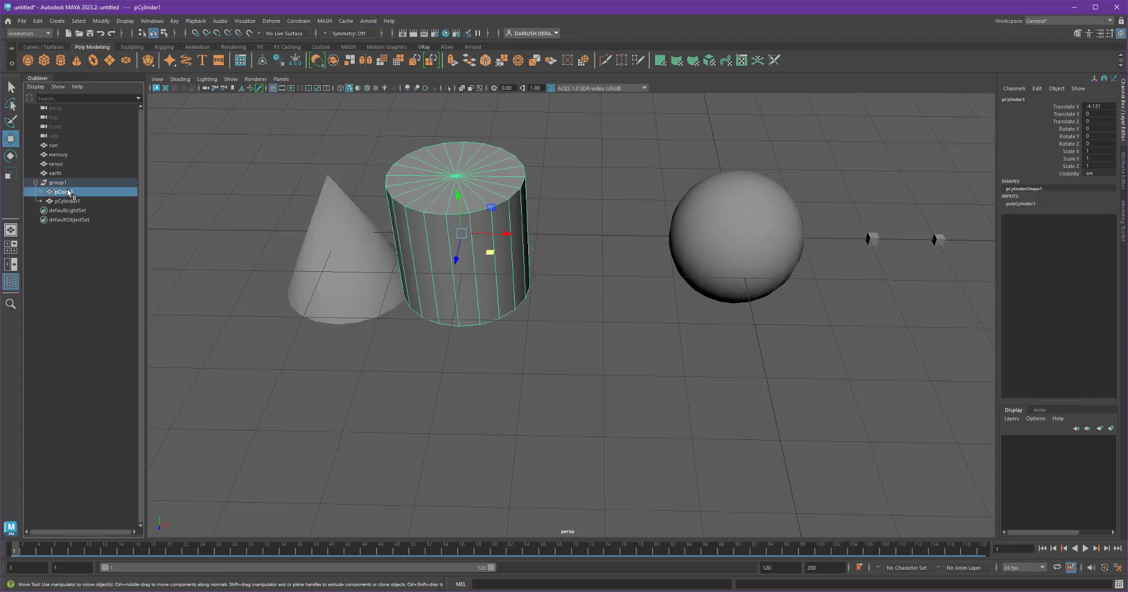
left_click(75, 201)
left_click(64, 191)
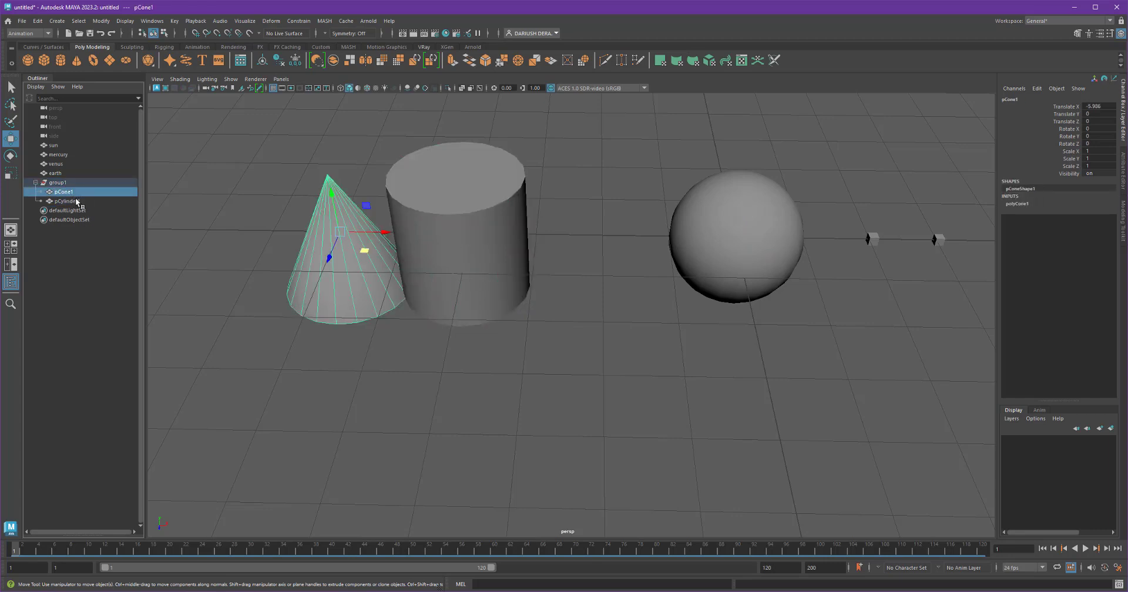
Delete the group containing the cone and the cylinder.
left_click(58, 182)
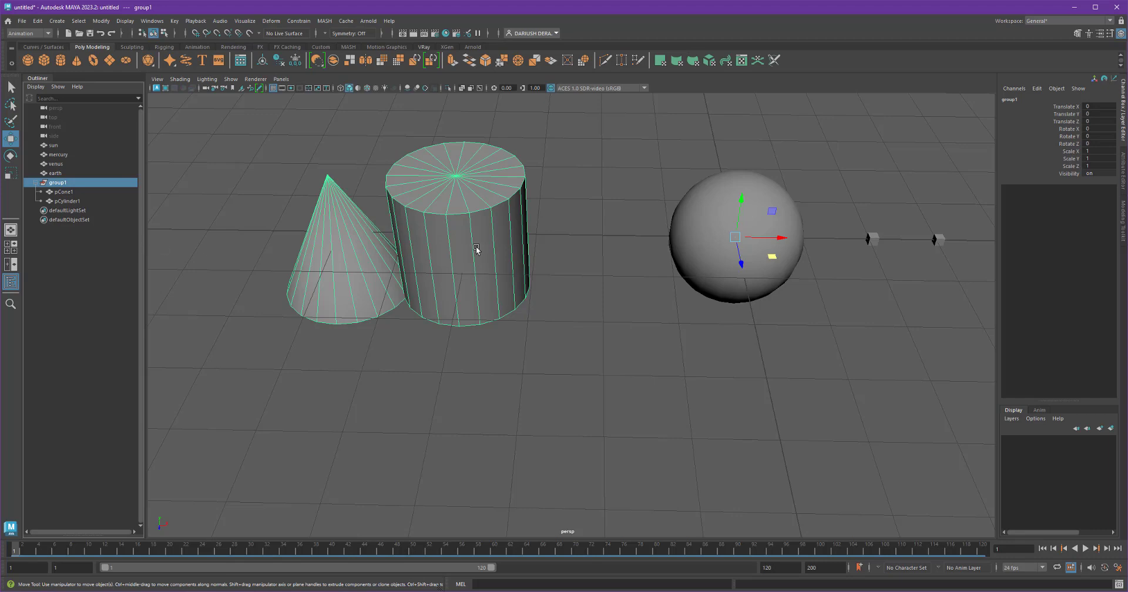
key("Delete")
middle_click_drag(730, 302, 550, 322, "alt")
Select mercury and the sun to compare mercury's position with the sun's.
left_click_drag(681, 245, 704, 279)
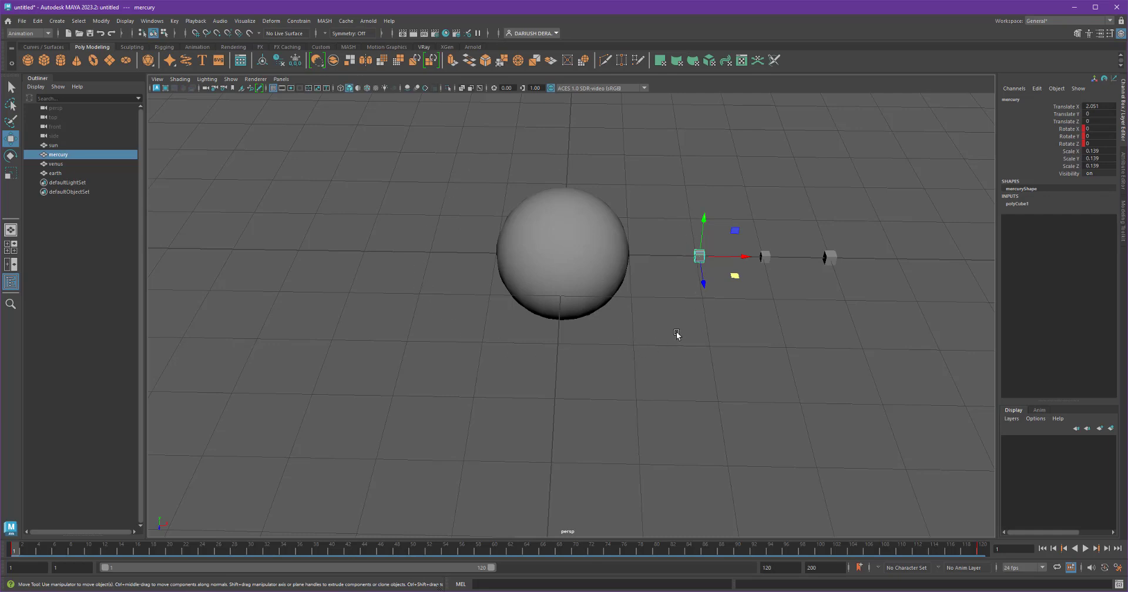
left_click_drag(634, 216, 614, 284, "alt")
left_click(532, 249, "shift")
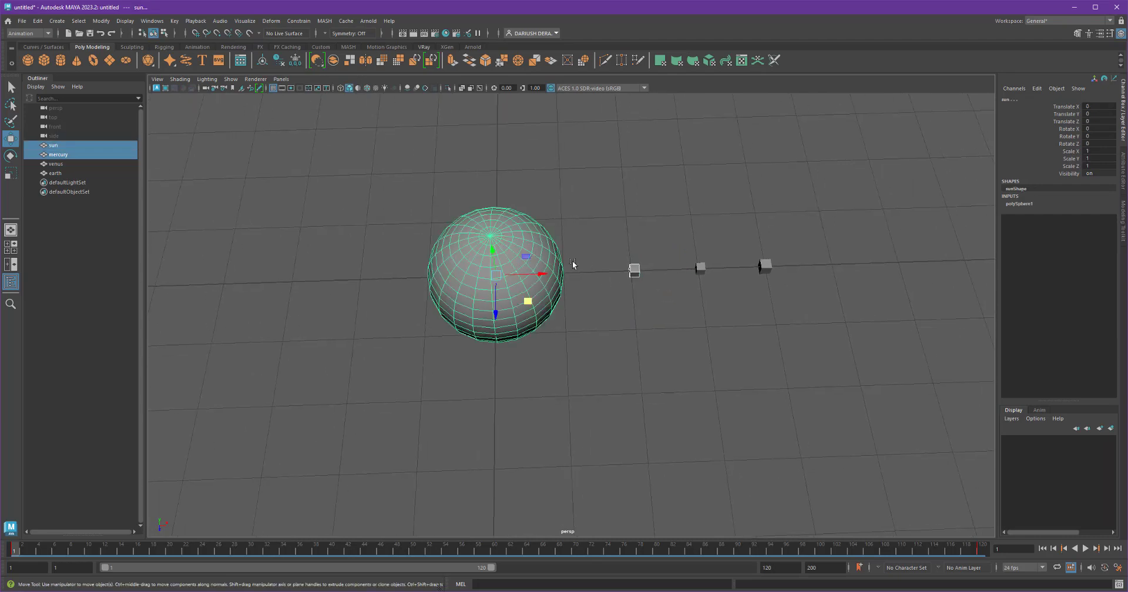
left_click(606, 314)
Group mercury on its own and select it inside the expanded group.
left_click(634, 271)
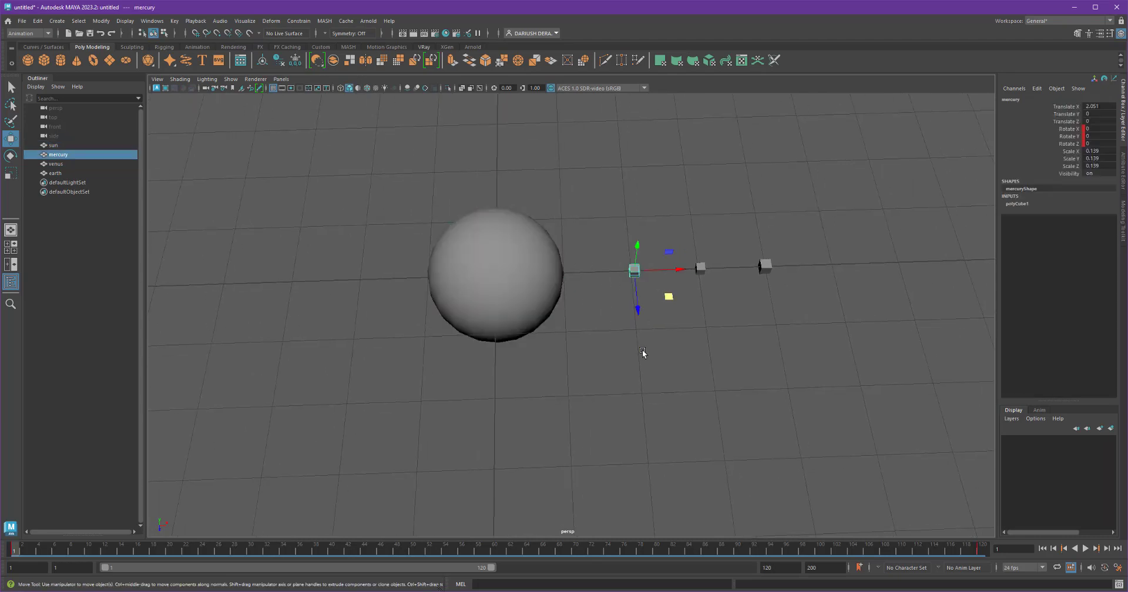
left_click_drag(641, 353, 631, 334, "alt")
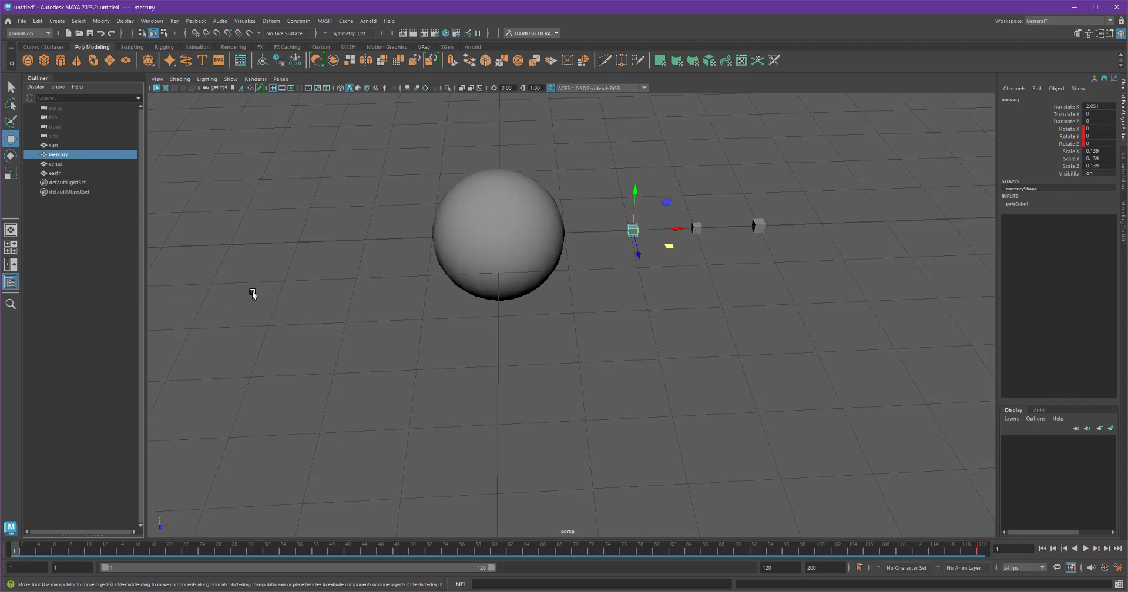
left_click(37, 20)
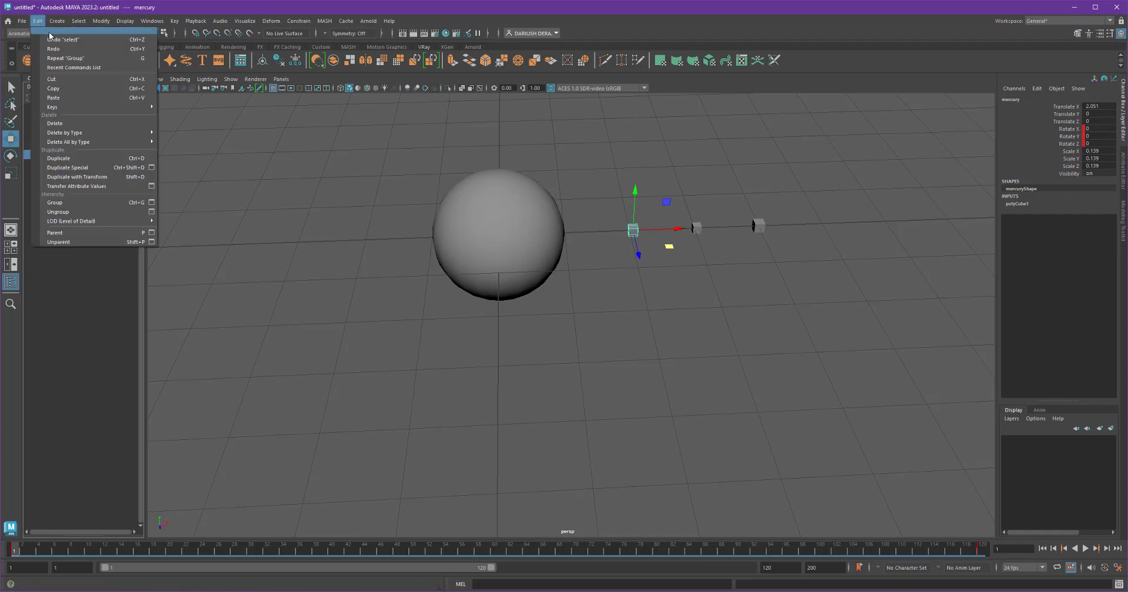
left_click(50, 32)
left_click_drag(76, 27, 168, 75)
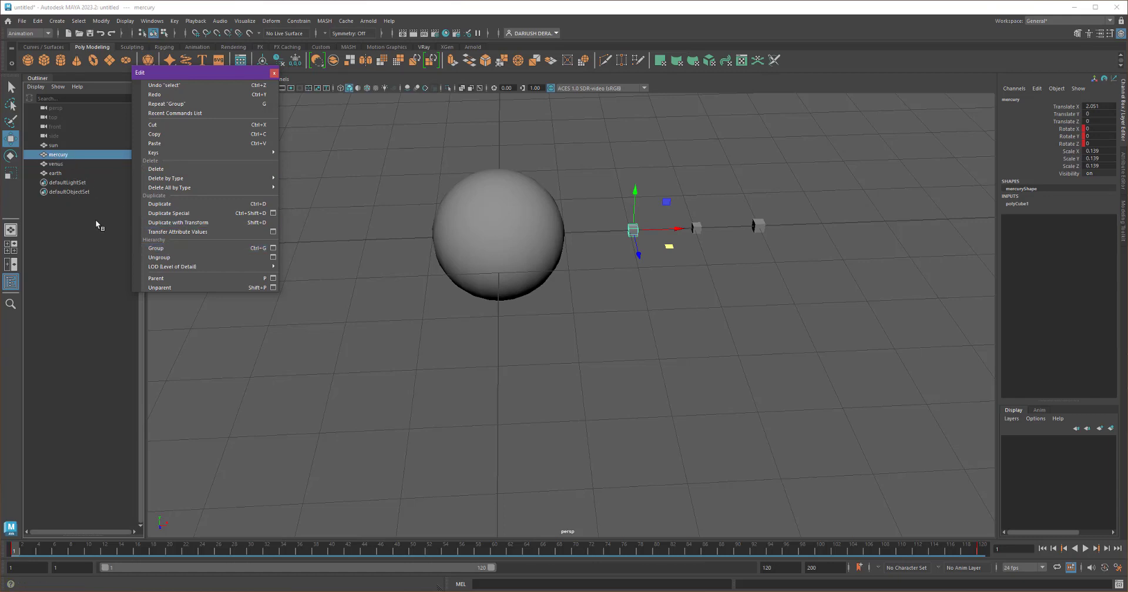
left_click(175, 249)
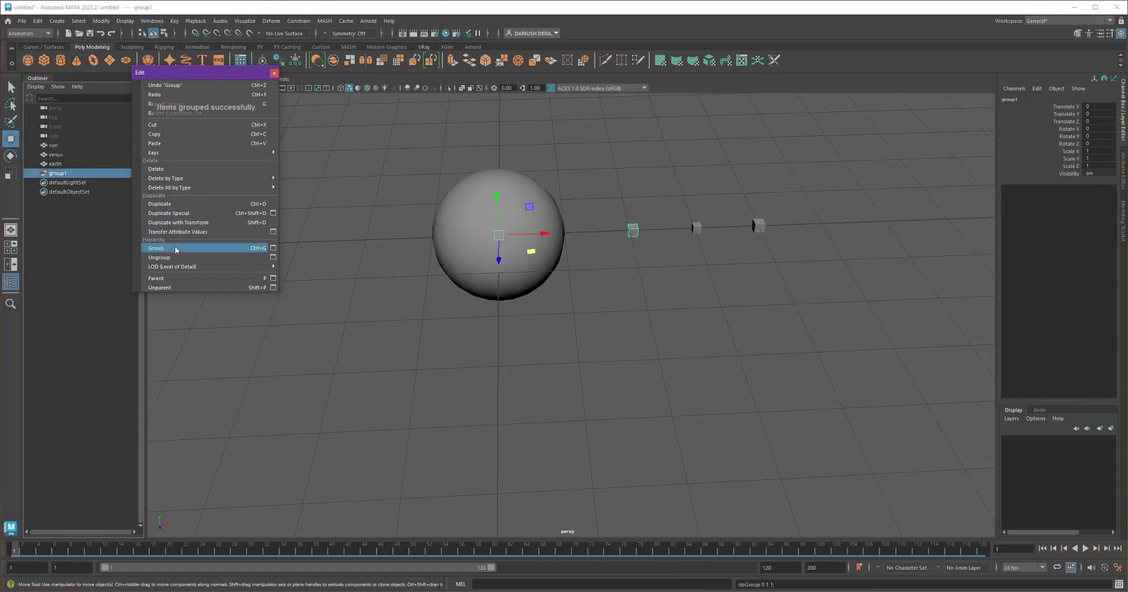
left_click(69, 183)
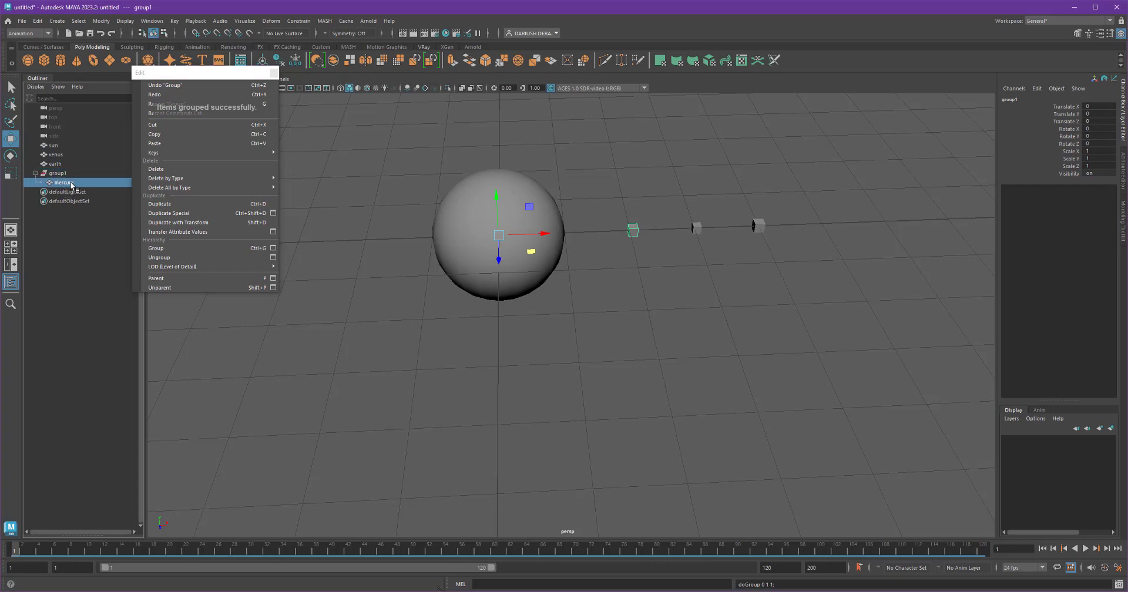
left_click(273, 72)
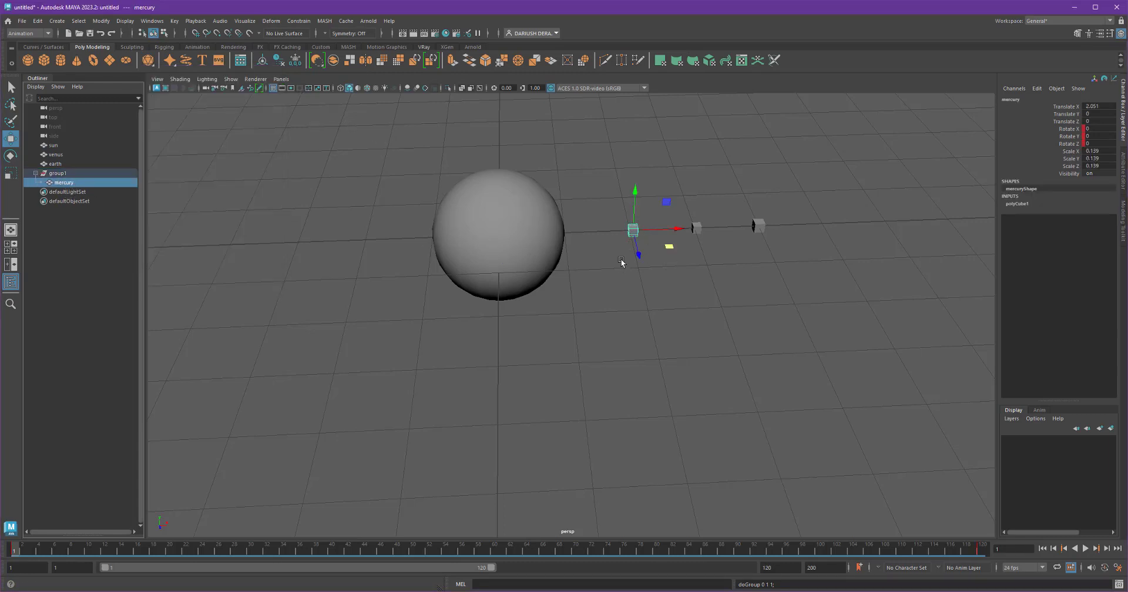
Try rotating mercury's group about -66.5 degrees in Y to test its orbit around the sun, and undo the rotation.
right_click_drag(625, 262, 667, 336, "alt")
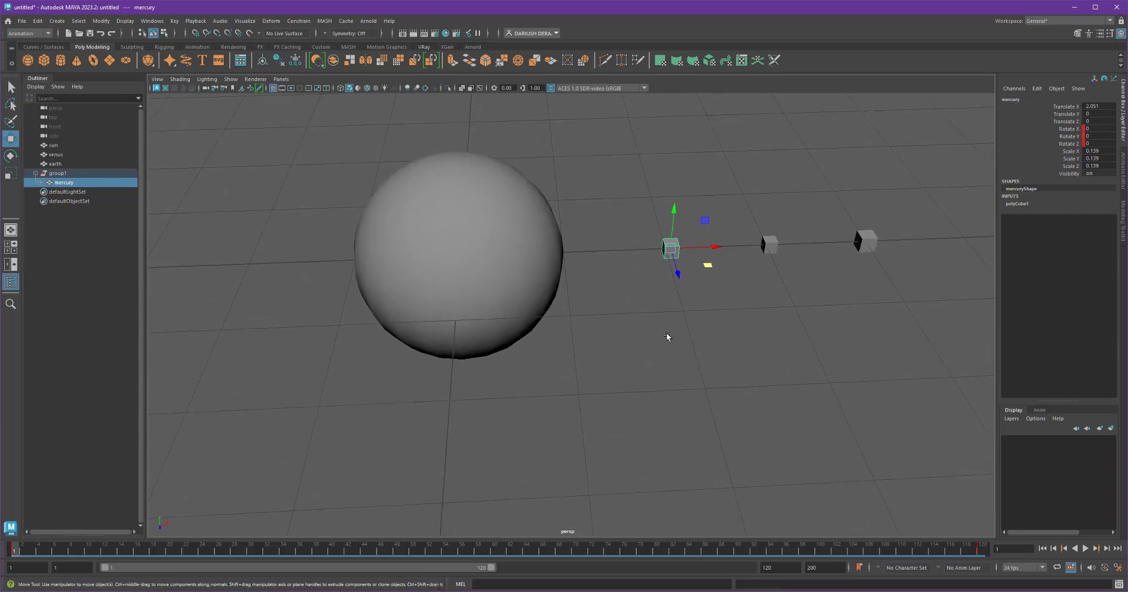
left_click(77, 174)
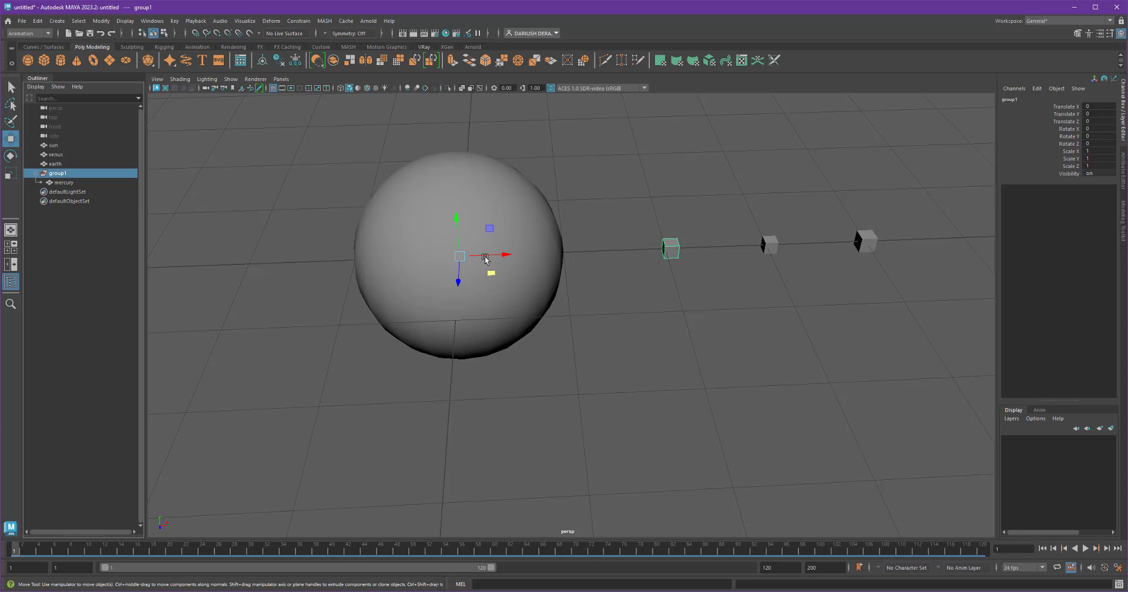
key("e")
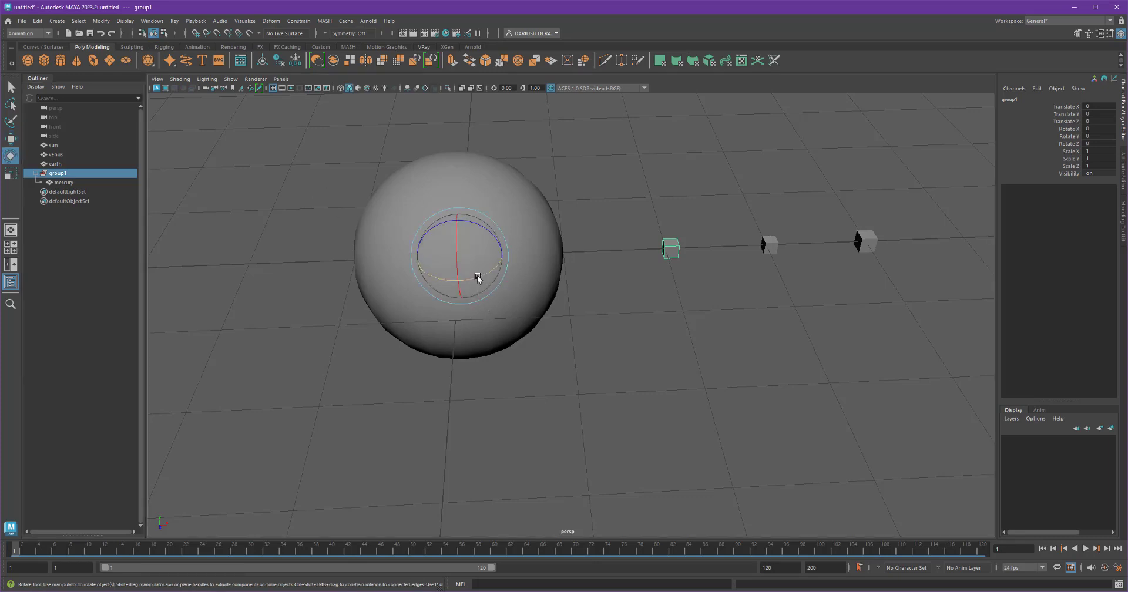
left_click_drag(475, 275, 434, 262)
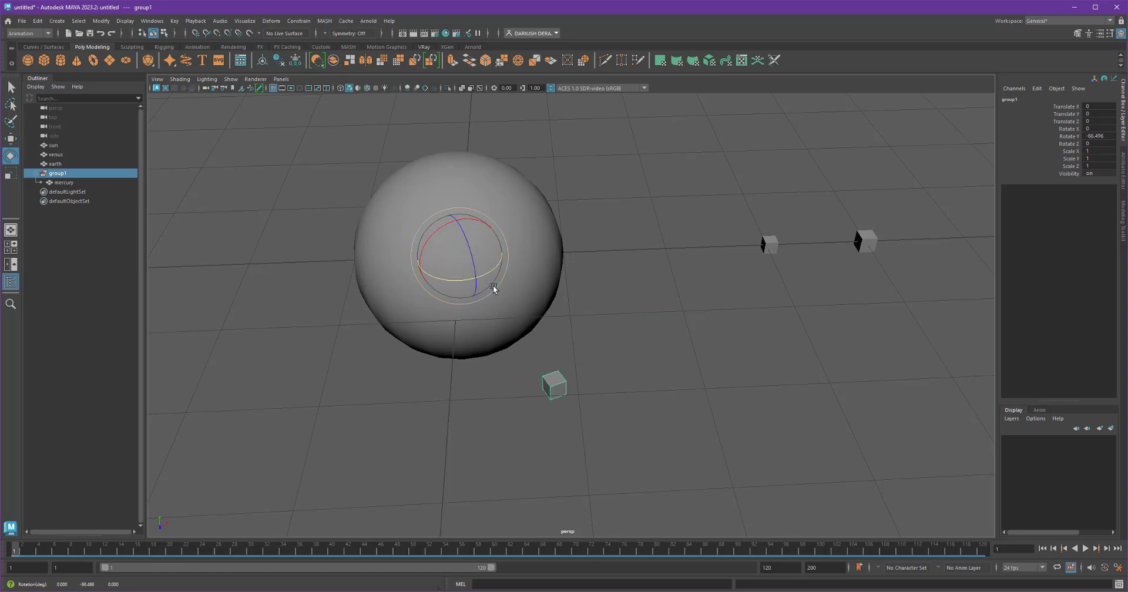
key("ctrl+z")
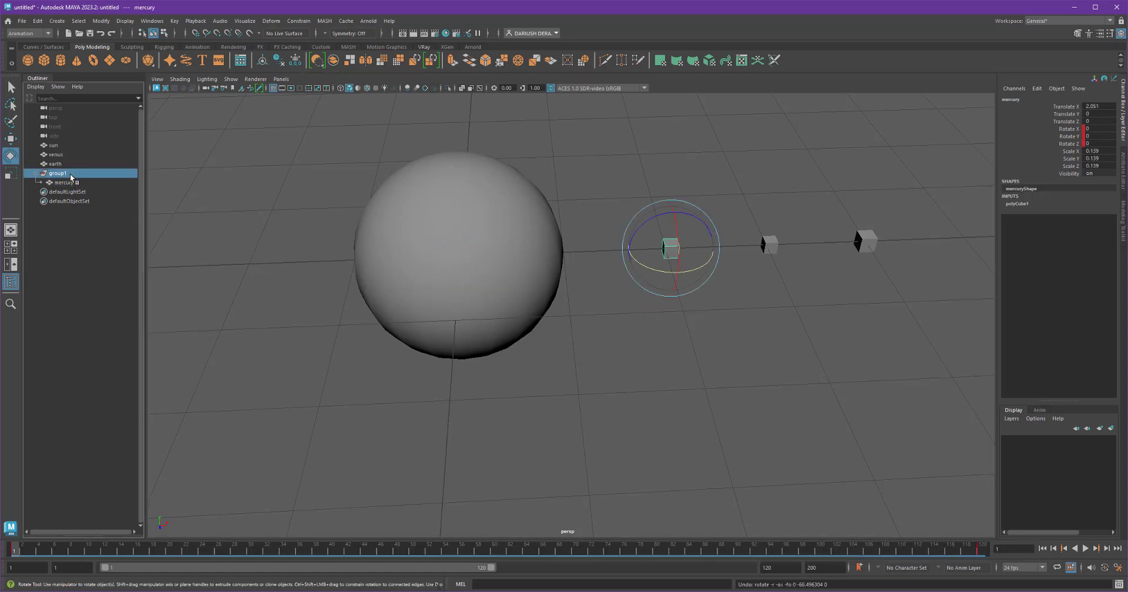
Rename the group containing mercury as mercuryOrbitGRP.
double_click(70, 174)
type("mercuryOrbitGRP")
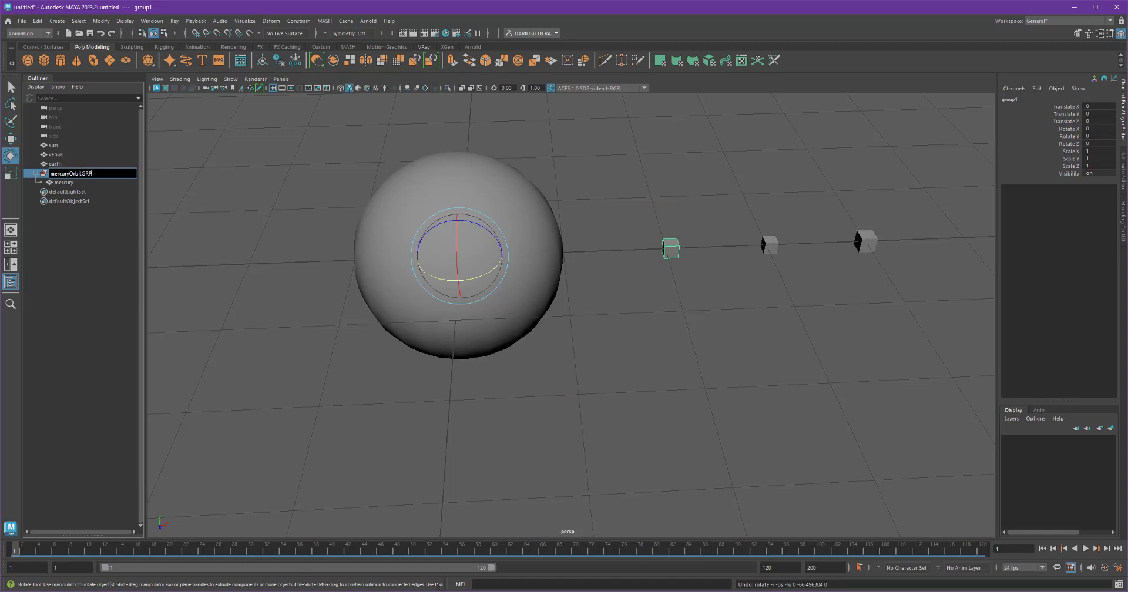
key("Return")
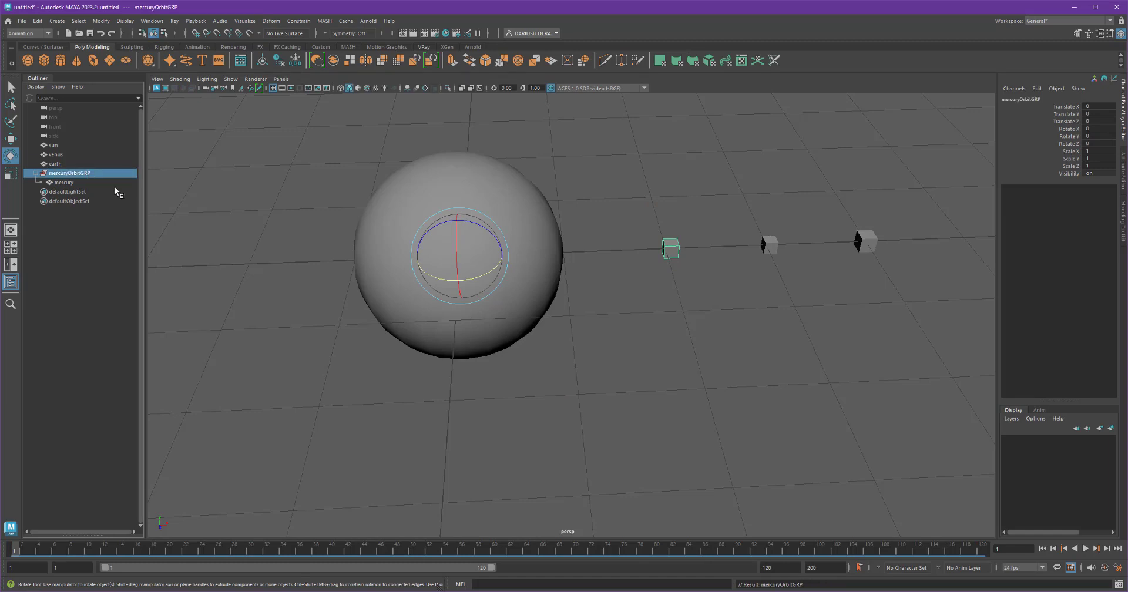
Select mercury and mercuryOrbitGRP in turn to compare their pivots and transform values.
left_click(81, 183)
left_click(90, 174)
left_click(710, 410)
left_click(636, 184)
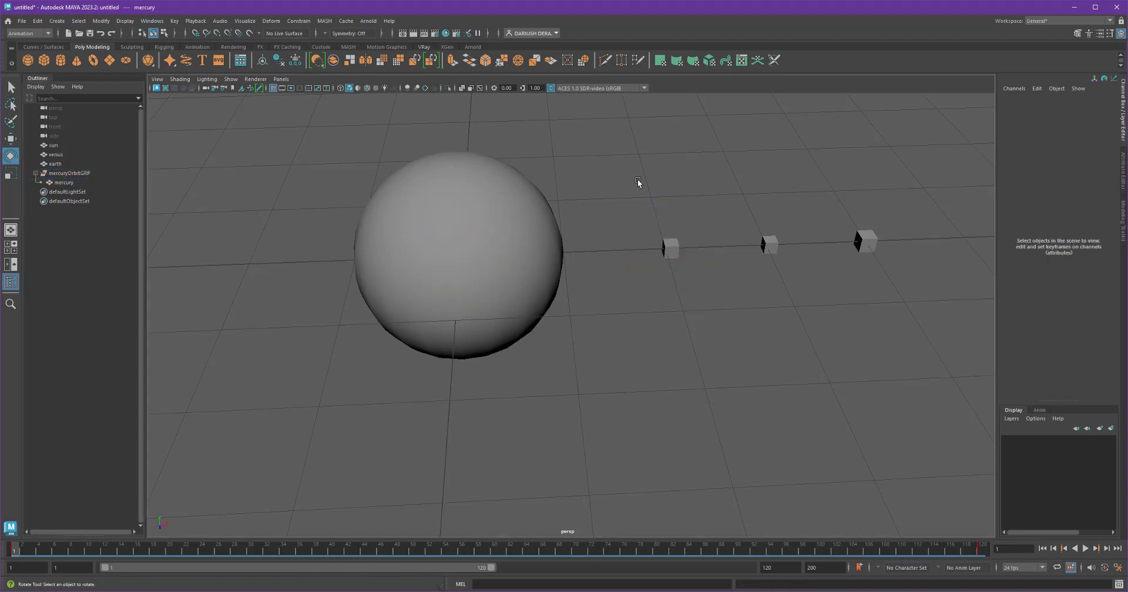
left_click_drag(642, 176, 699, 320)
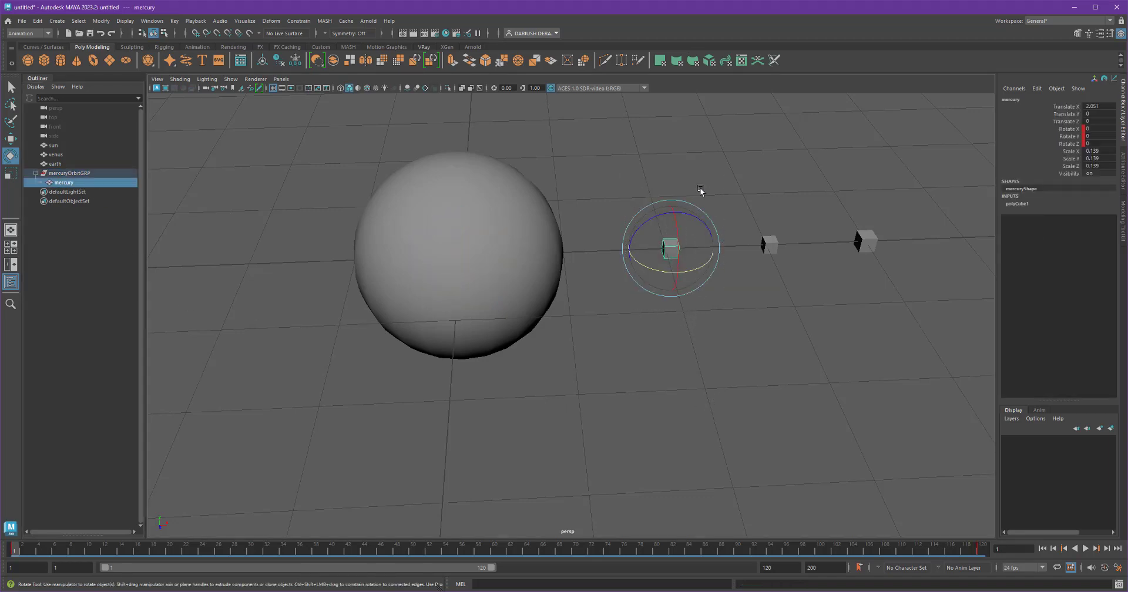
left_click(93, 173)
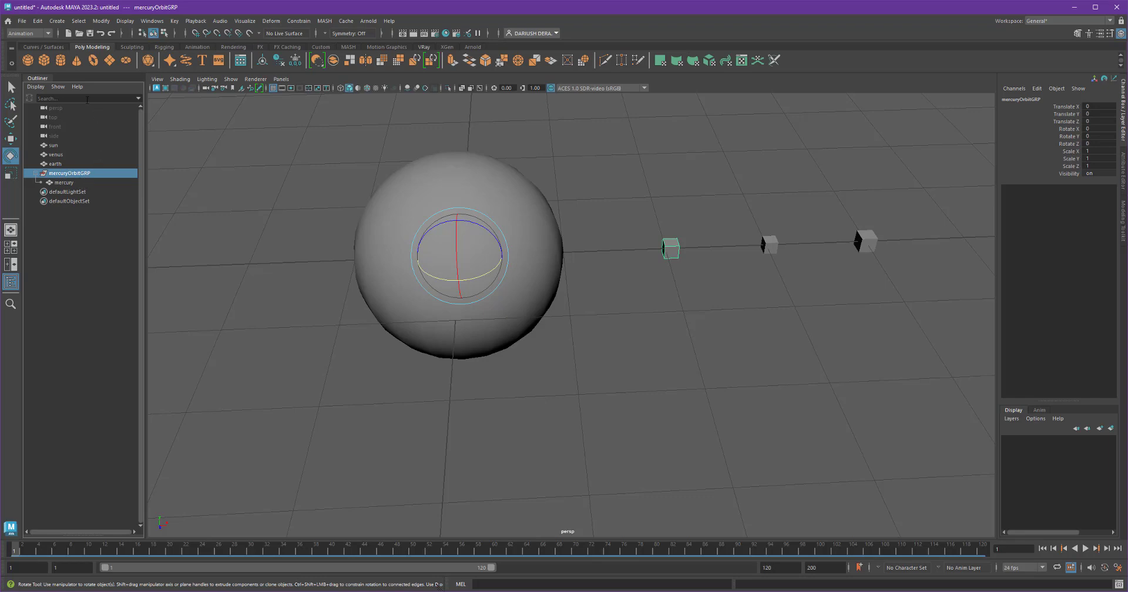
Play back mercury's own spin, stop it, and check the orbit group against the mercury object inside it.
left_click(64, 183)
key("alt+v")
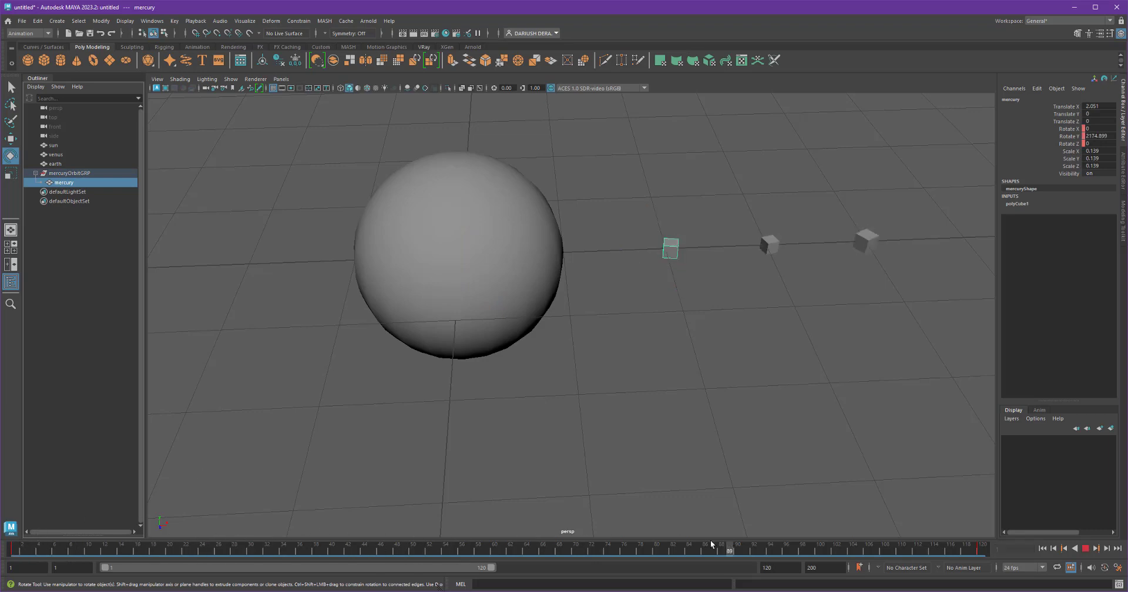
key("alt+v")
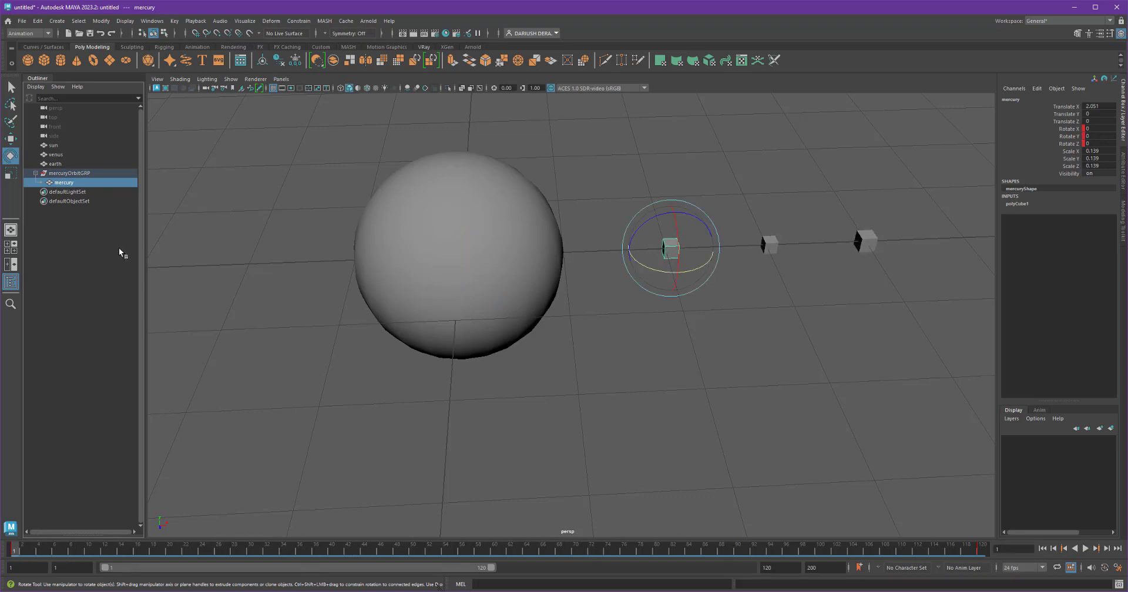
left_click(70, 173)
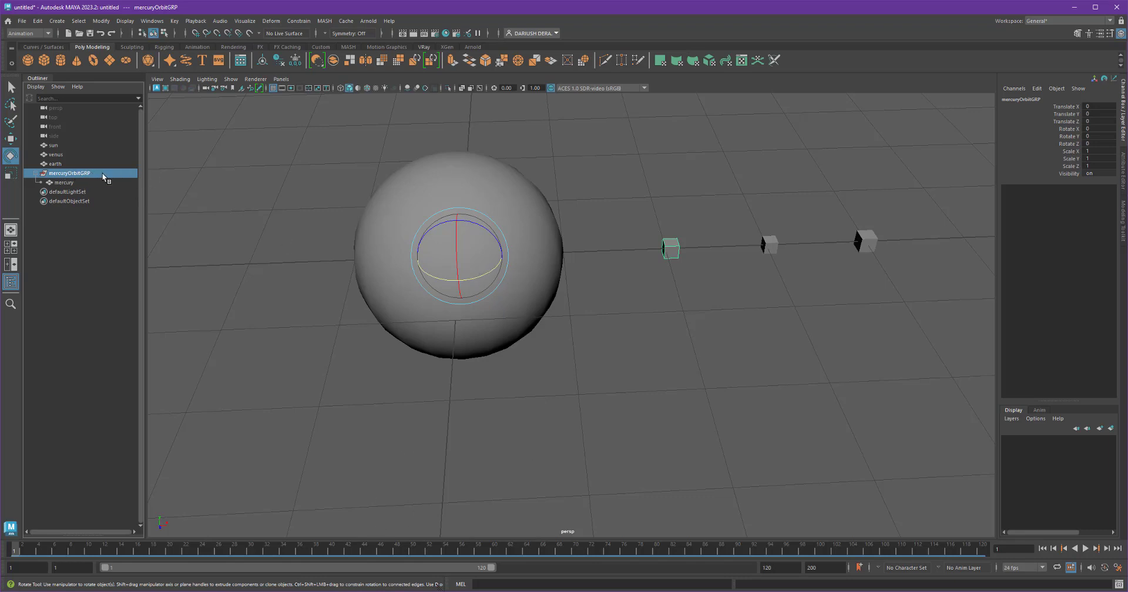
key("Down")
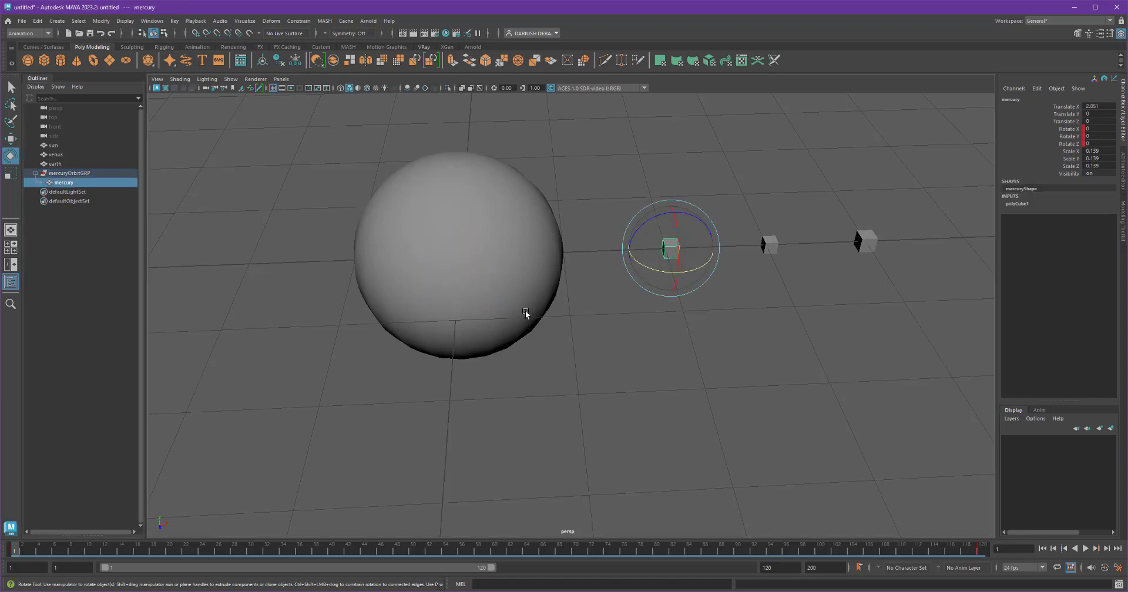
Key Rotate X, Y and Z of mercuryOrbitGRP at 0 on frame 1.
left_click(95, 173)
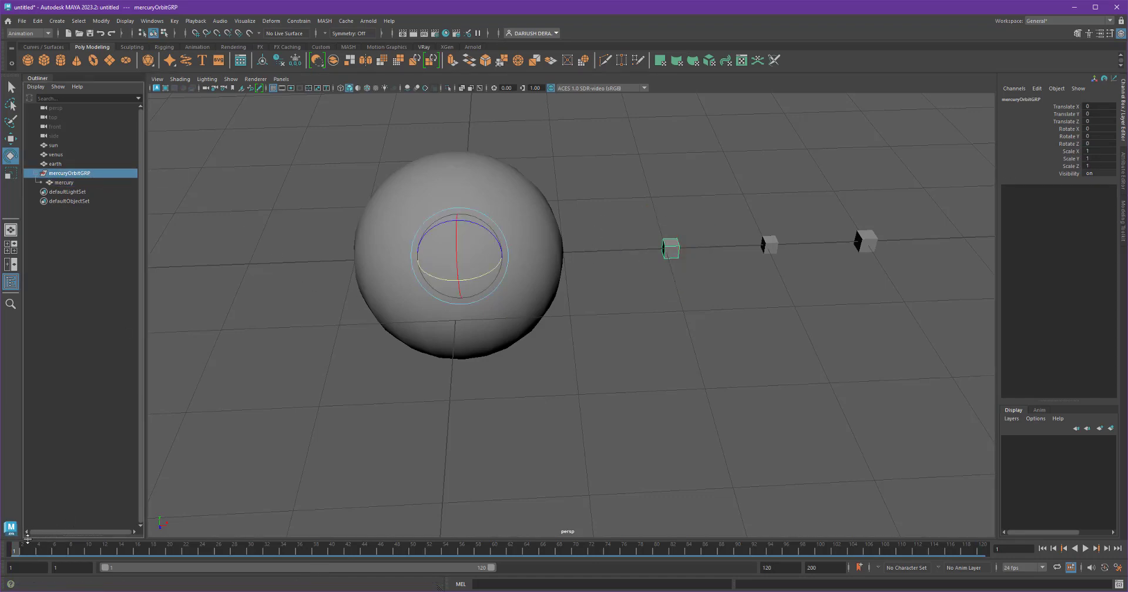
left_click_drag(1064, 130, 1068, 147)
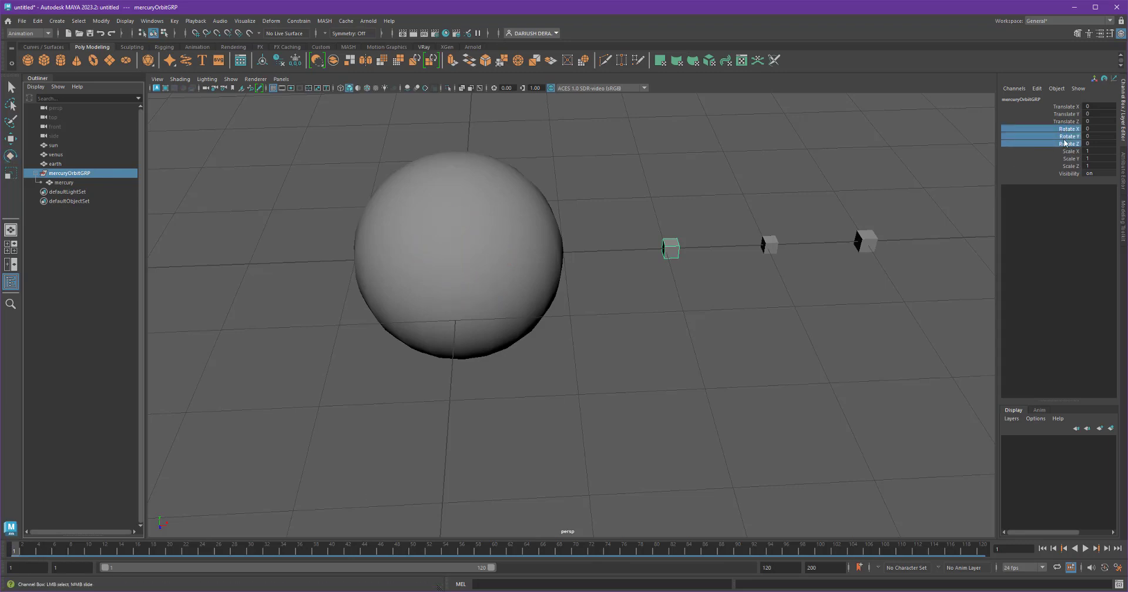
middle_click_drag(94, 175, 77, 180)
right_click(1060, 142)
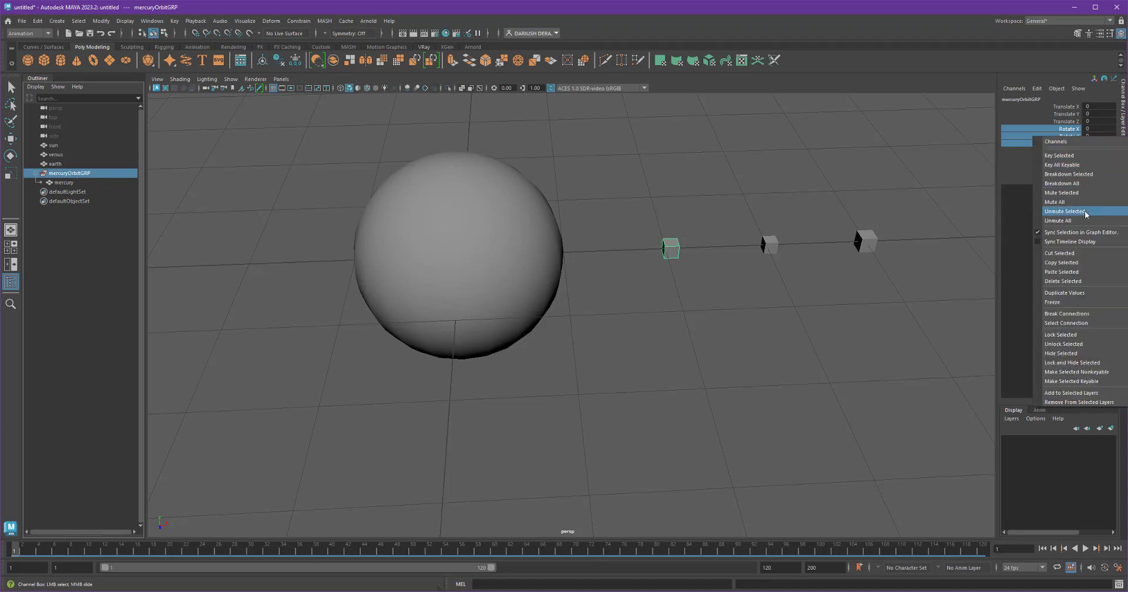
left_click(1075, 158)
At frame 120, rotate mercuryOrbitGRP to about 372 degrees in Y around the sun and key its rotation channels.
left_click_drag(10, 549, 1013, 554)
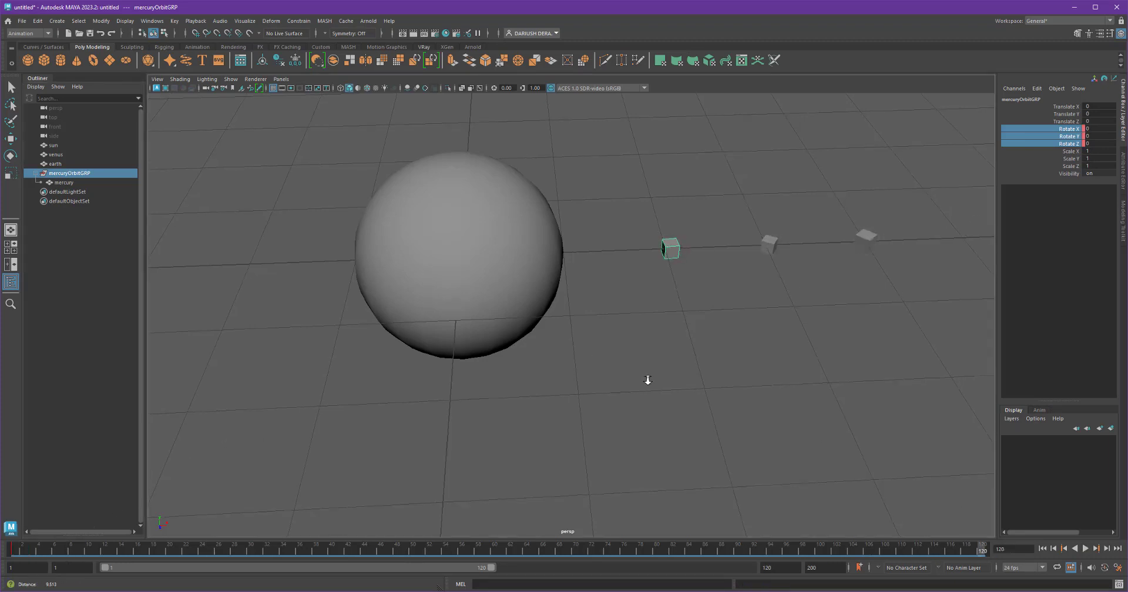
right_click_drag(646, 380, 501, 376, "alt")
left_click_drag(501, 375, 760, 422, "alt")
key("e")
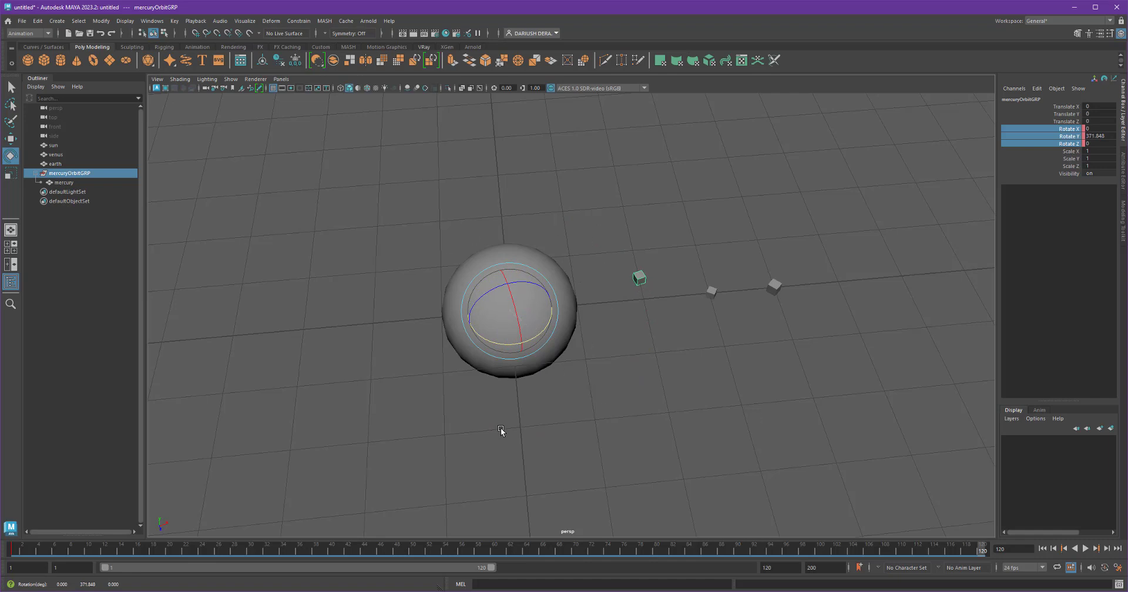
right_click(1027, 136)
left_click(1052, 155)
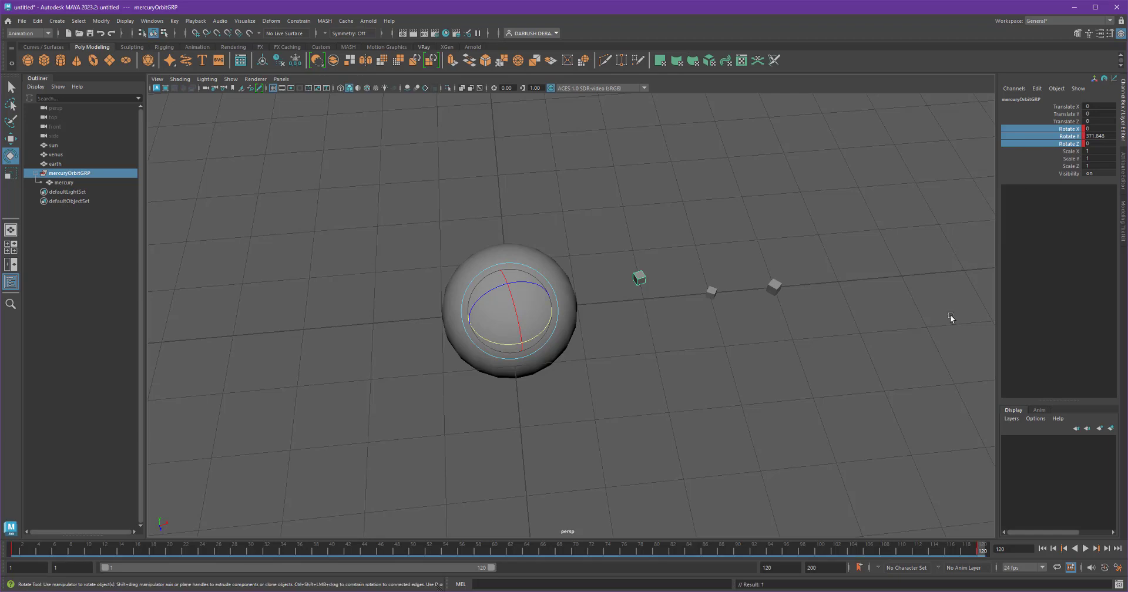
Compare the rotation of mercury with that of mercuryOrbitGRP, play back the orbit animation, and return to frame 1.
left_click(77, 182)
left_click(80, 174)
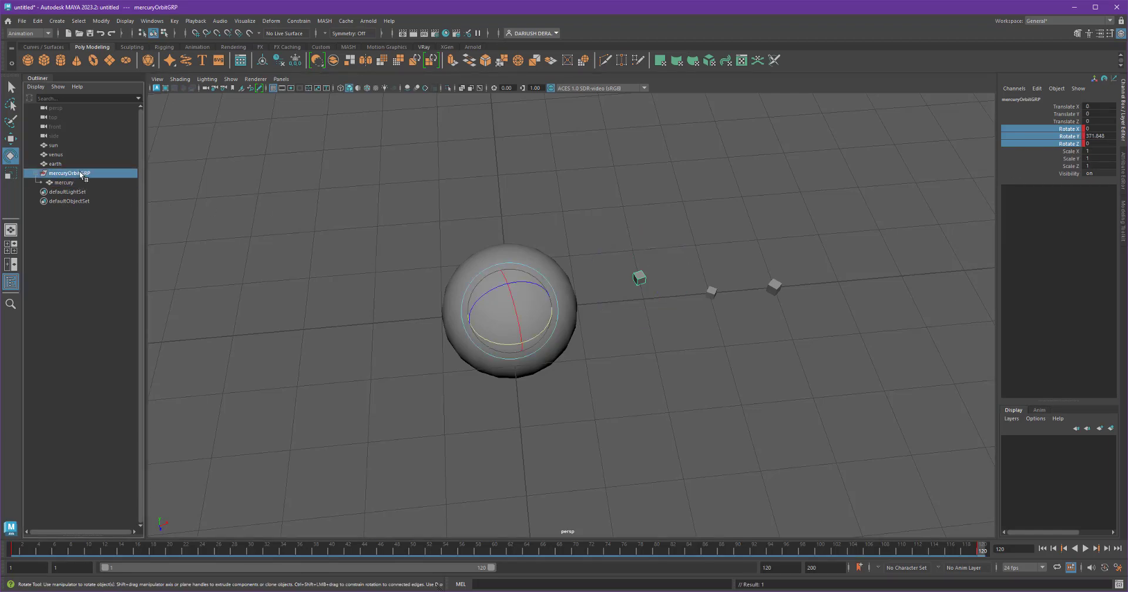
left_click(71, 184)
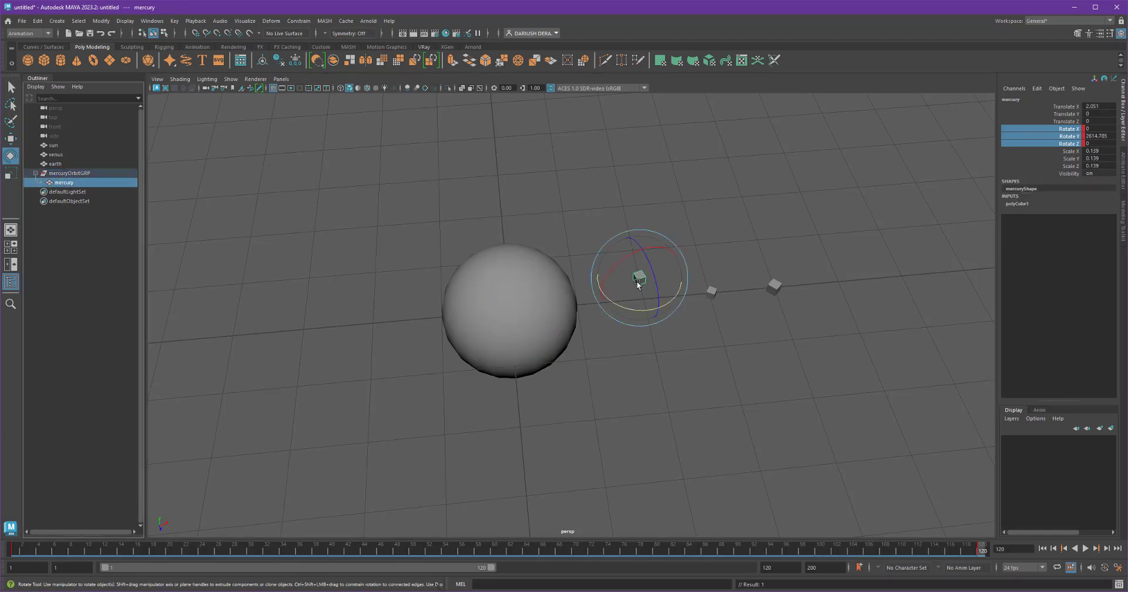
left_click(93, 174)
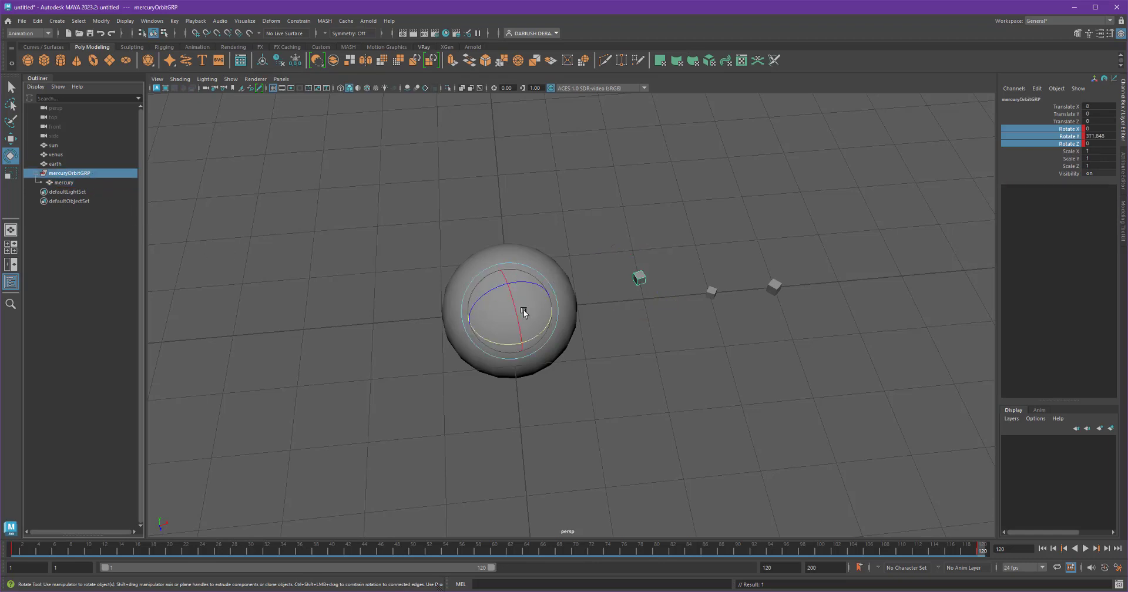
left_click(1085, 548)
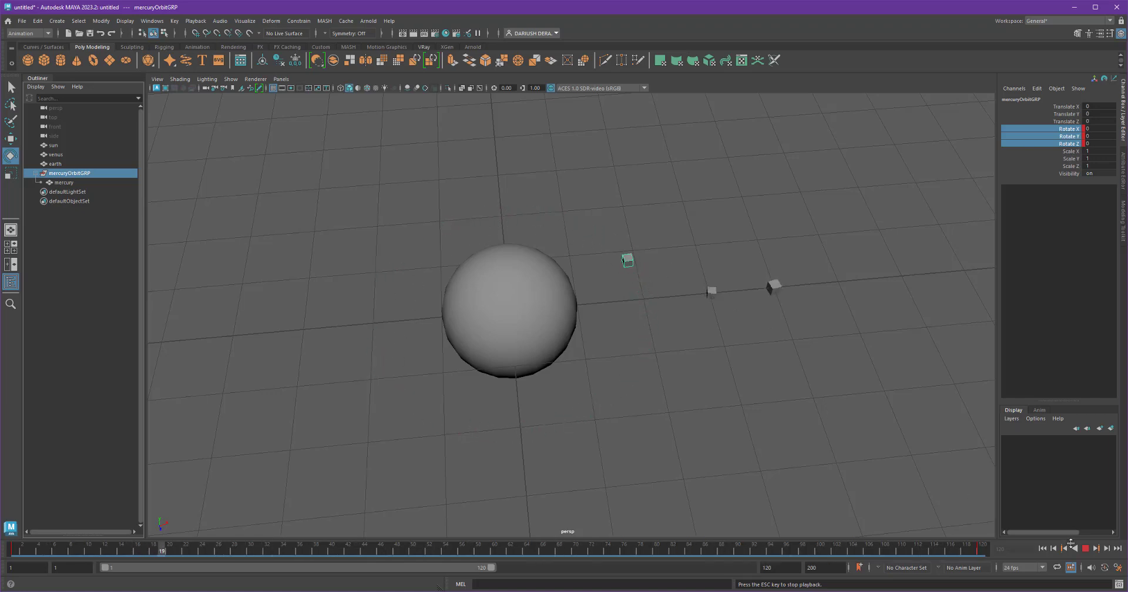
left_click(1086, 550)
key("alt+shift+v")
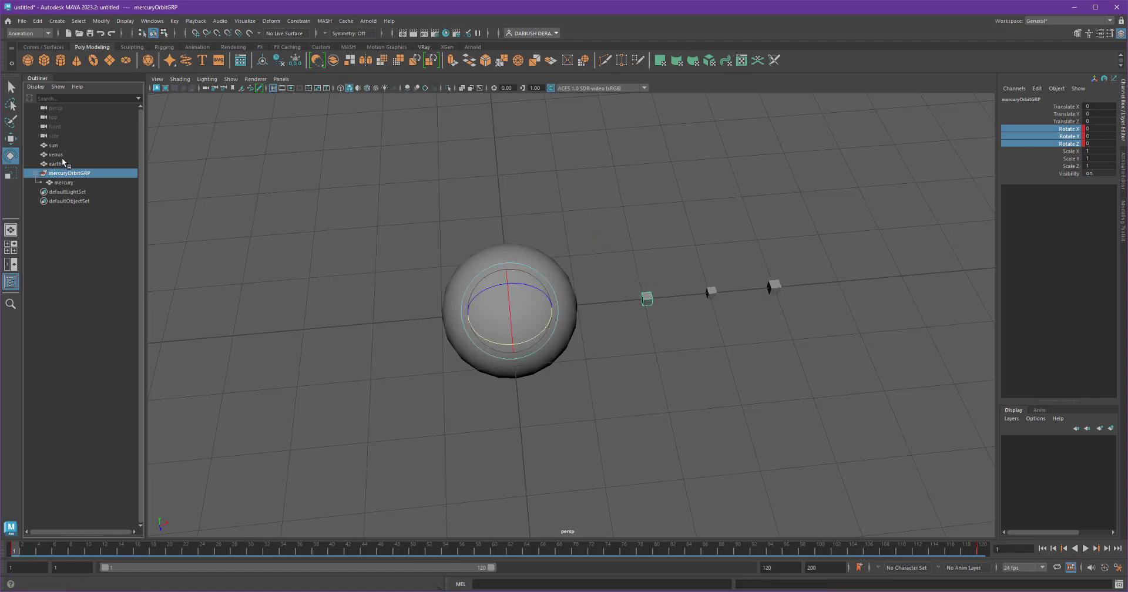
Group venus on its own and name the group venusOrbitGRP.
left_click(57, 156)
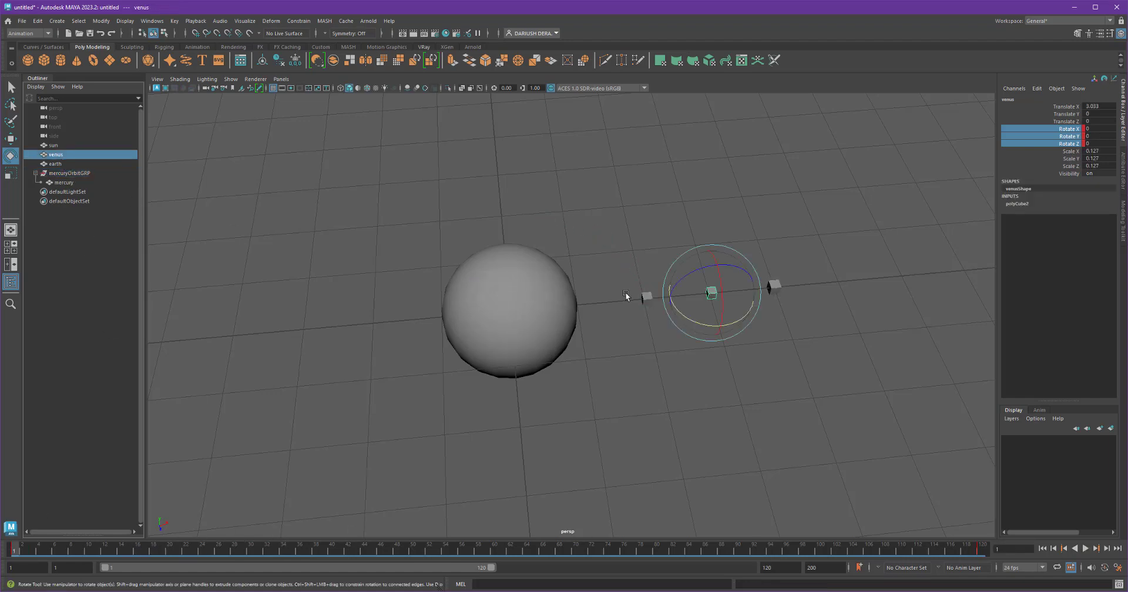
scroll(723, 389, "up", 2)
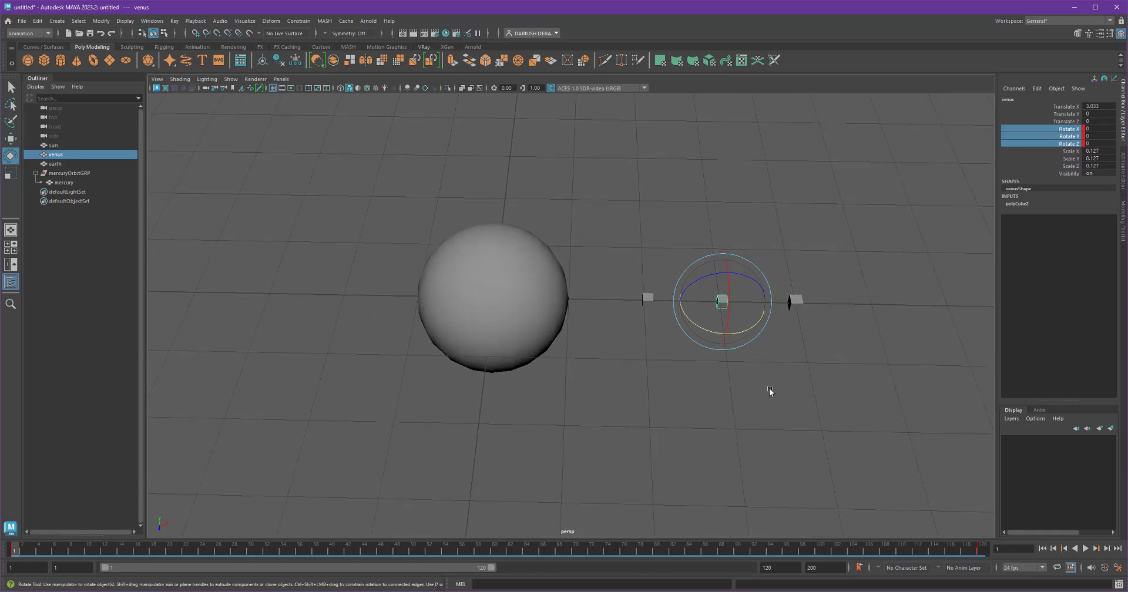
left_click(37, 21)
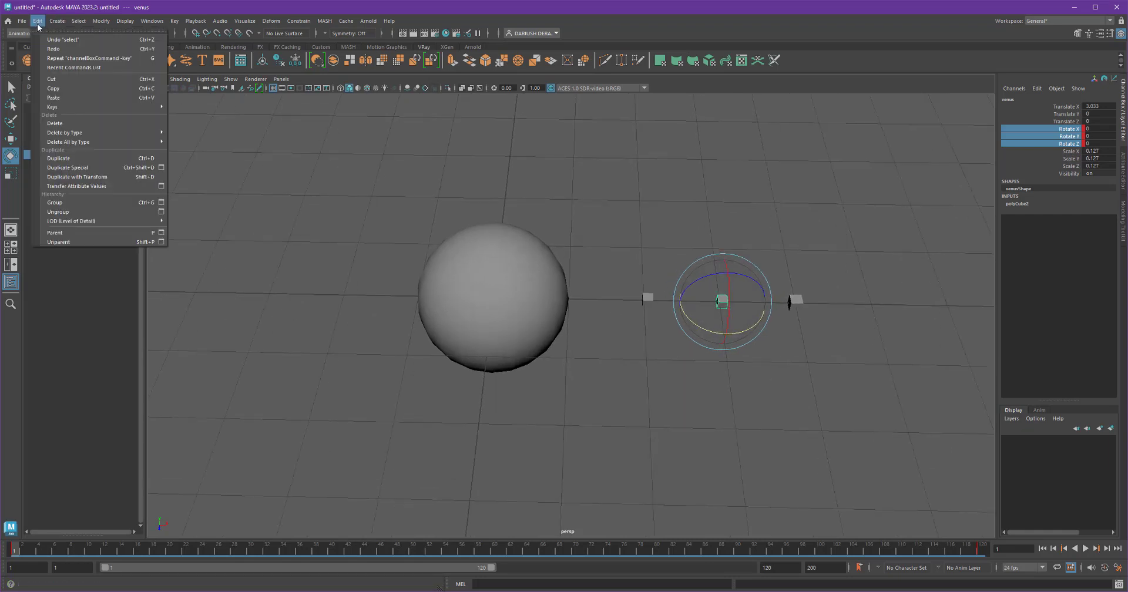
left_click(82, 203)
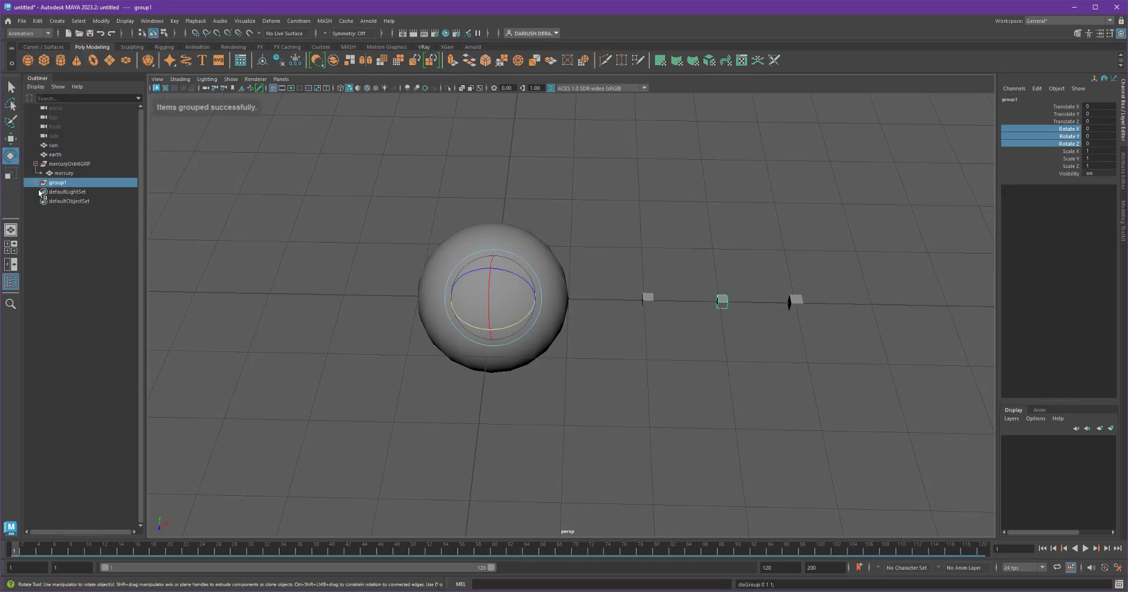
double_click(72, 183)
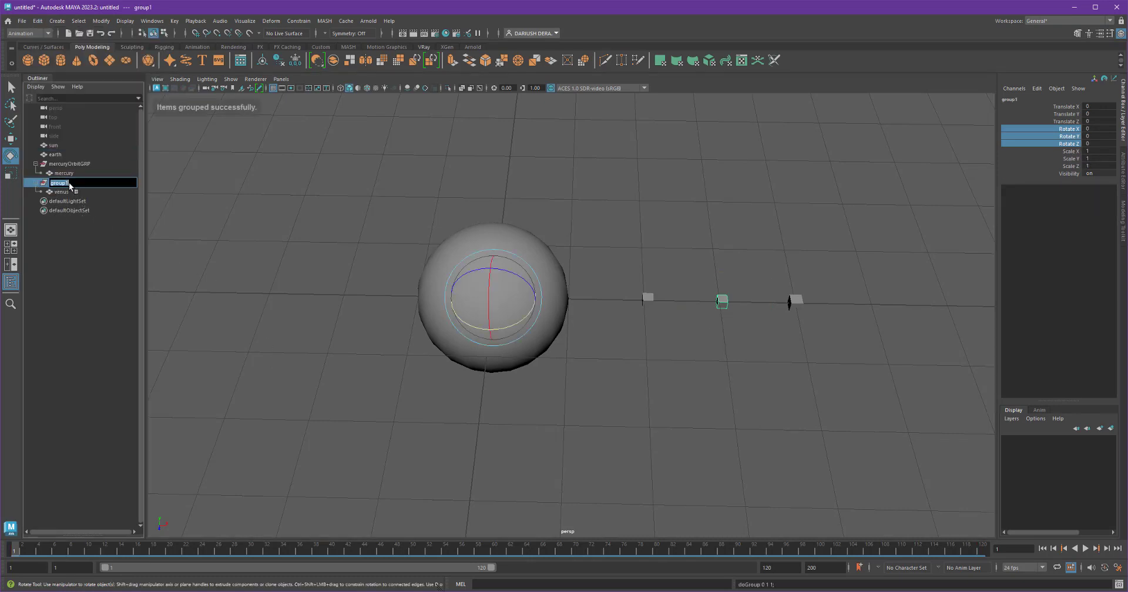
type("v")
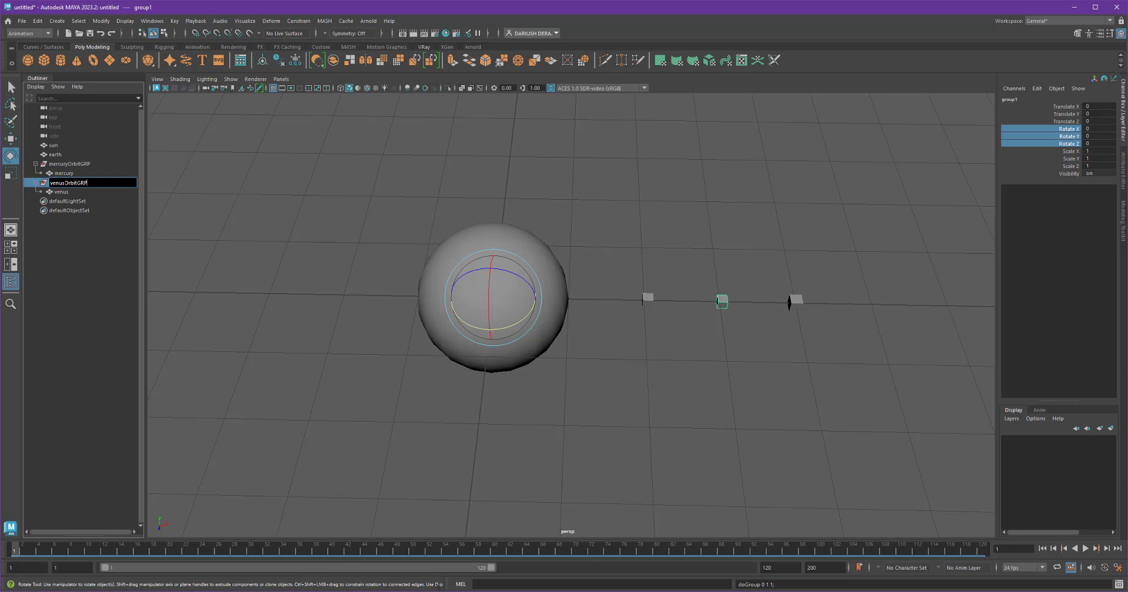
type("enusOrbitGRP")
key("Return")
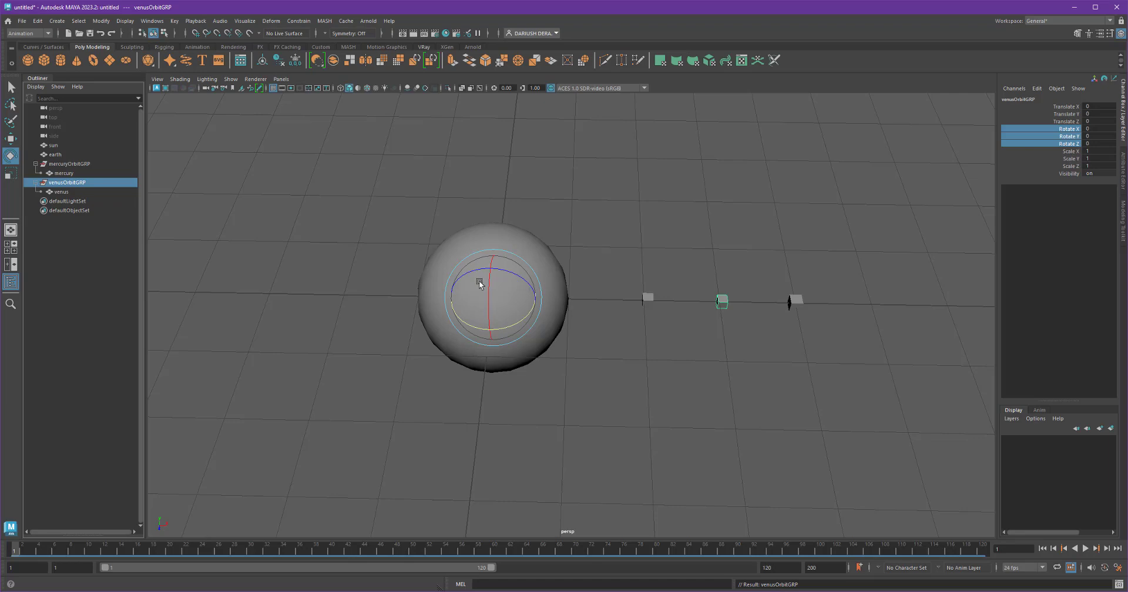
Key the three rotation channels of venusOrbitGRP at 0 on frame 1.
left_click(61, 193)
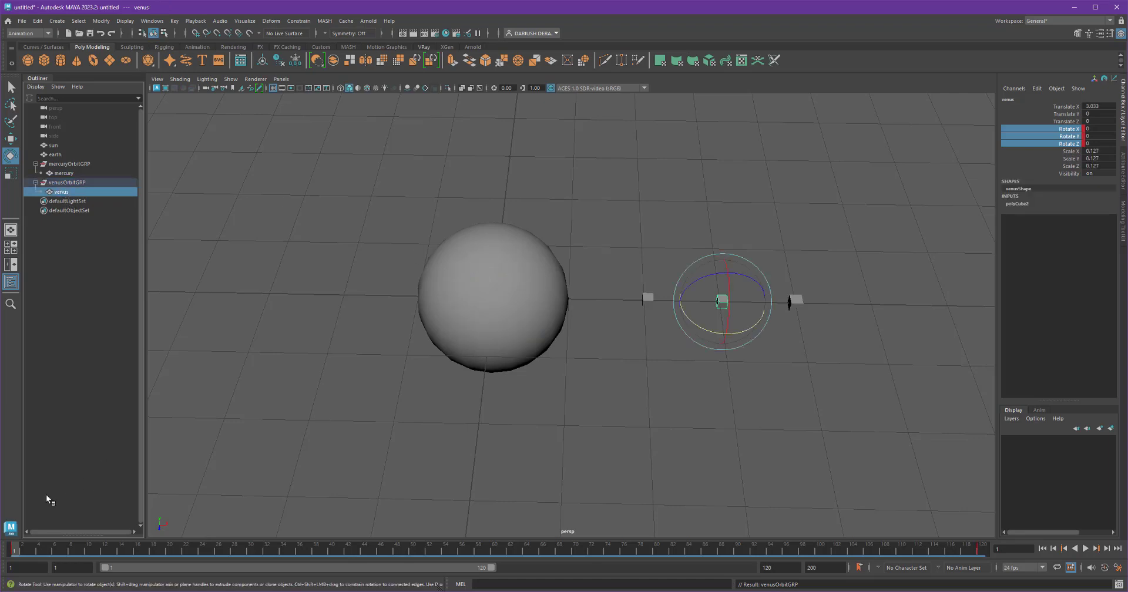
mouse_move(27, 552)
left_mouse_down()
mouse_move(413, 552)
mouse_move(14, 563)
left_mouse_up()
left_click(88, 183)
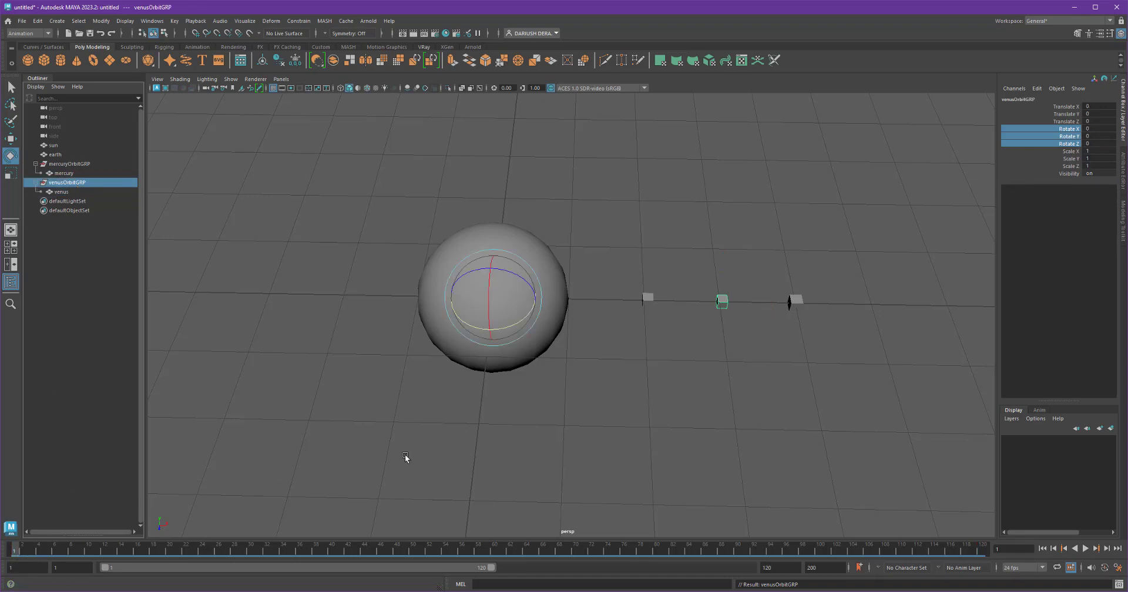
right_click(1034, 133)
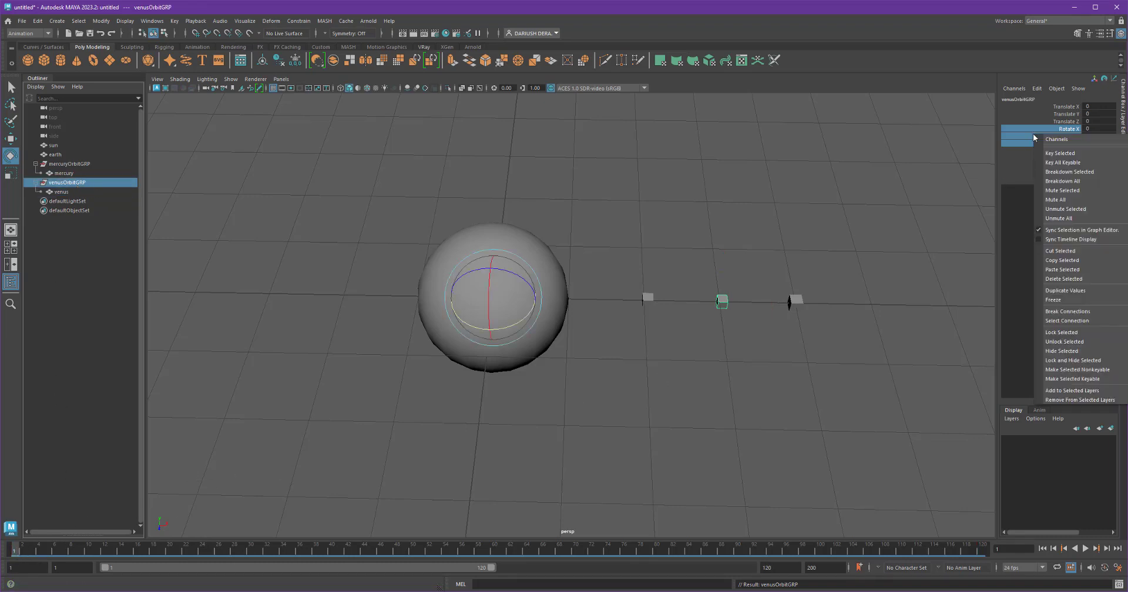
left_click(1064, 153)
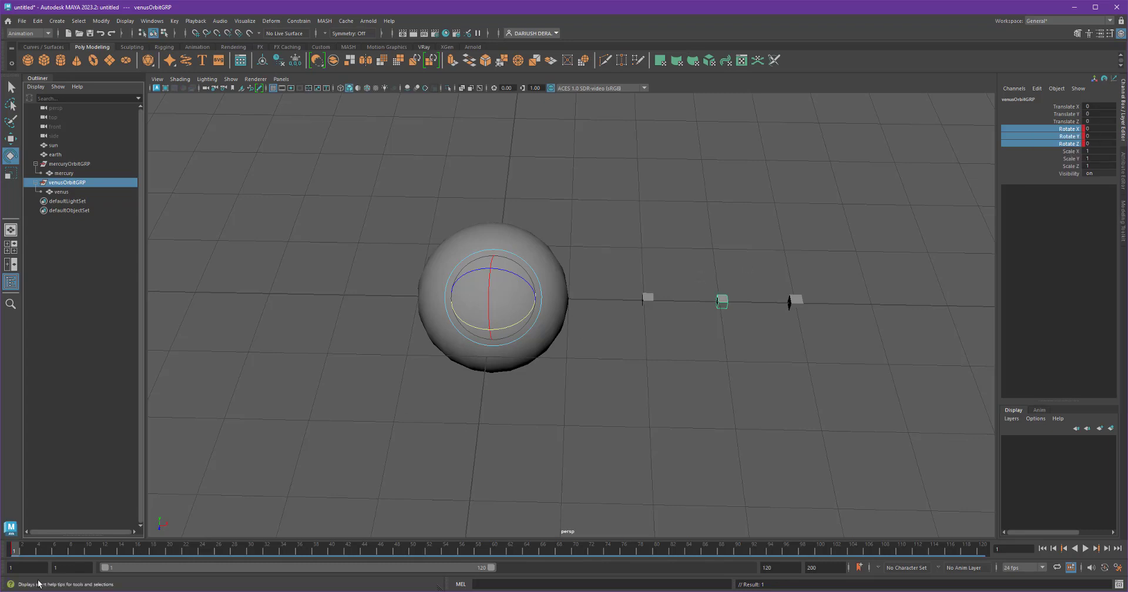
At frame 120, rotate venusOrbitGRP to about 352 degrees in Y and key its rotation channels.
key("alt+v")
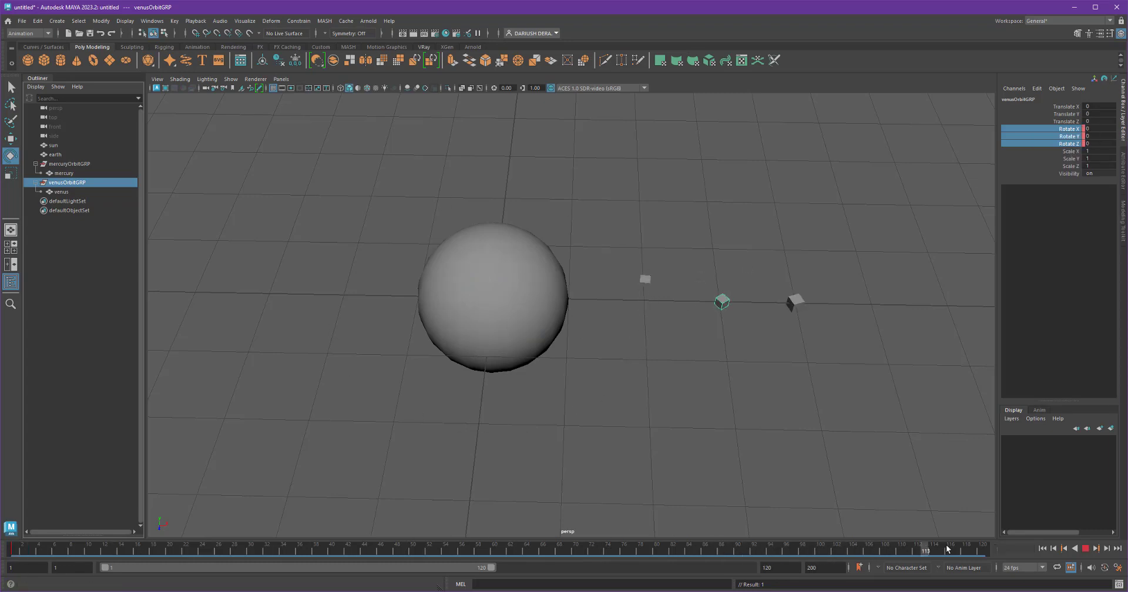
left_click_drag(516, 324, 774, 402)
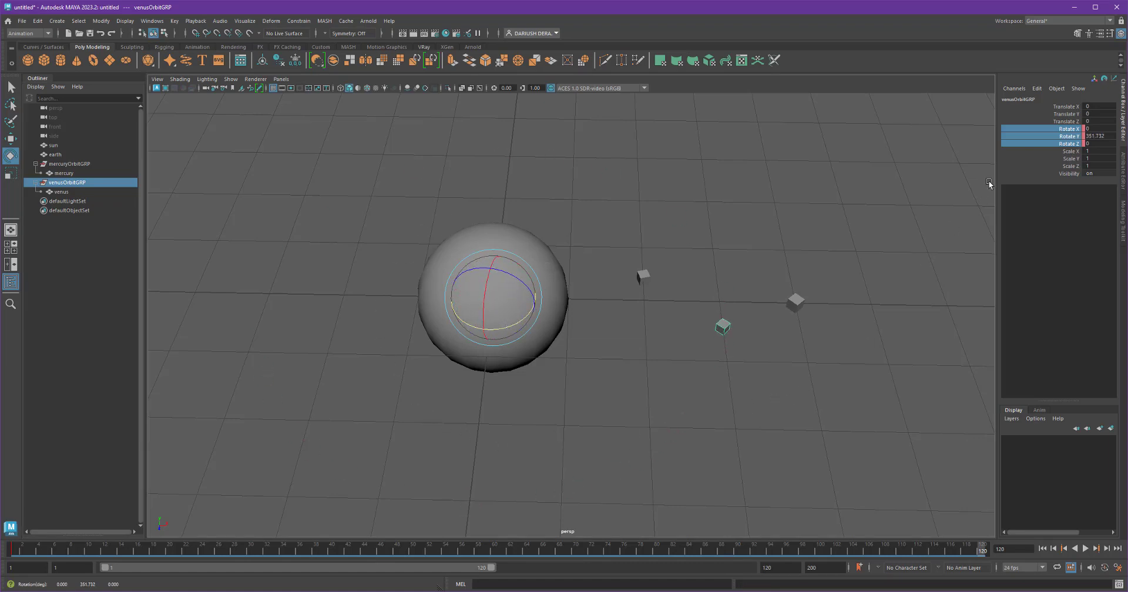
right_click(1041, 137)
left_click(1060, 158)
Play back and scrub the animation to check venus orbiting the sun, and return to frame 1.
key("alt+v")
left_click_drag(94, 552, 888, 555)
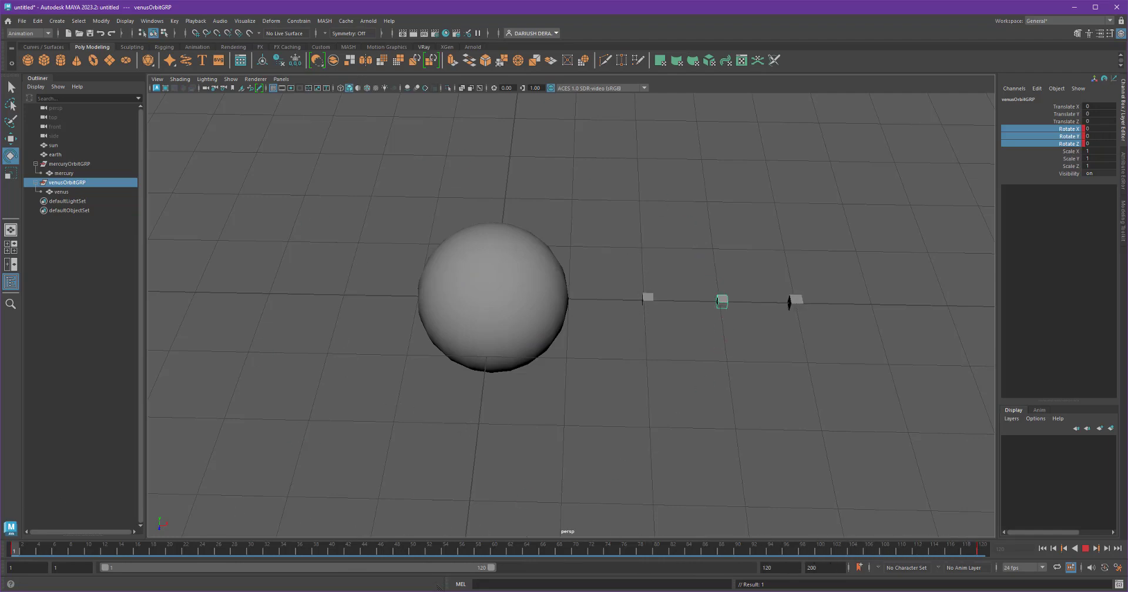
key("alt+shift+v")
Select earth and play back the animation to check its spin, returning to frame 1.
key("e")
left_click(796, 303)
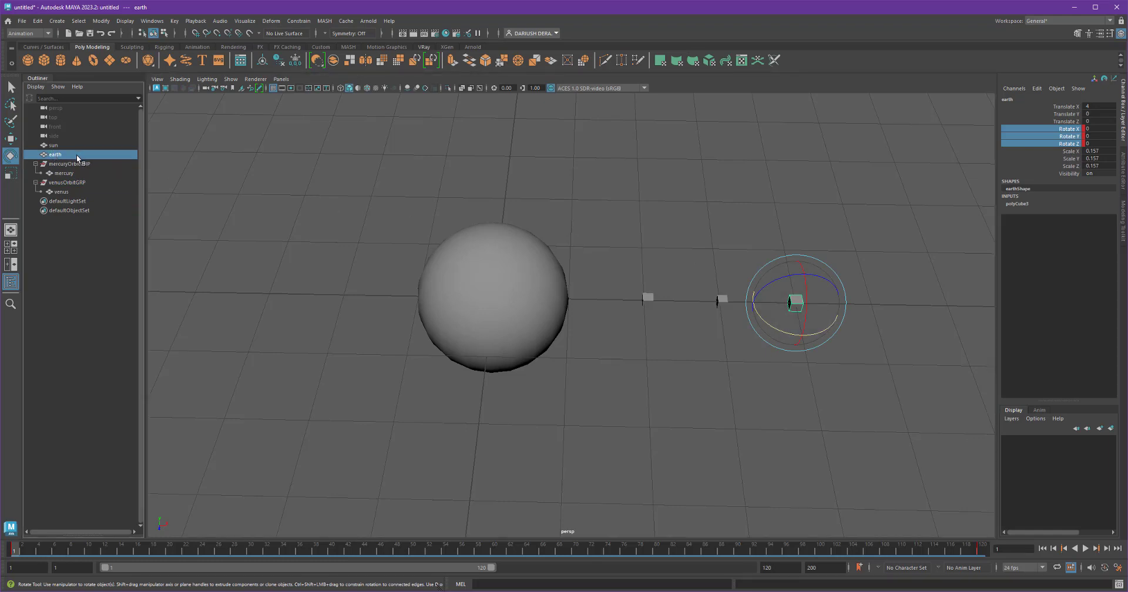
key("alt+v")
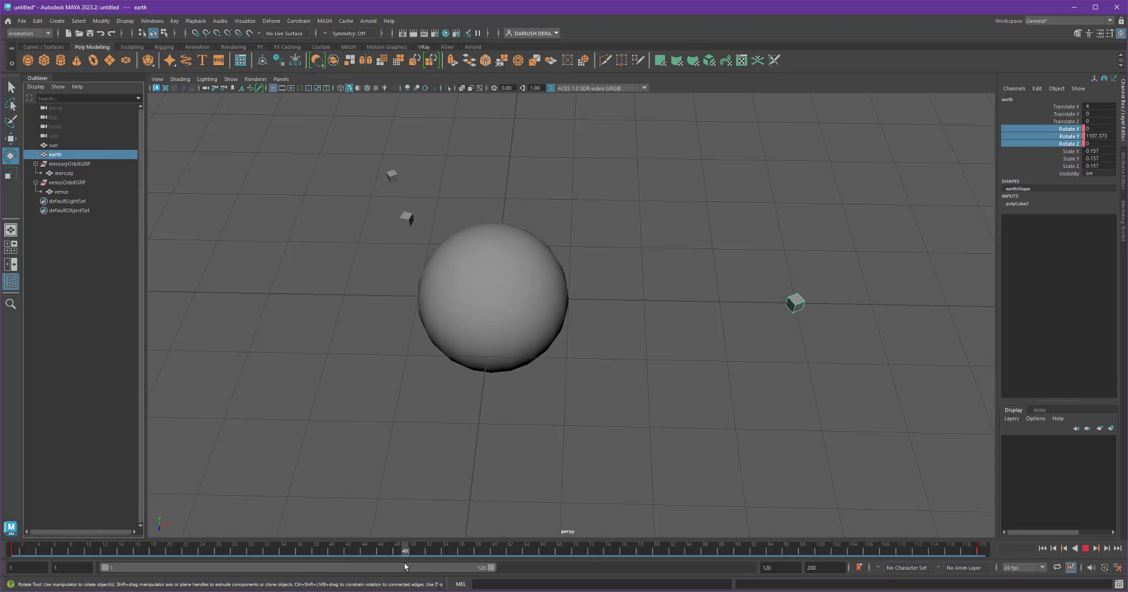
key("alt+shift+v")
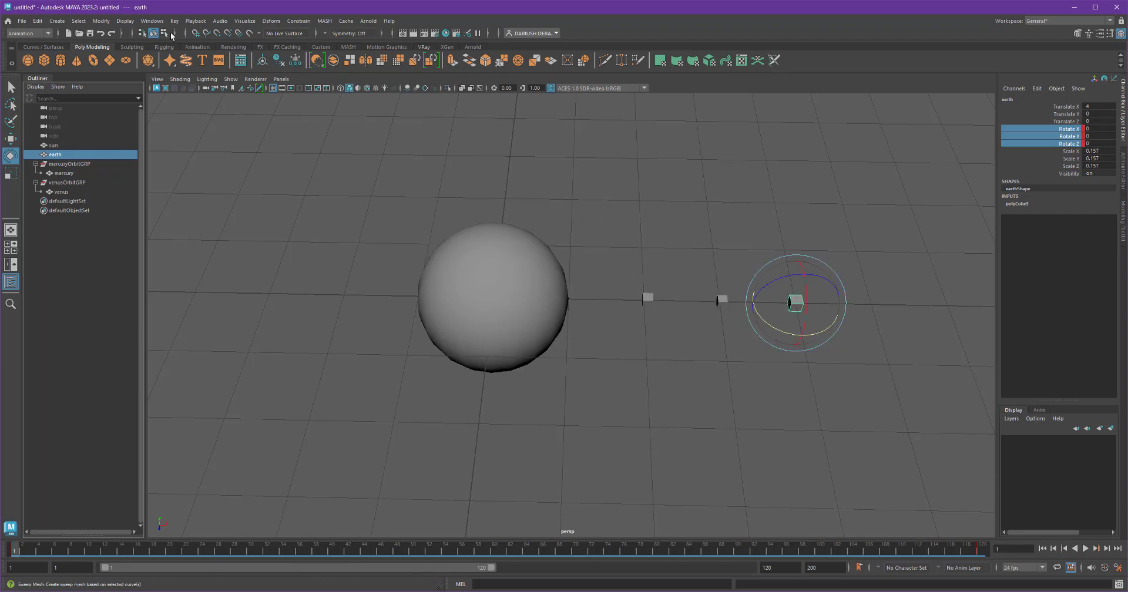
Group earth on its own and name the group earthOrbitGRP.
left_click(38, 20)
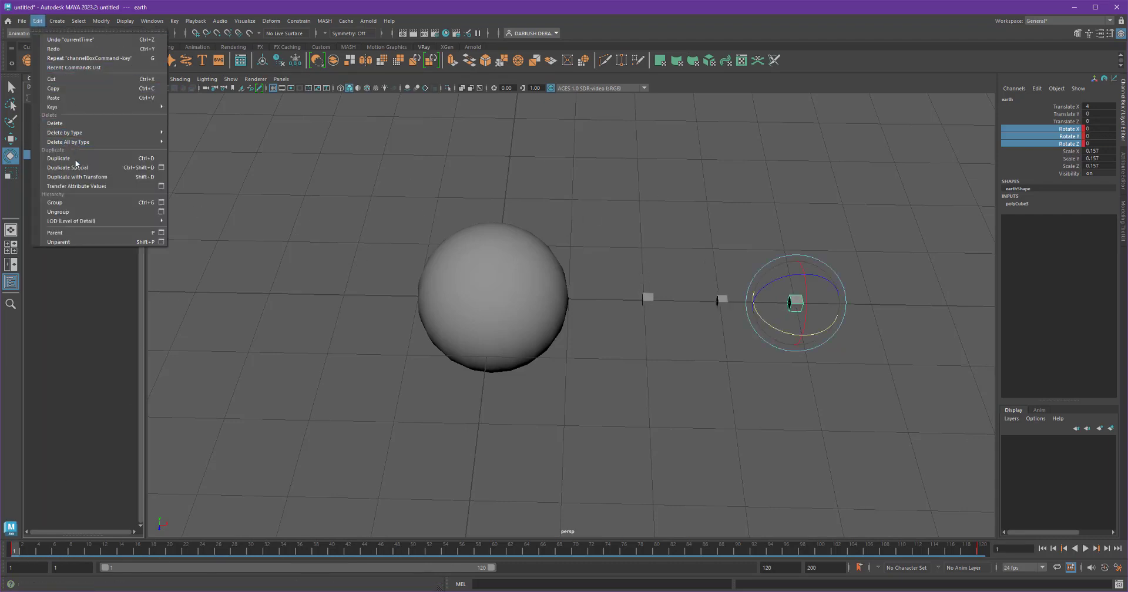
left_click(69, 202)
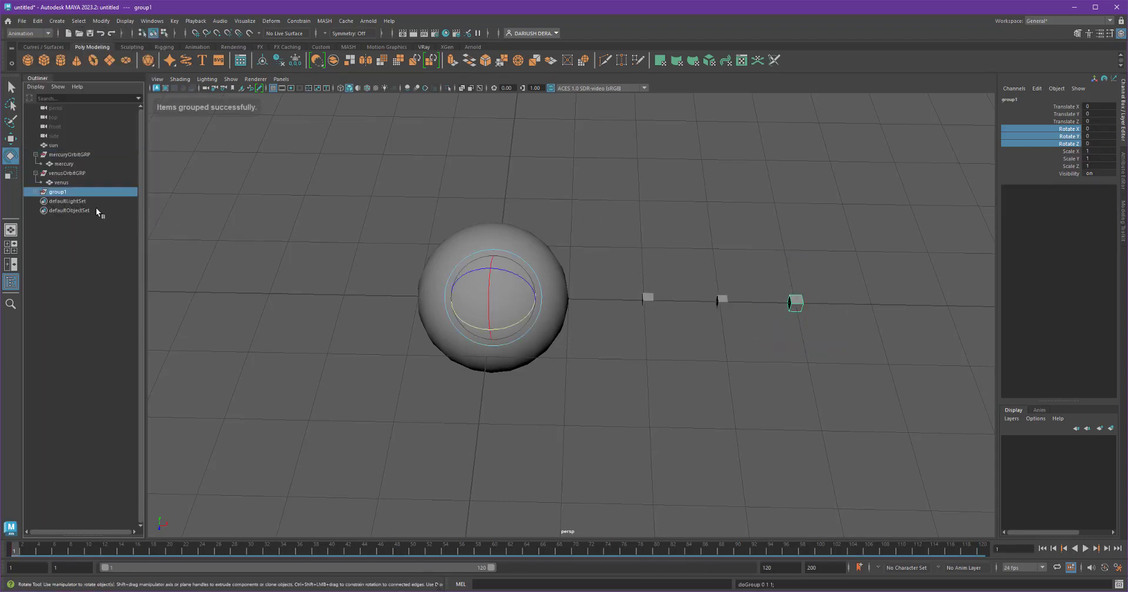
left_click(36, 192)
left_click(68, 202)
double_click(69, 191)
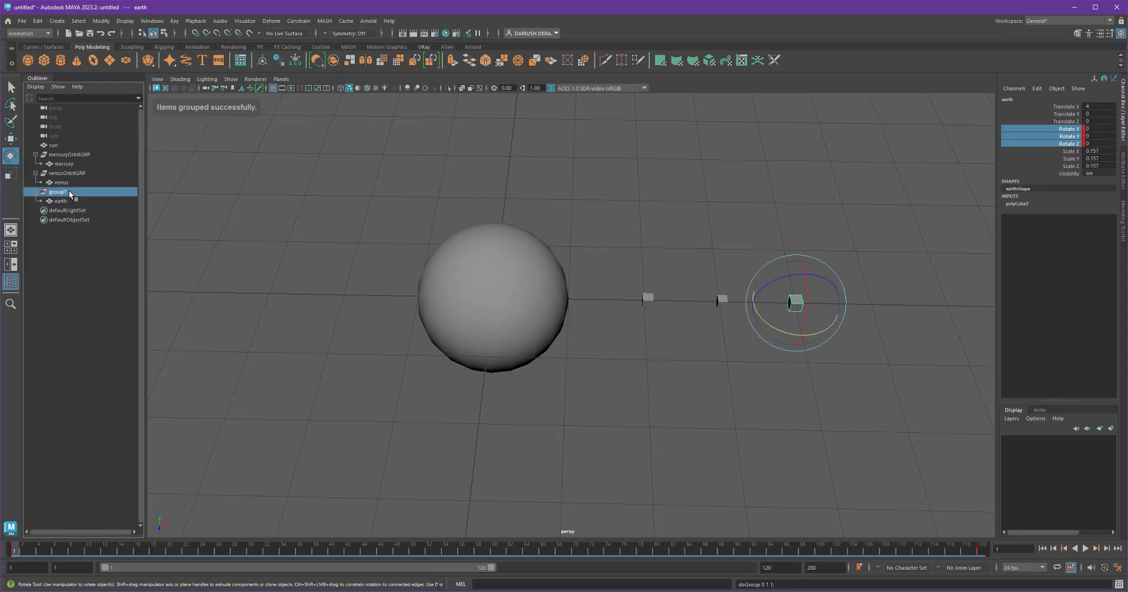
type("earthO")
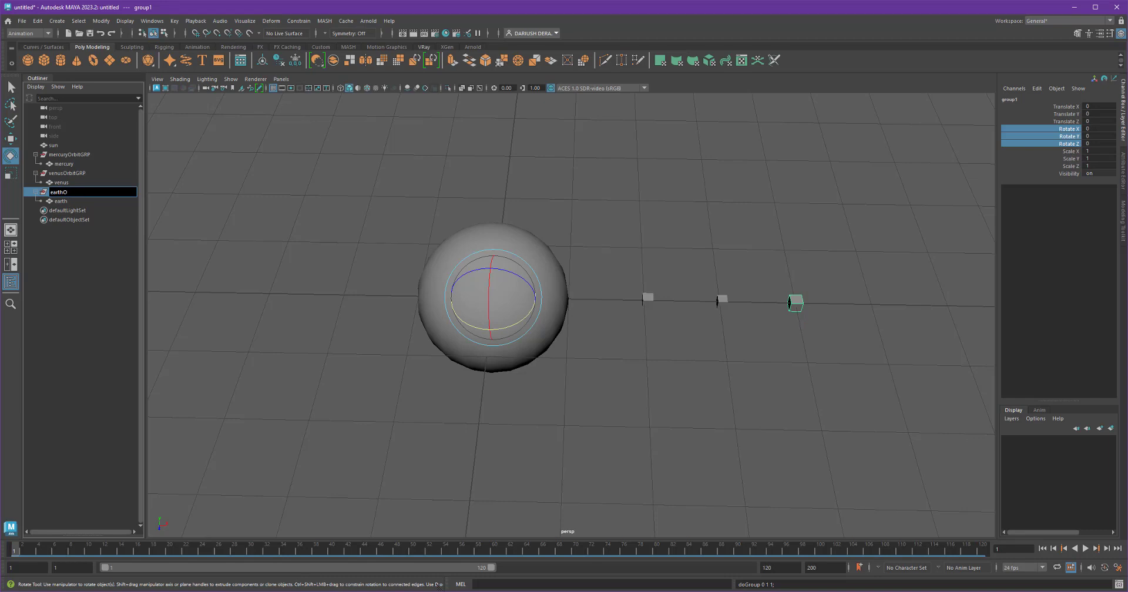
type("rbitGRP")
key("Return")
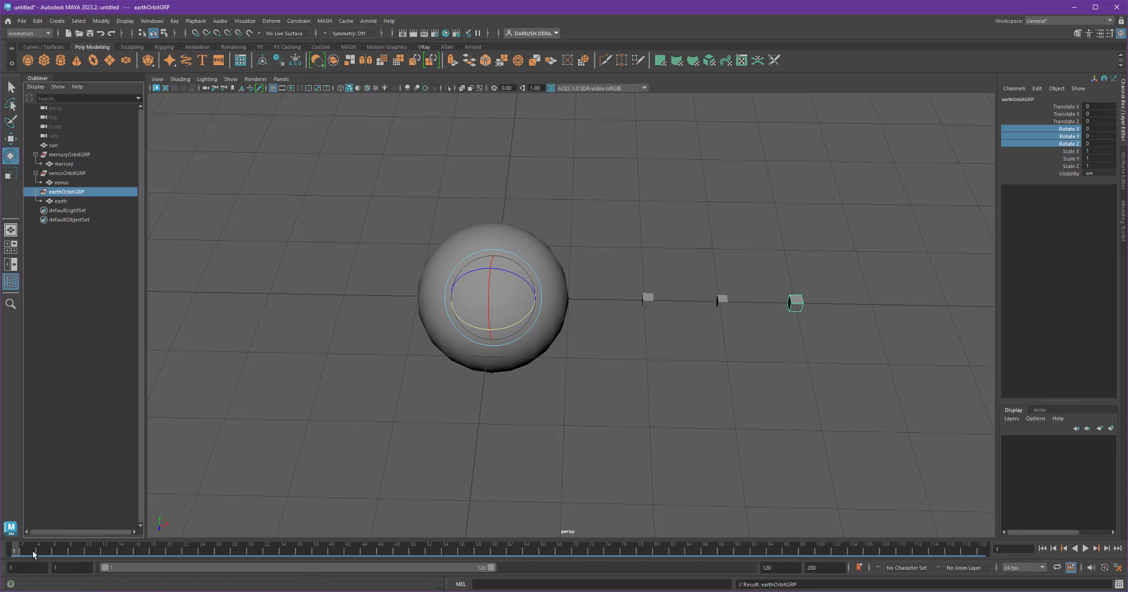
Key the rotation channels of earthOrbitGRP at 0 on frame 1 and at about 371 degrees in Y on frame 120.
right_click(1045, 133)
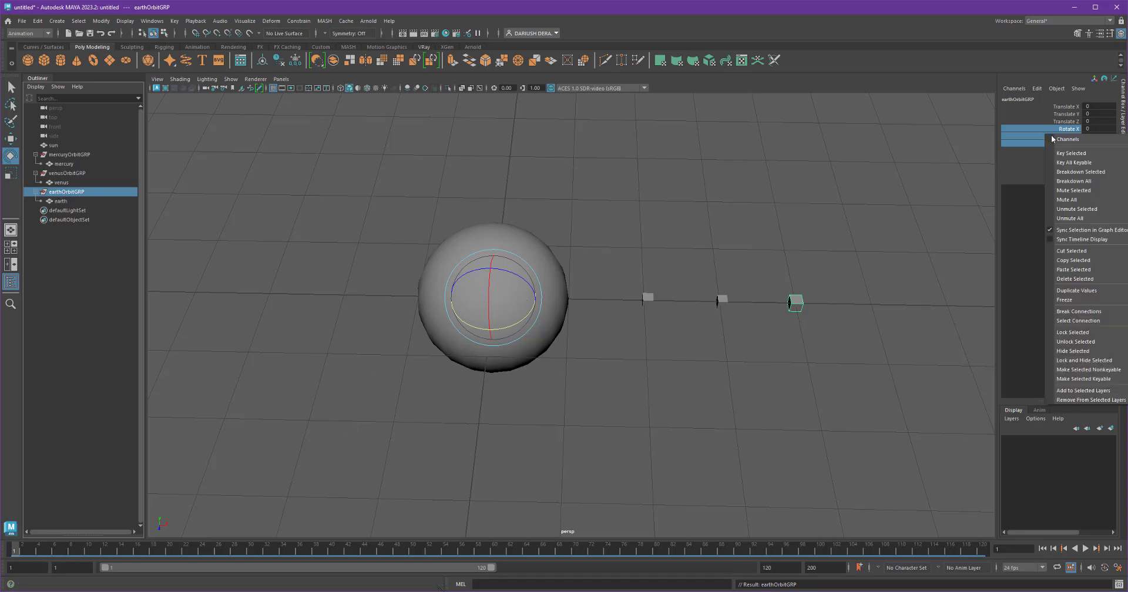
left_click(1066, 153)
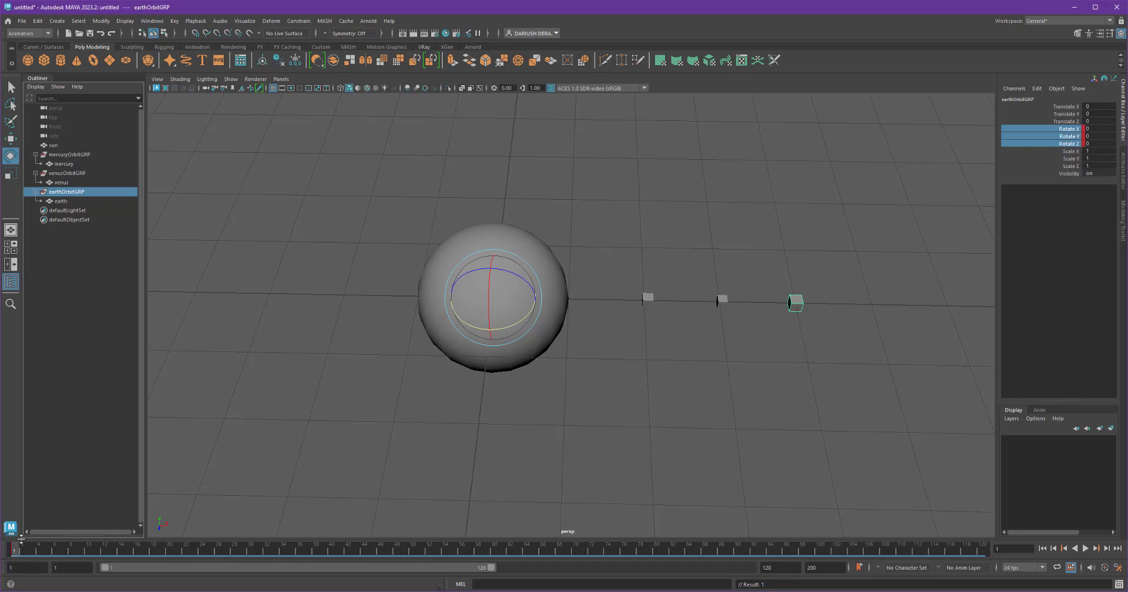
left_click(978, 554)
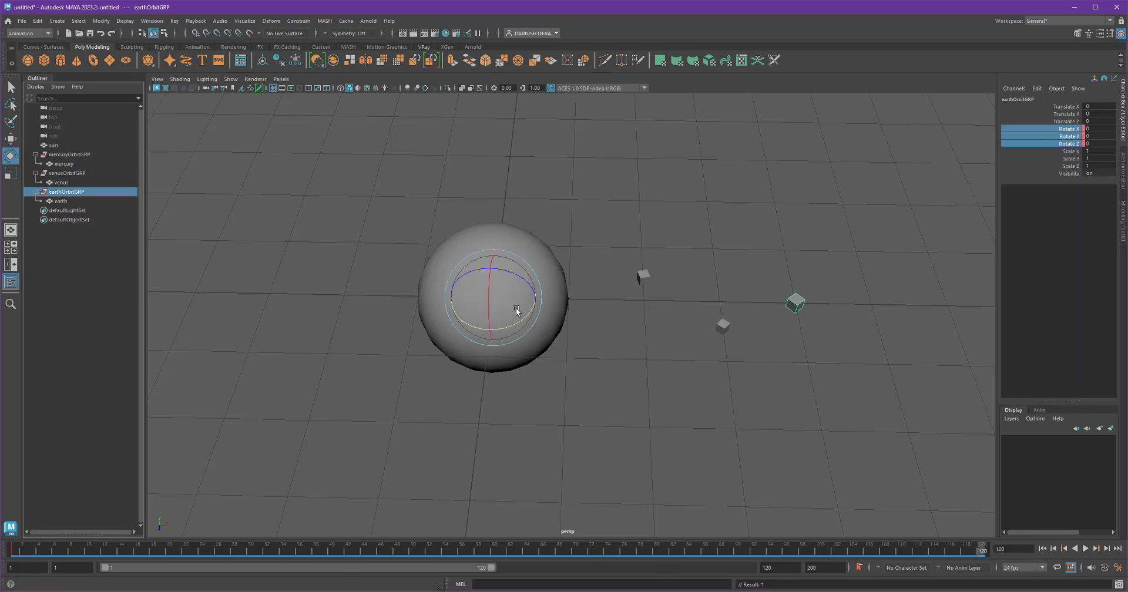
left_click_drag(519, 316, 754, 400)
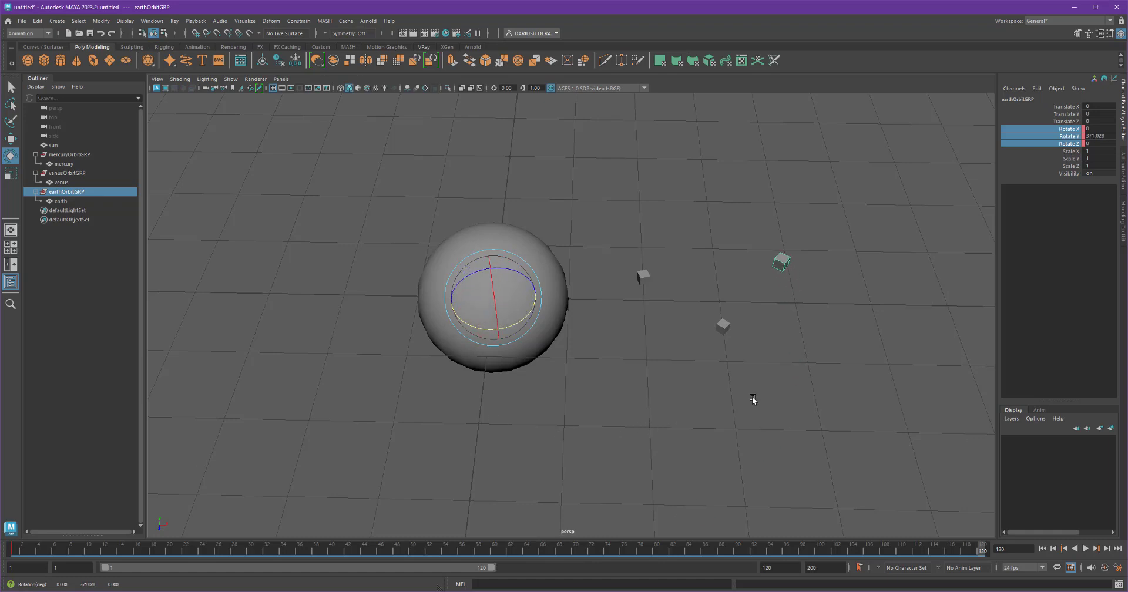
right_click(1037, 139)
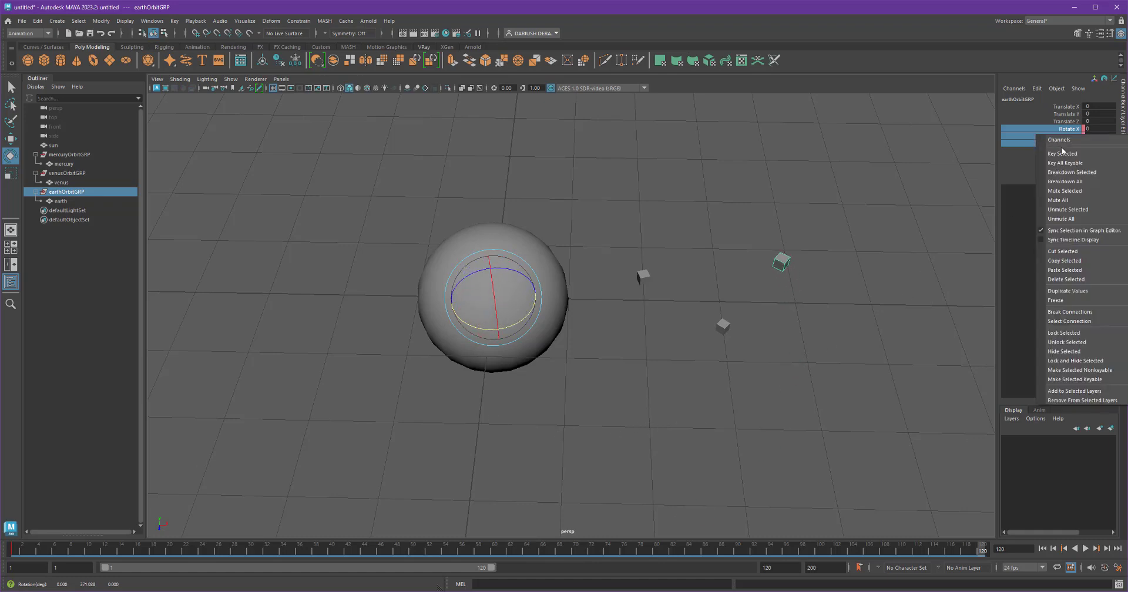
left_click(1062, 153)
Play back the animation to check earth orbiting the sun, and return to frame 1.
left_click(1085, 548)
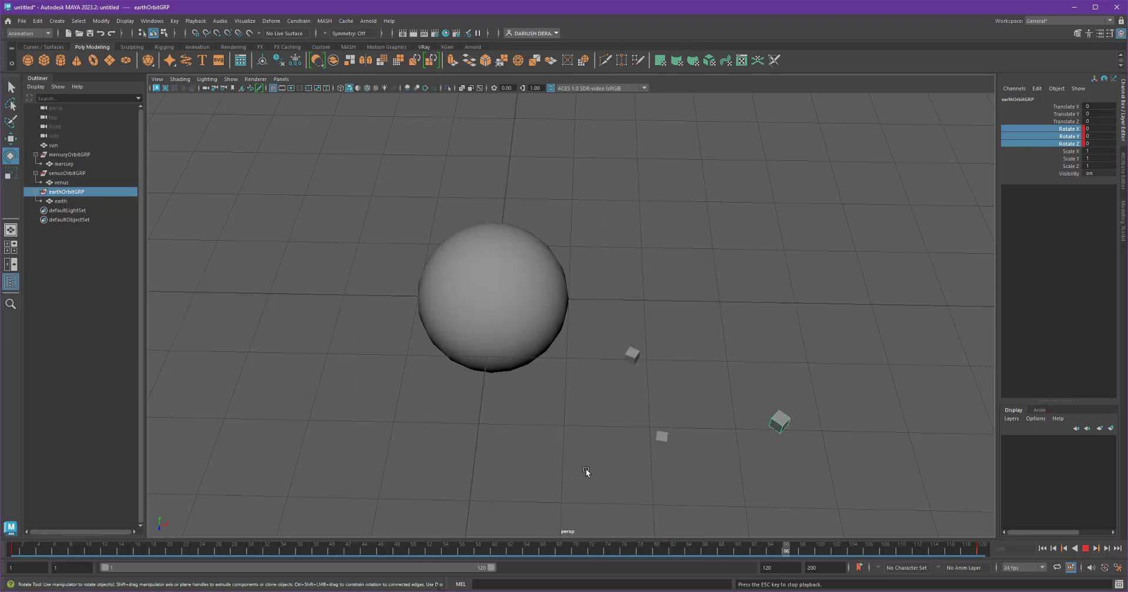
left_click(1086, 548)
left_click(1042, 548)
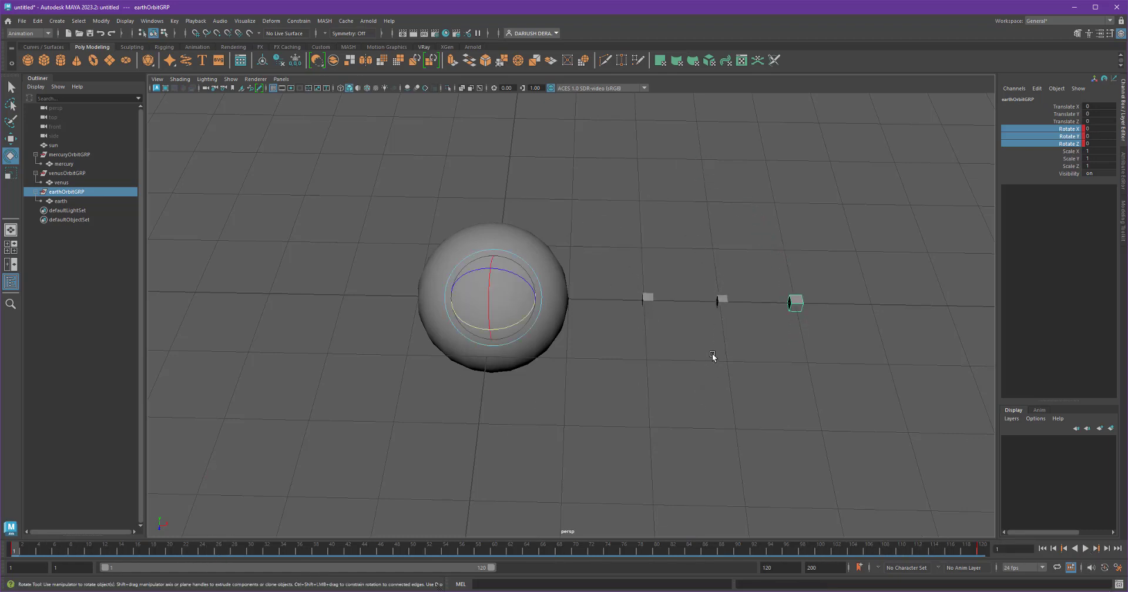
Create a polygon cube scaled uniformly to 0.11 and place it between venus and earth at about 3.685 in X.
left_click(782, 345)
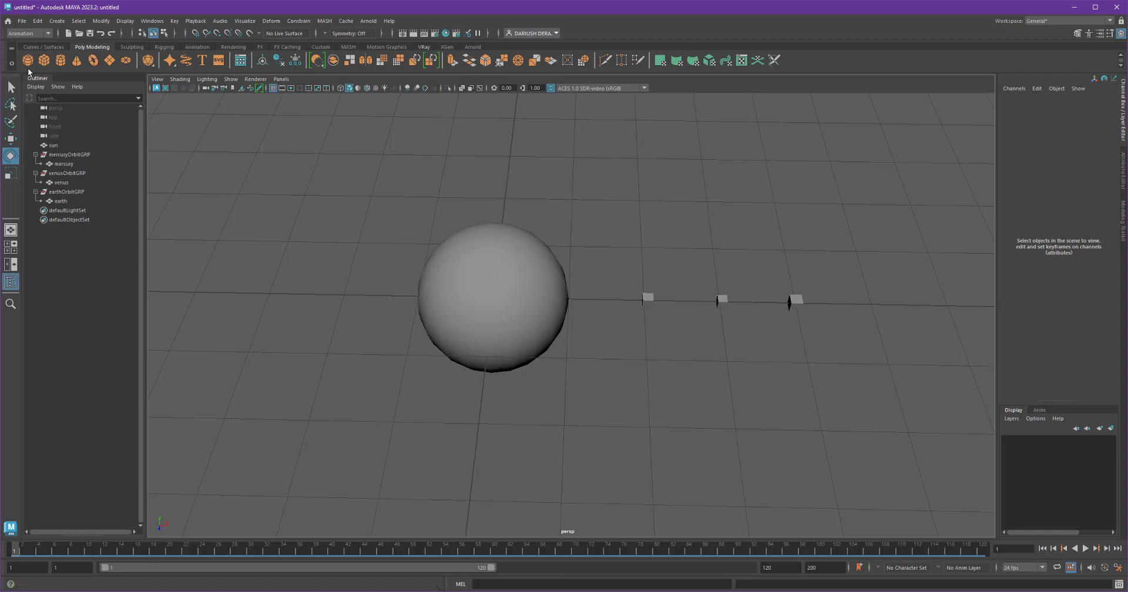
left_click(46, 61)
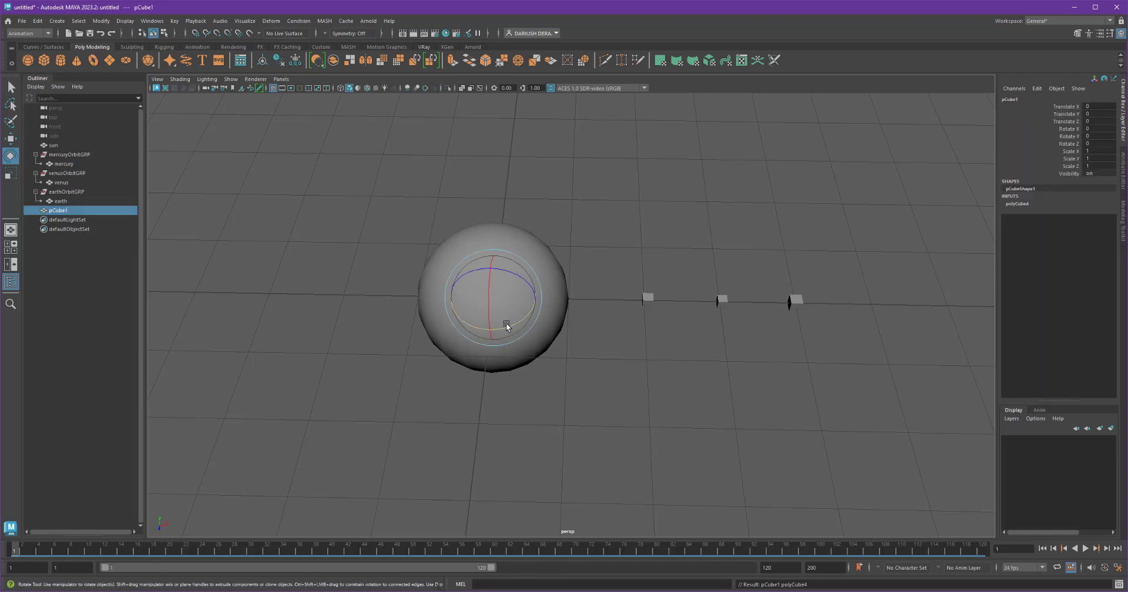
key("w")
left_click_drag(559, 302, 722, 320)
key("r")
middle_click_drag(723, 319, 529, 318, "alt")
right_click_drag(528, 318, 896, 350, "alt")
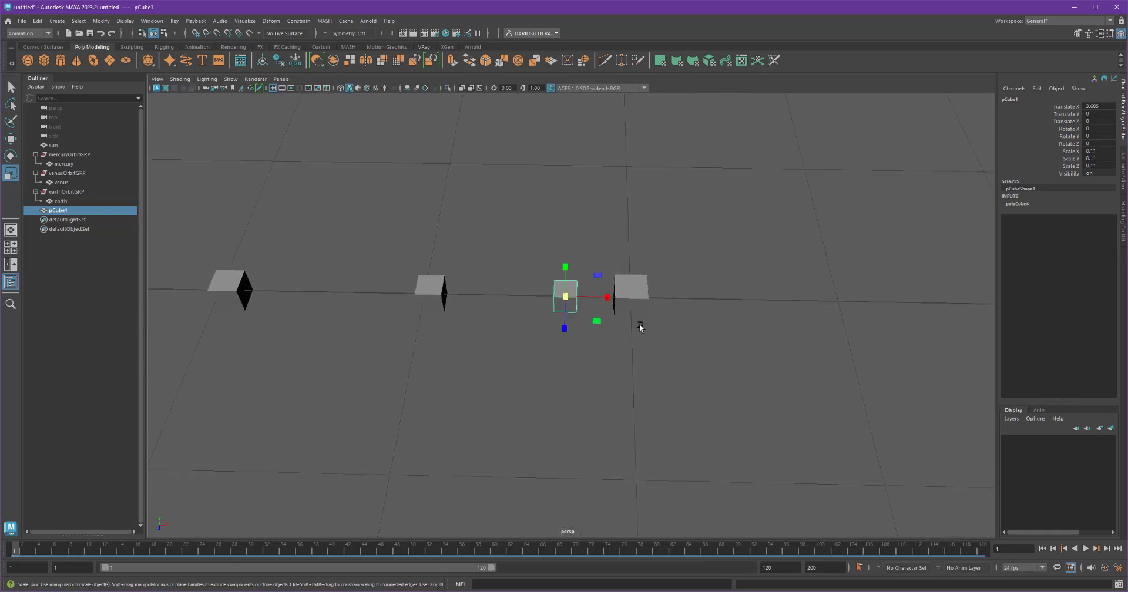
Move the new small cube closer to earth, to about 3.764 in X, and scale it uniformly to 0.07.
key("w")
left_click_drag(611, 296, 741, 301)
key("ctrl+z")
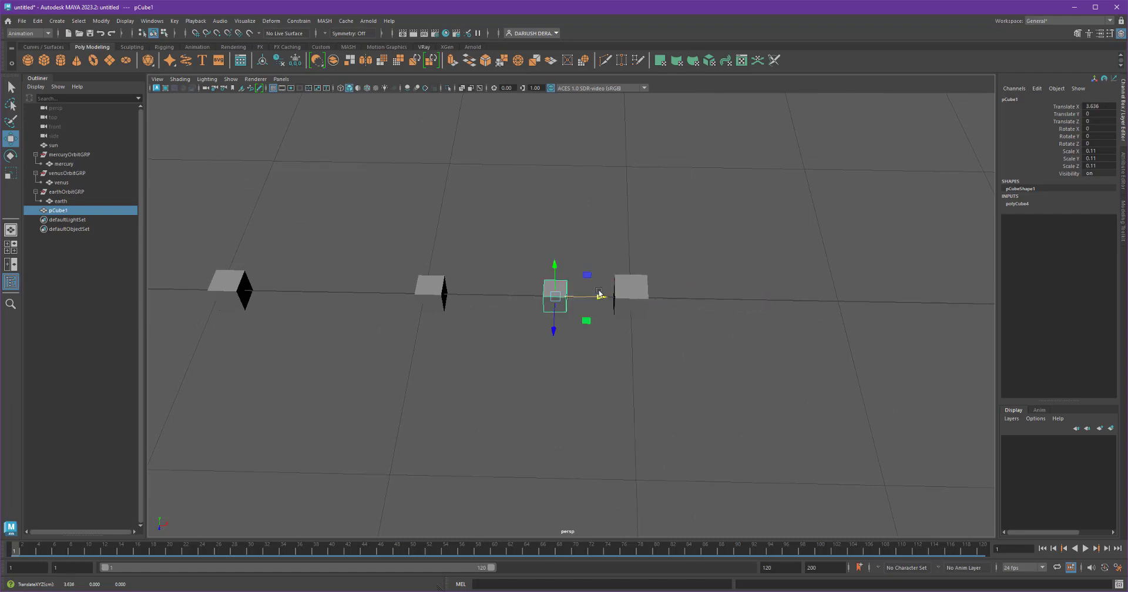
left_click_drag(601, 296, 662, 350)
key("r")
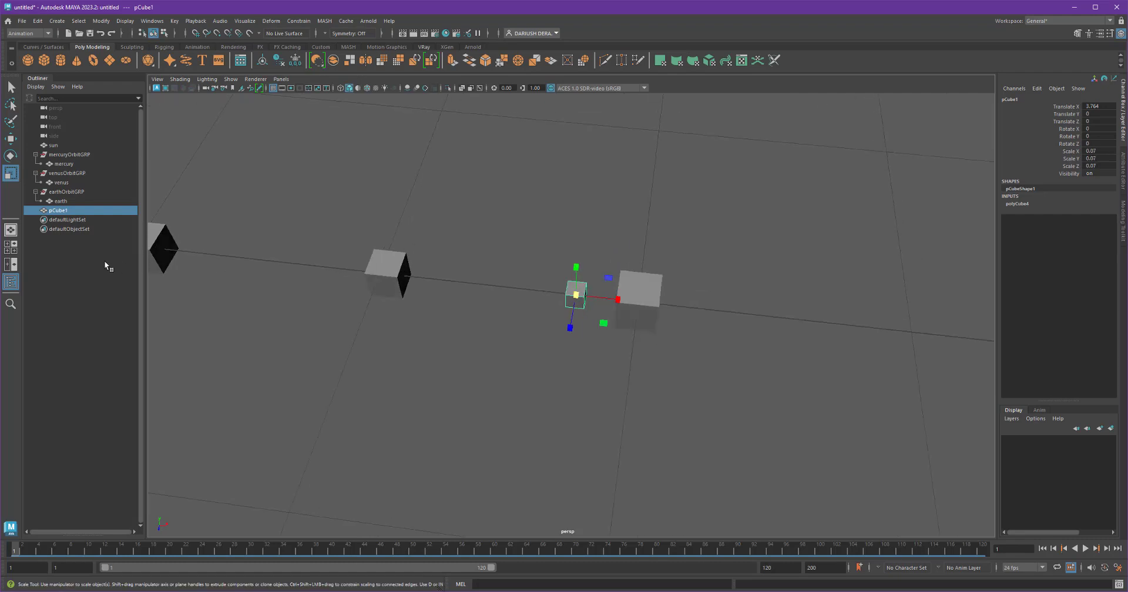
Rename the small cube beside earth as moon.
double_click(69, 210)
type("m")
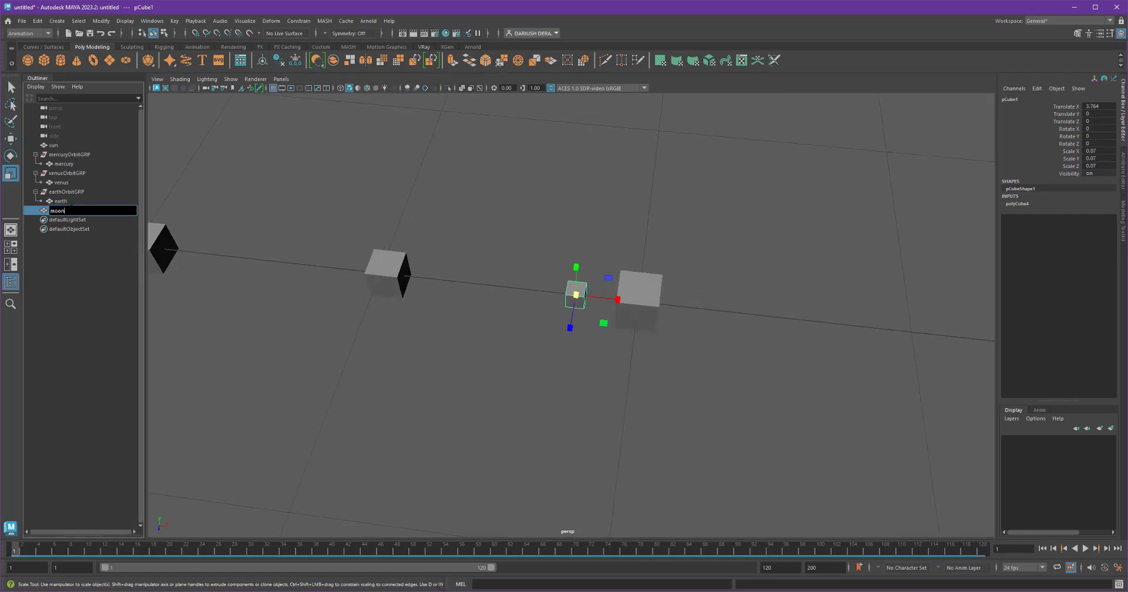
type("oon")
key("Return")
Key the three rotation channels of moon at 0 on frame 1.
left_click_drag(511, 372, 234, 461, "alt")
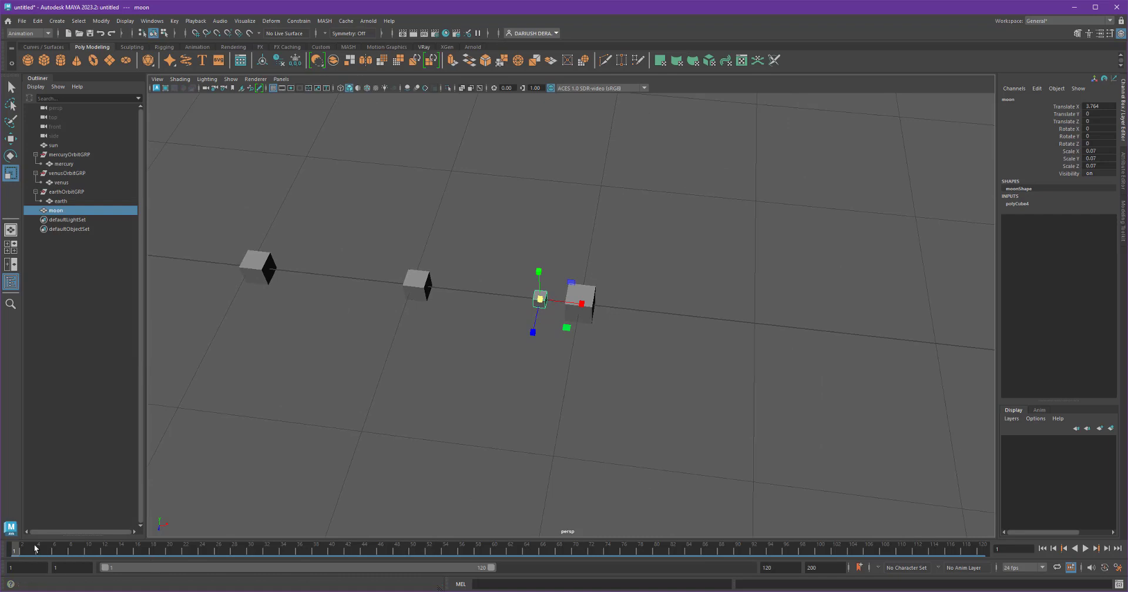
left_click_drag(1068, 128, 1069, 147)
right_click(1052, 135)
left_click(1080, 153)
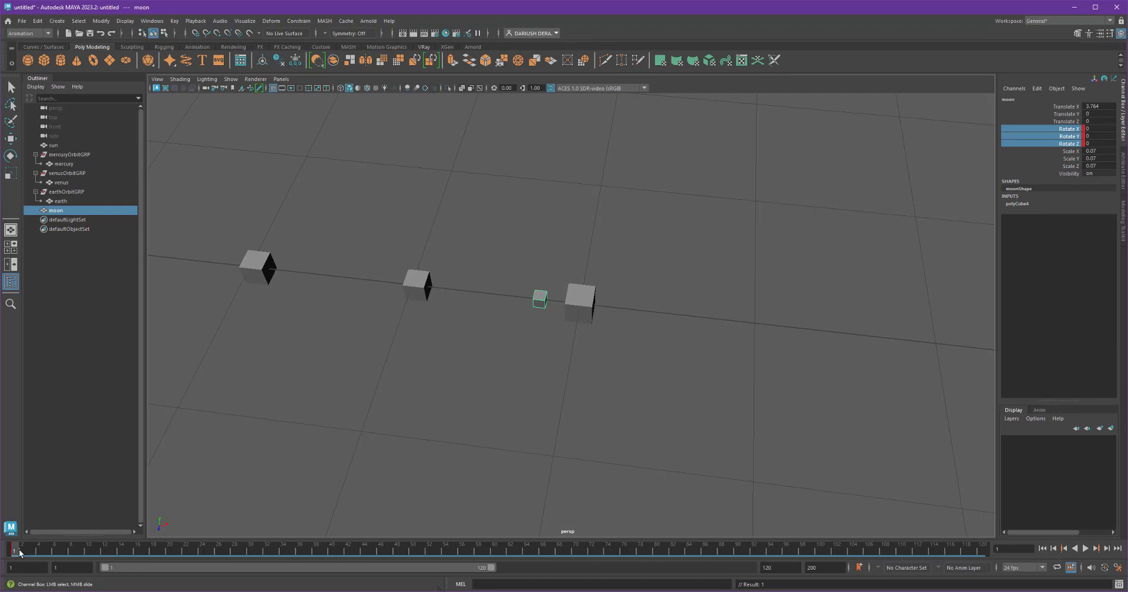
At frame 120, rotate moon to about 2755 degrees in Y and key its rotation channels.
left_click_drag(19, 553, 982, 549)
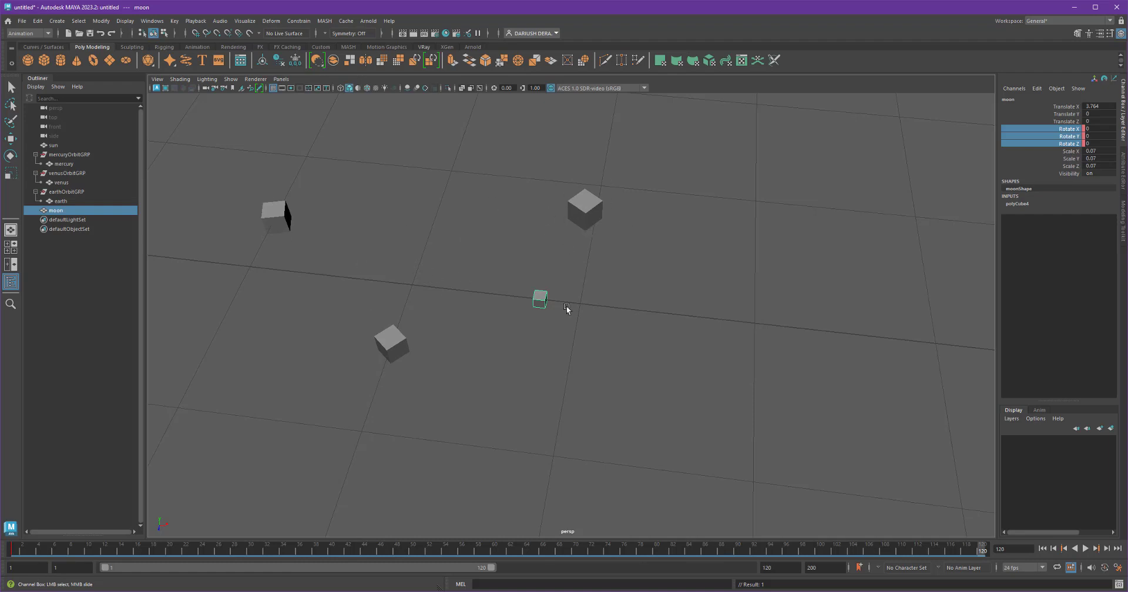
key("alt+v")
key("e")
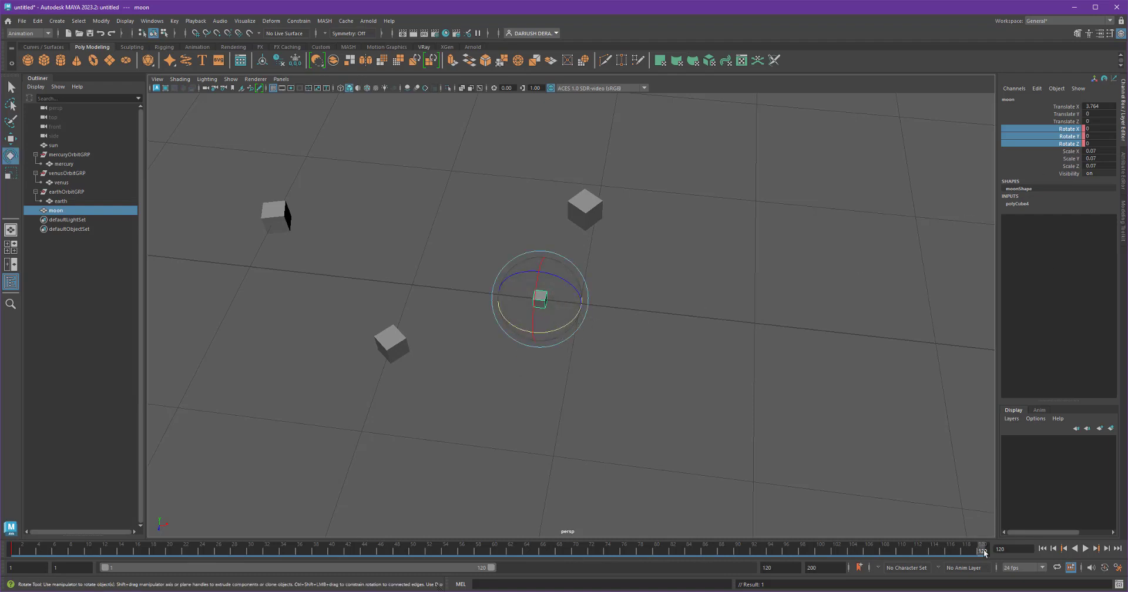
left_click_drag(568, 324, 511, 370)
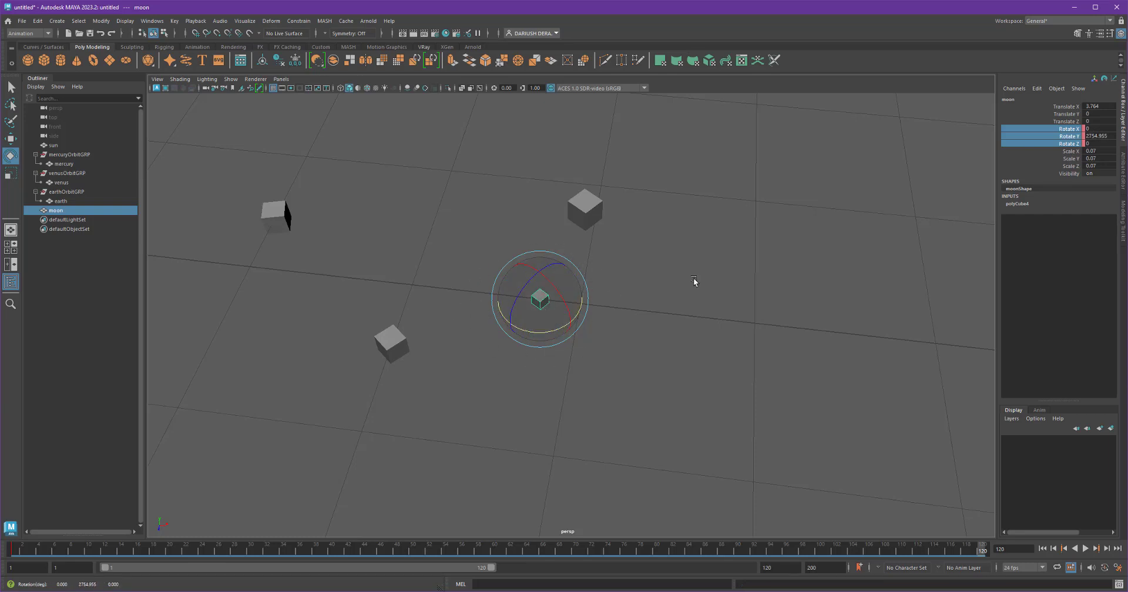
right_click(1041, 138)
left_click(1054, 151)
Play back the animation to check the moon's spin, and return to frame 1.
key("alt+v")
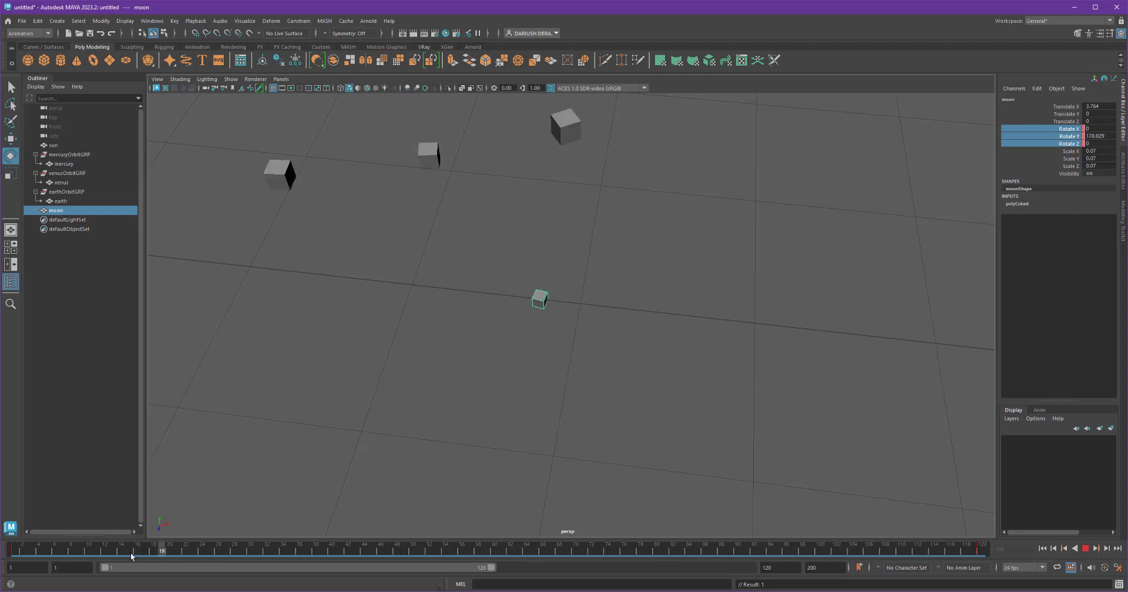
key("alt+v")
key("alt+shift+v")
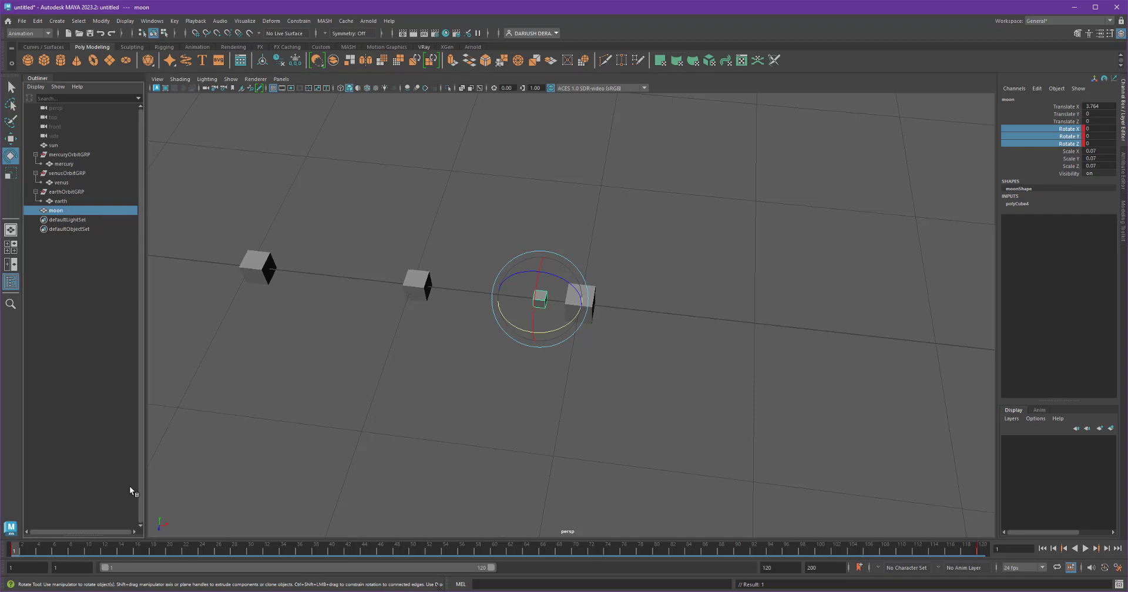
left_click_drag(44, 552, 18, 552)
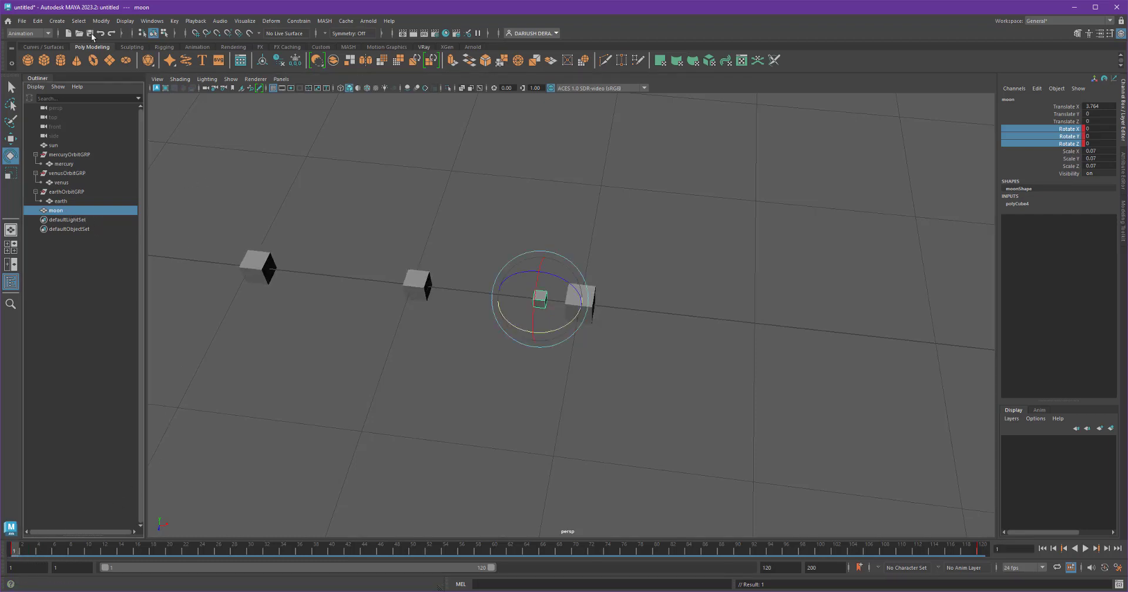
Group moon on its own and name the group moonOrbitGRP.
left_click(38, 20)
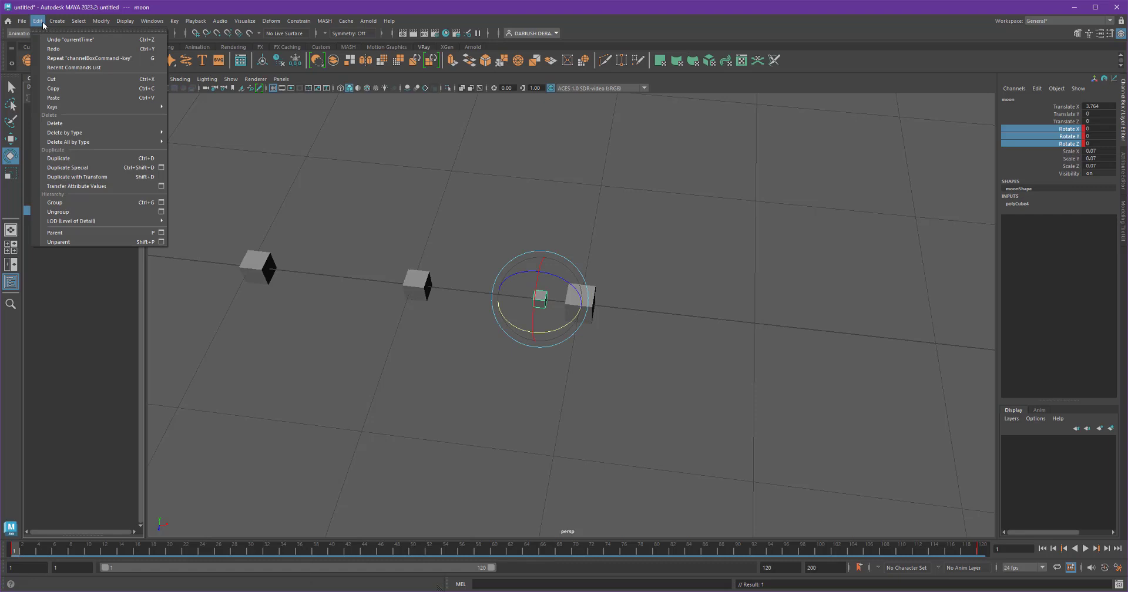
left_click(68, 202)
left_click(37, 211)
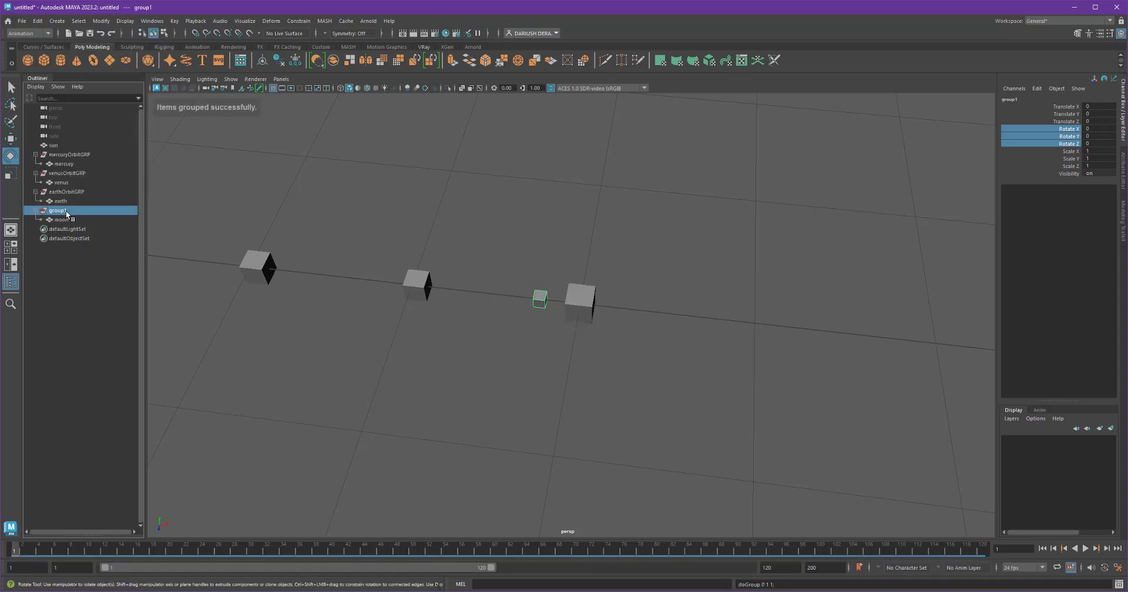
double_click(59, 210)
type("moon")
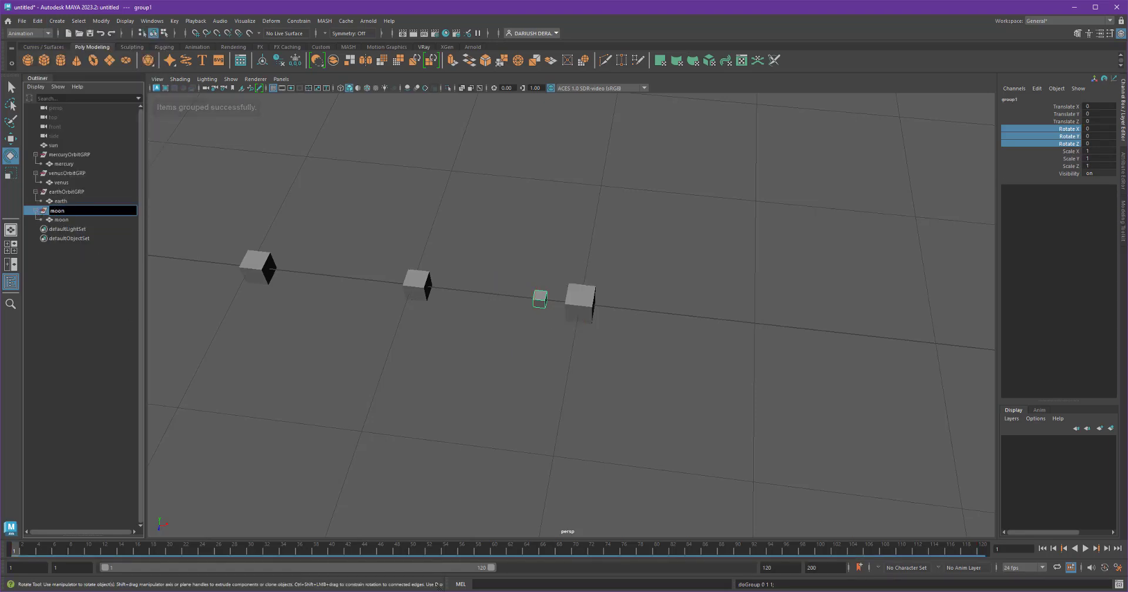
type("OrbitGRP")
key("Return")
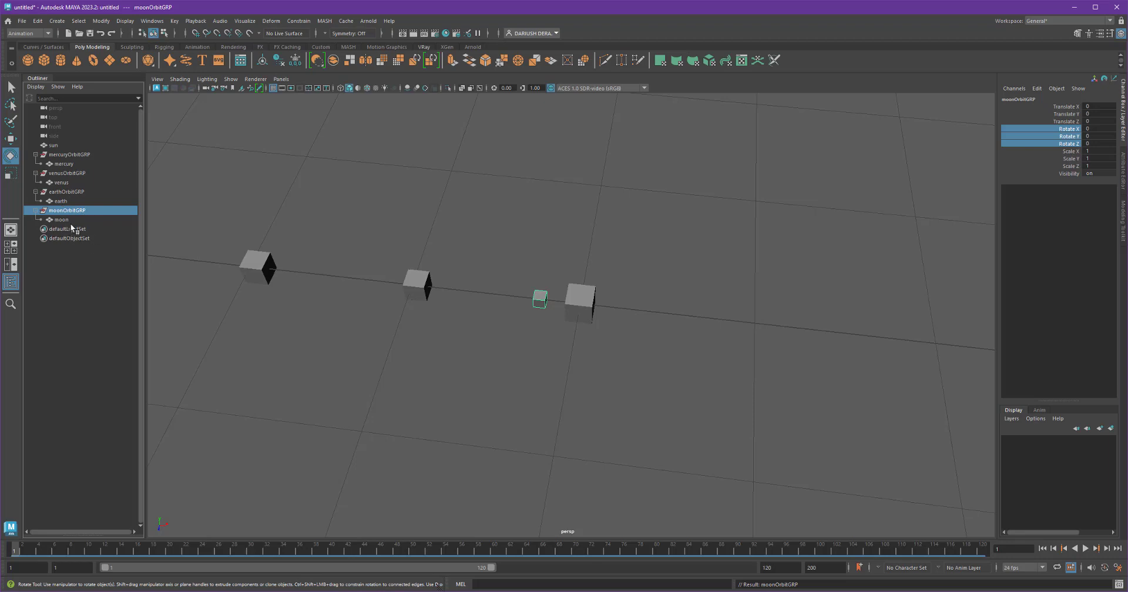
Move the pivot of moonOrbitGRP along X from the sun's center to the center of earth.
left_click(69, 221)
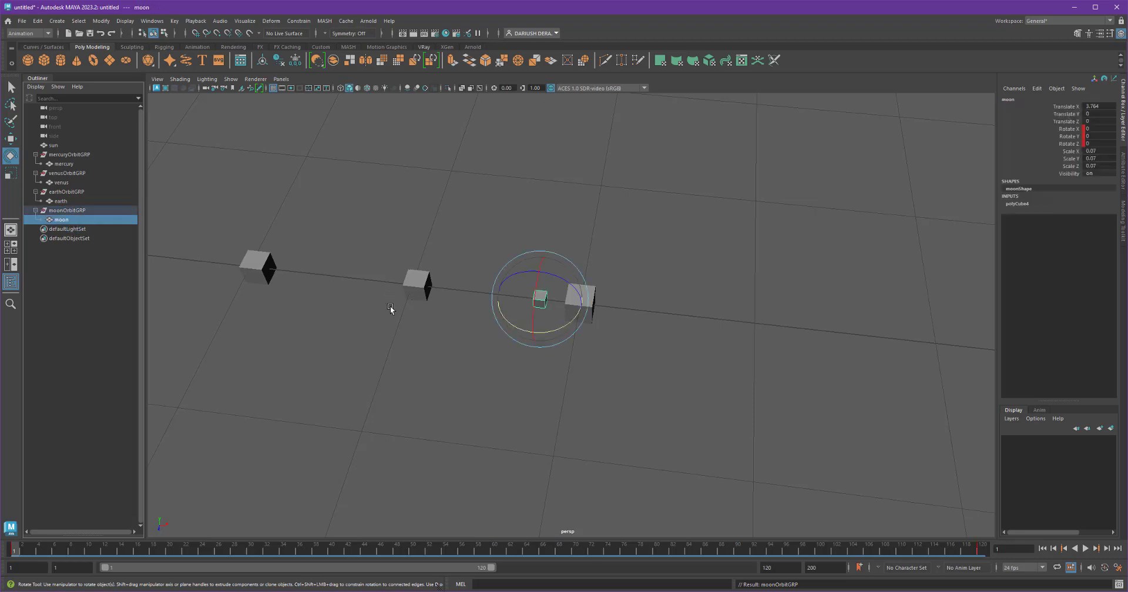
middle_click_drag(414, 376, 546, 406, "alt")
right_click_drag(546, 405, 398, 403, "alt")
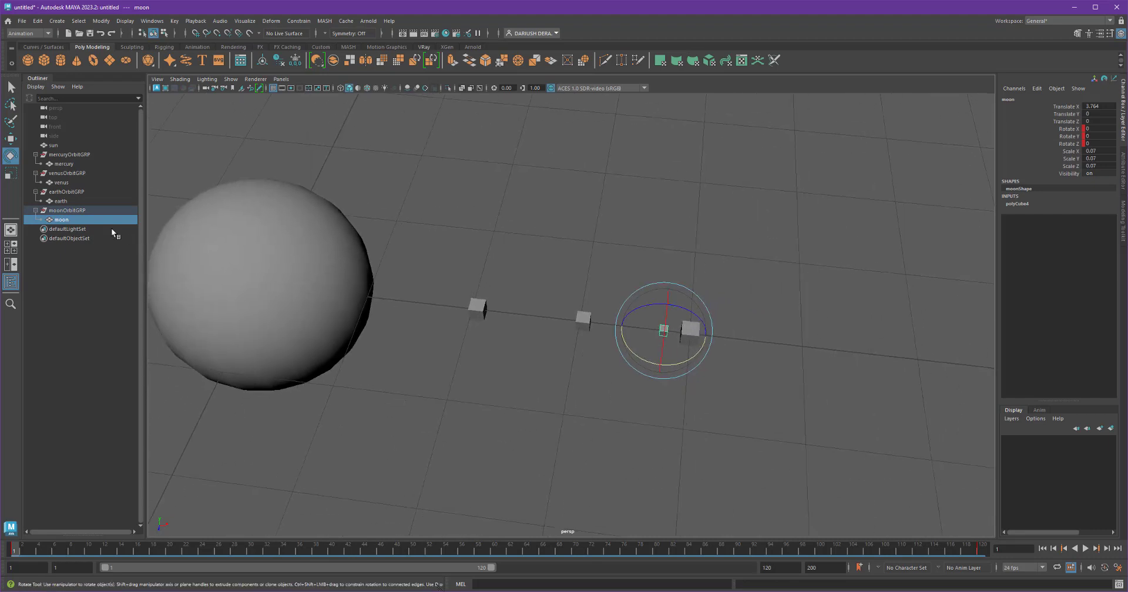
left_click(86, 211)
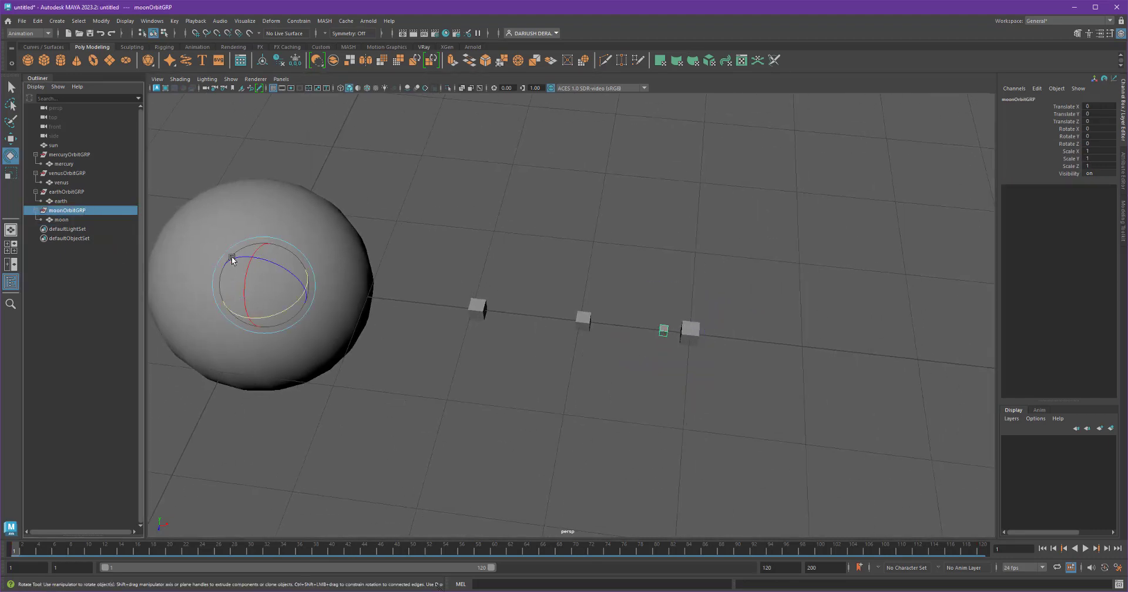
left_click_drag(226, 289, 664, 297, "alt")
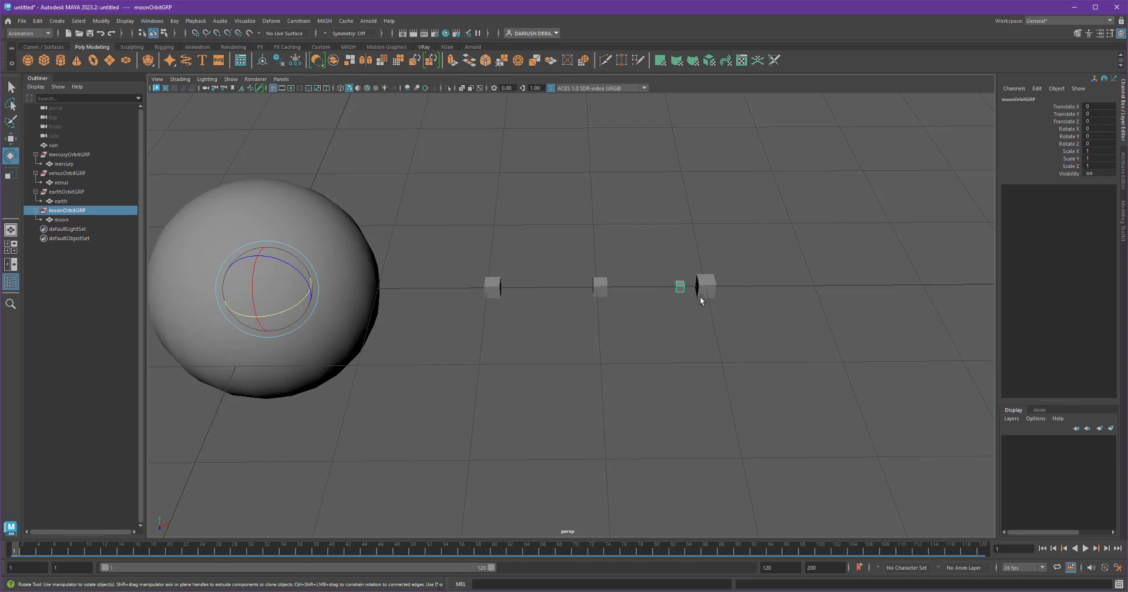
middle_click_drag(694, 390, 703, 378, "alt")
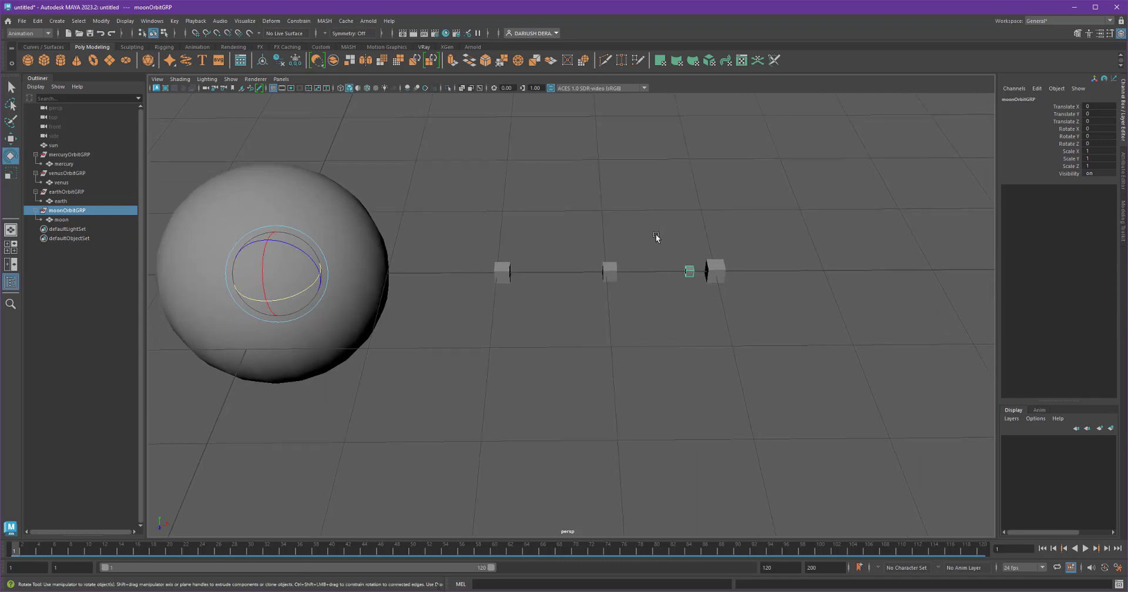
left_click(11, 139)
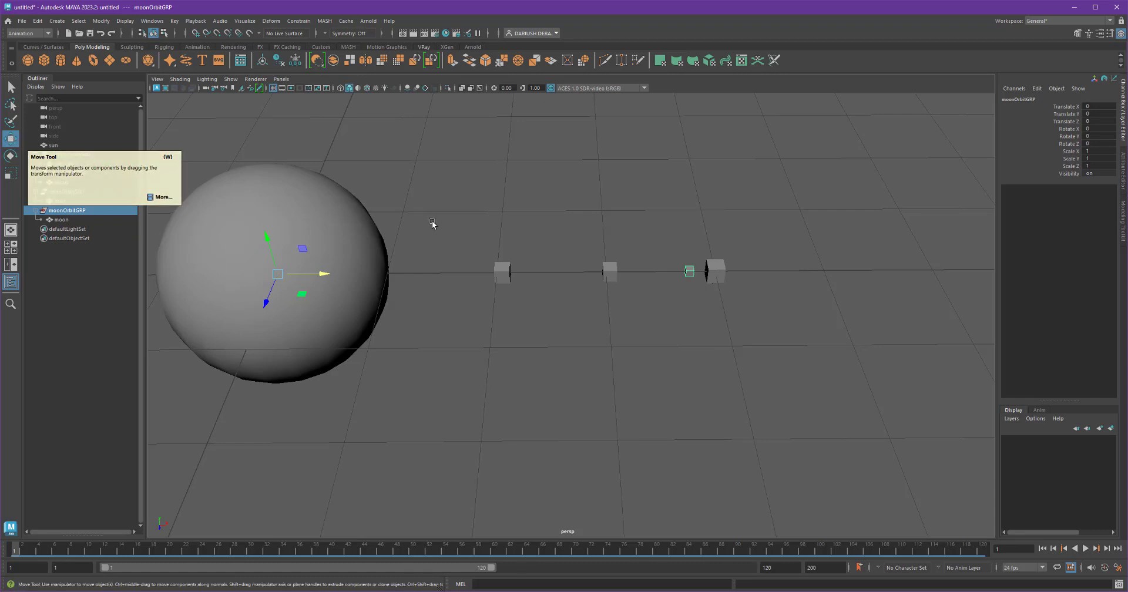
key("d")
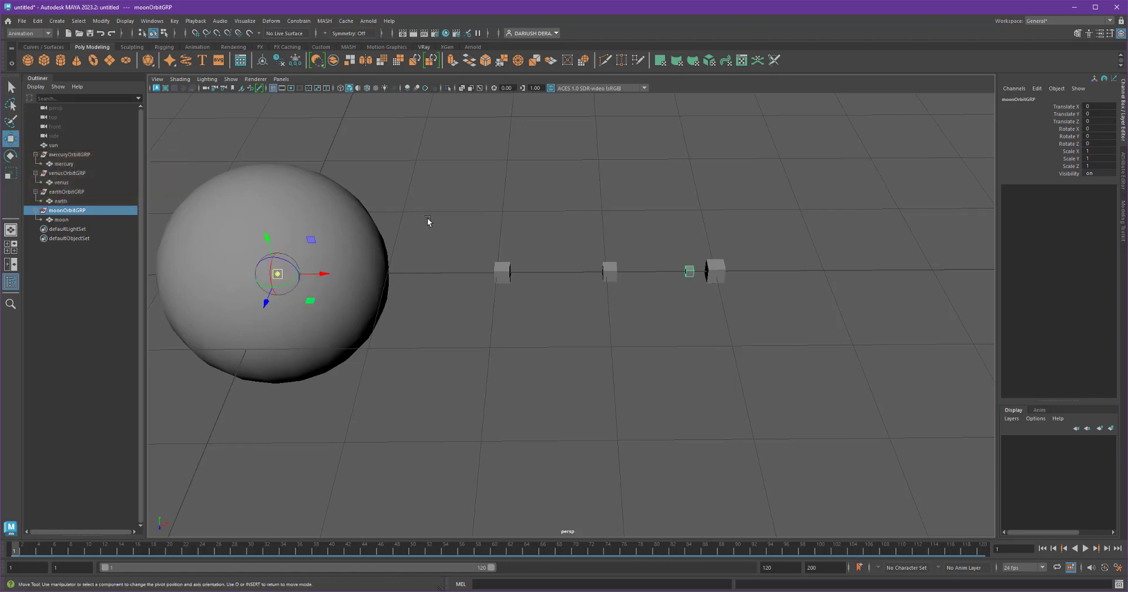
key("d")
key("d")
key("d")
key("d")
key("d")
key("d")
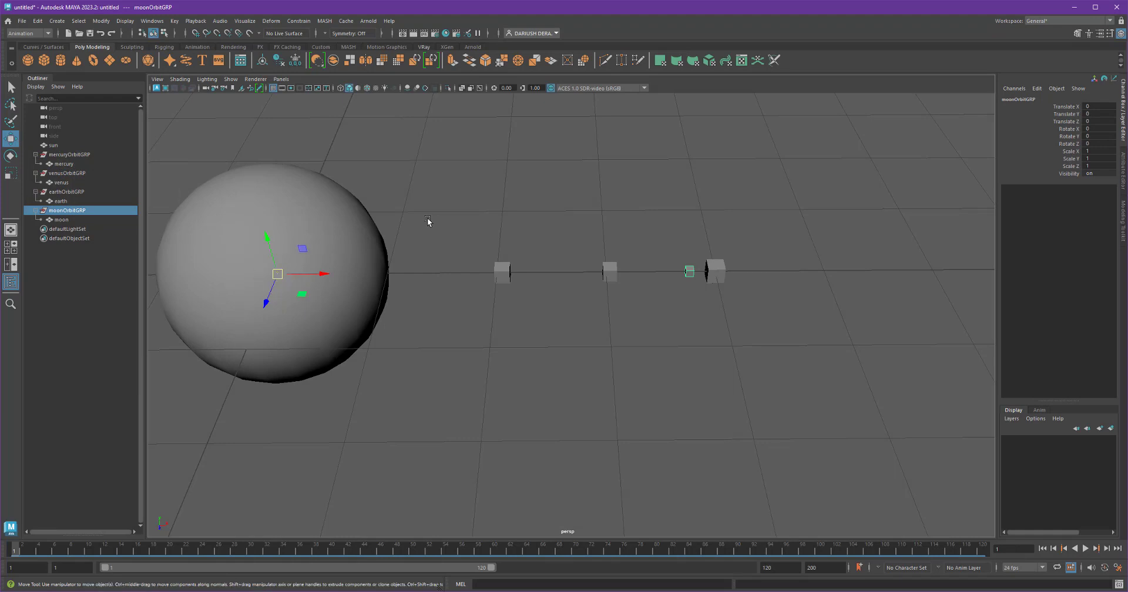
key("d")
key("d")
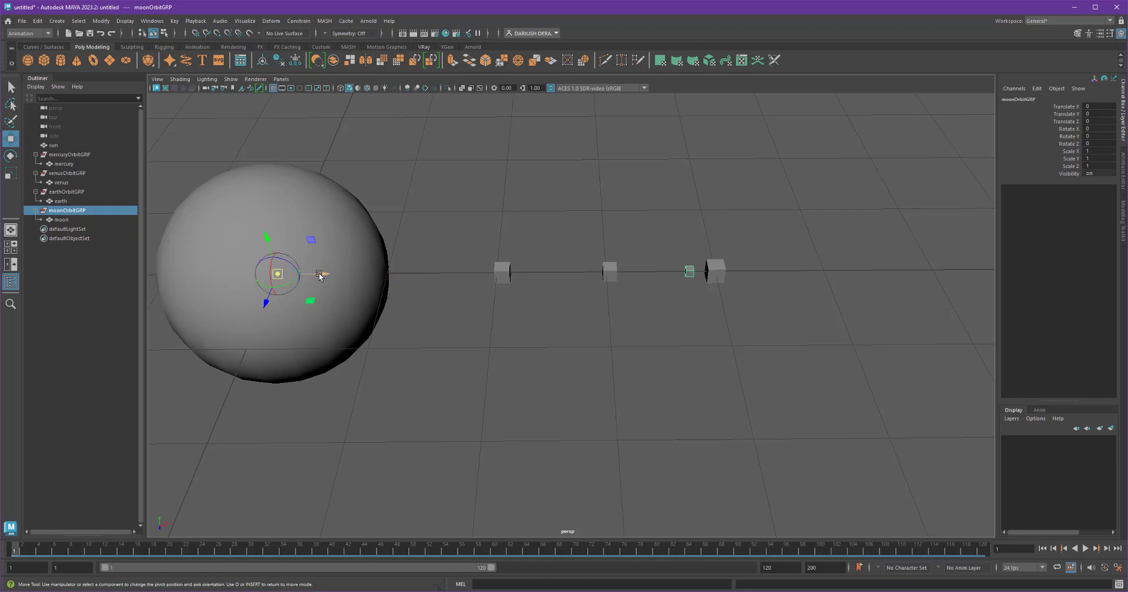
left_click_drag(321, 274, 758, 274)
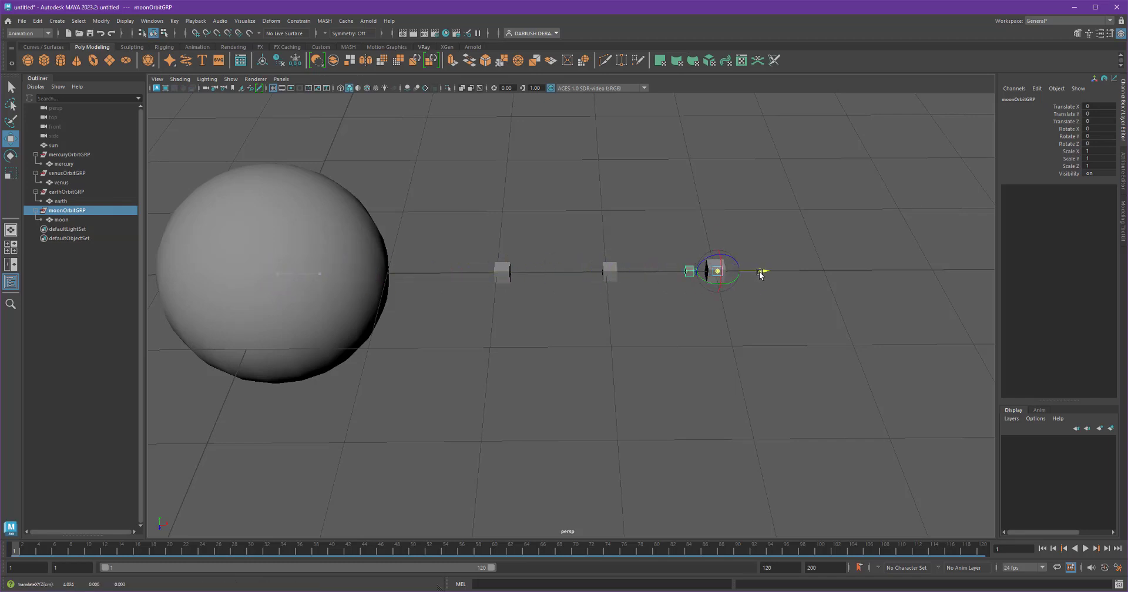
middle_click_drag(759, 273, 693, 314, "alt")
scroll(582, 317, "up", 5)
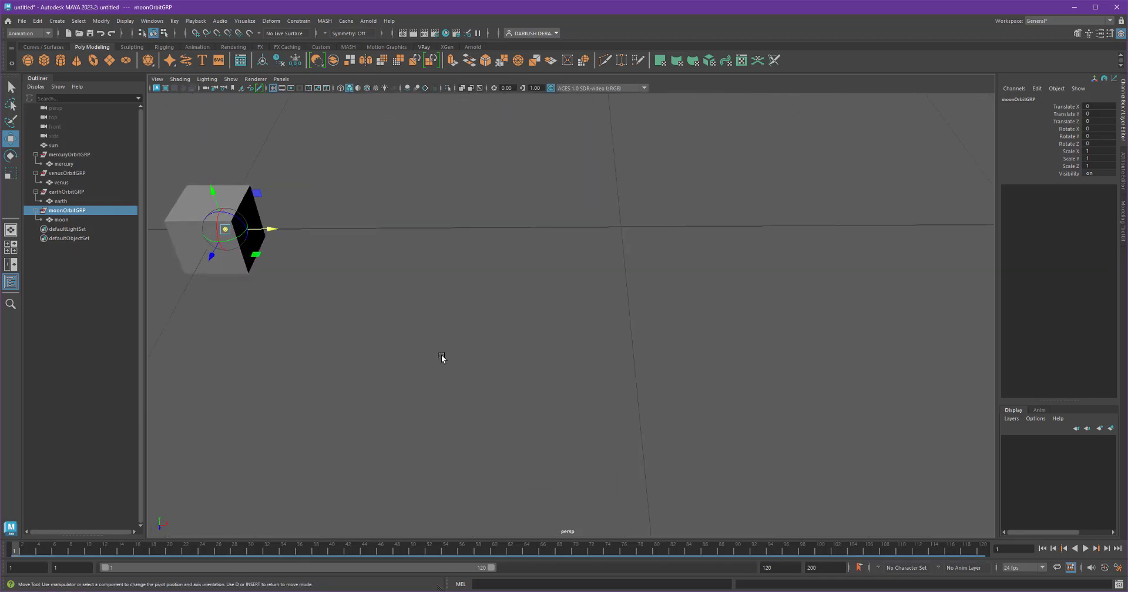
middle_click_drag(441, 358, 622, 357, "alt")
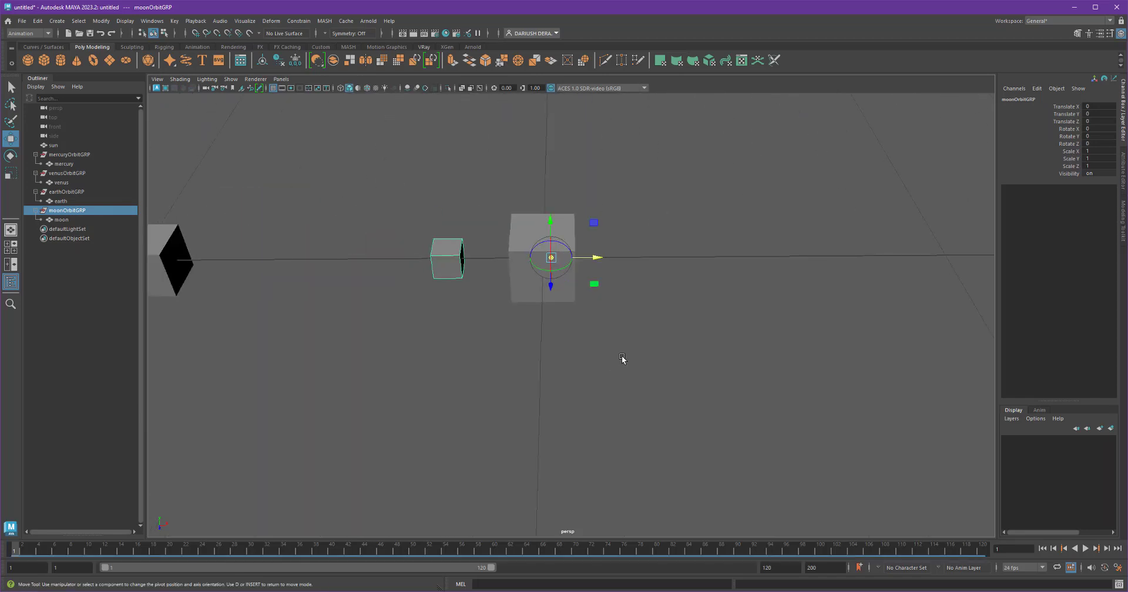
left_click_drag(600, 262, 646, 343)
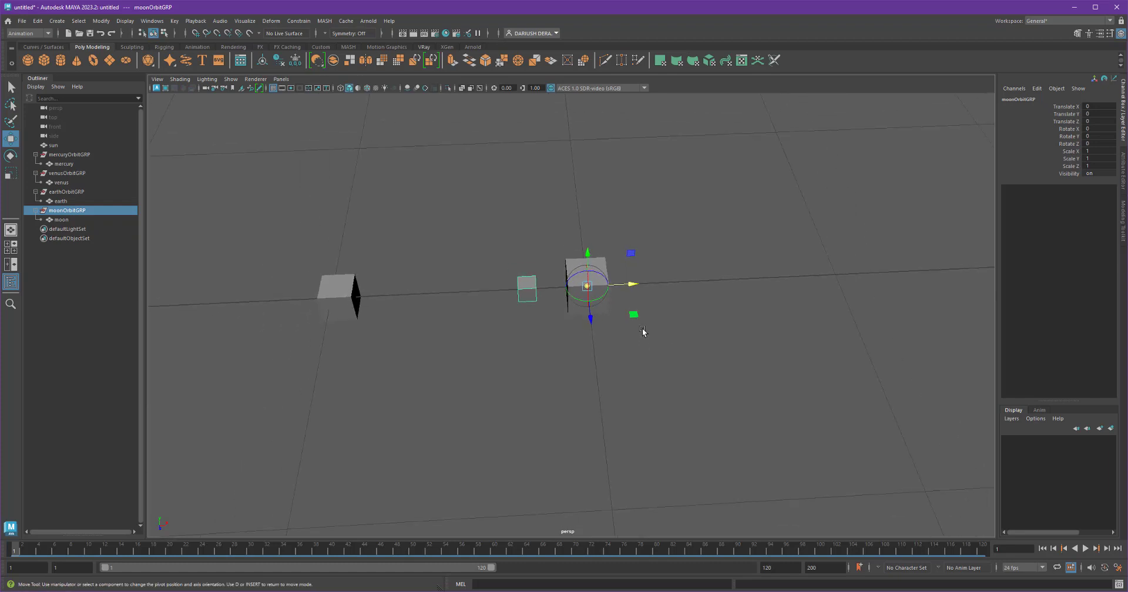
key("d")
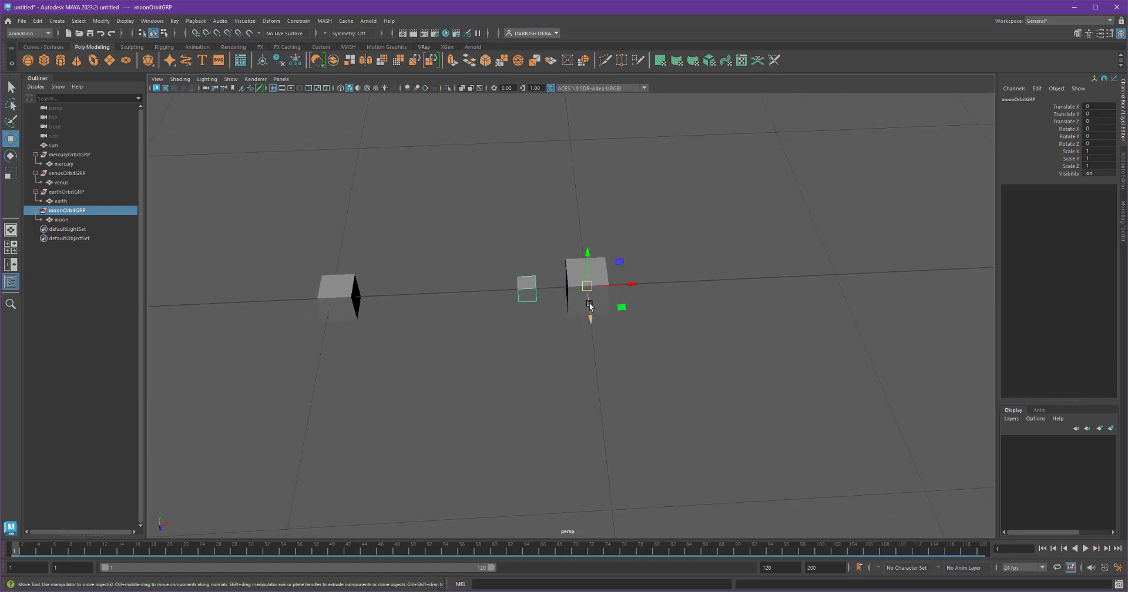
Key the three rotation channels of moonOrbitGRP at 0 on frame 1.
left_click(69, 220)
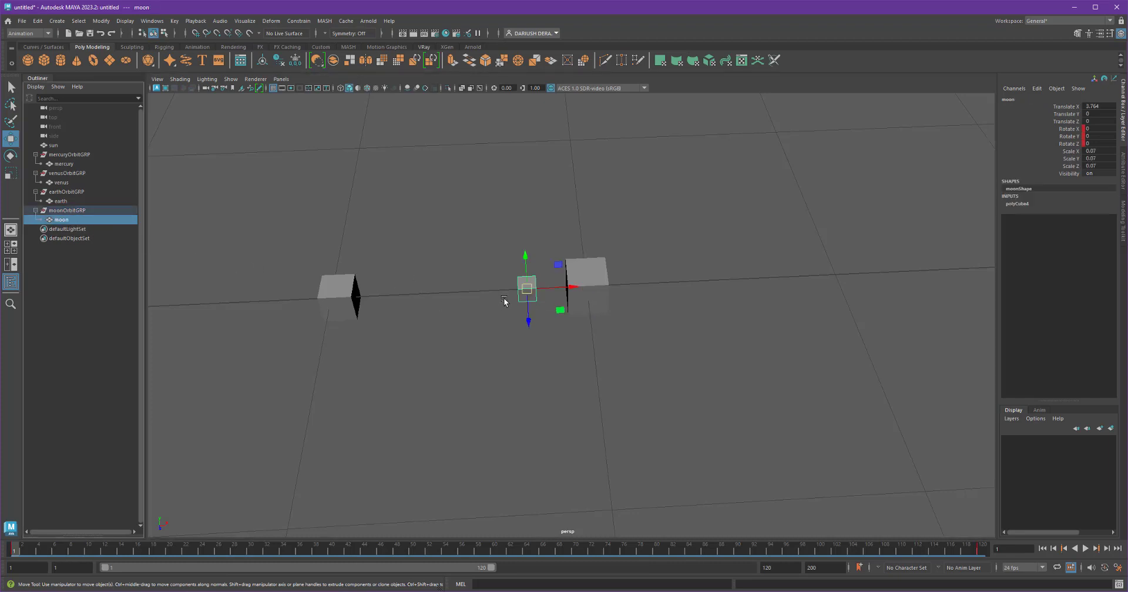
left_click(79, 211)
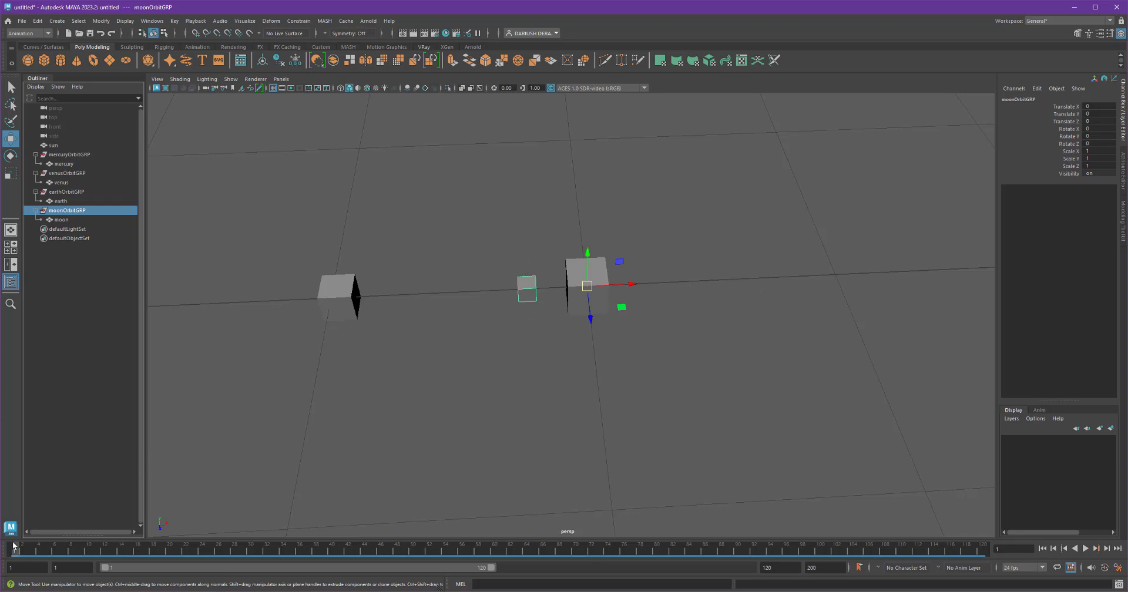
left_click_drag(1068, 129, 1070, 144)
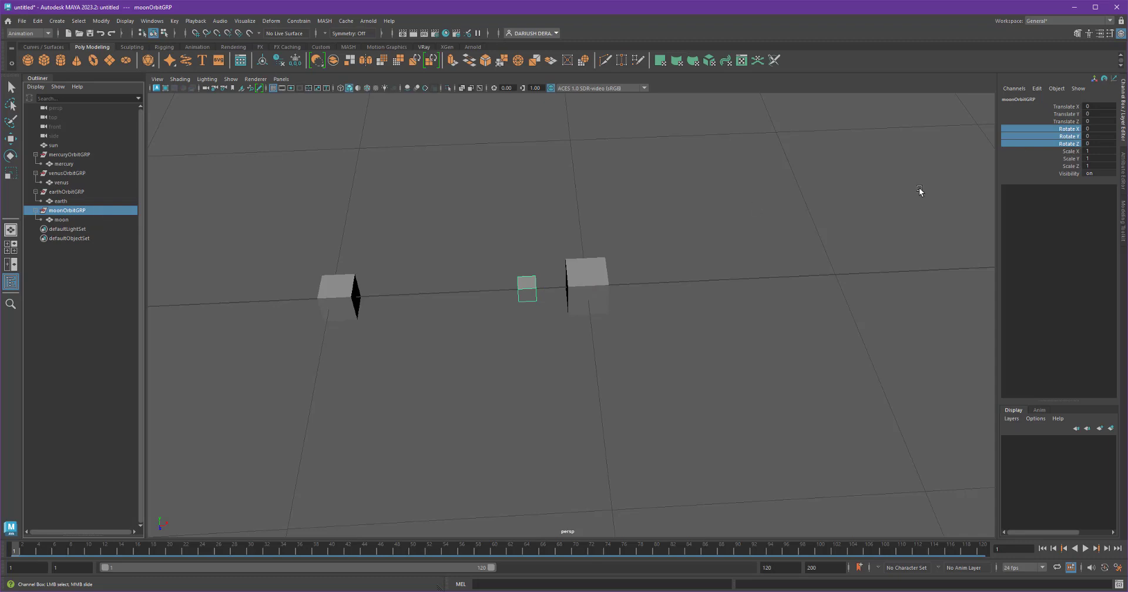
right_click(1046, 144)
left_click(1081, 155)
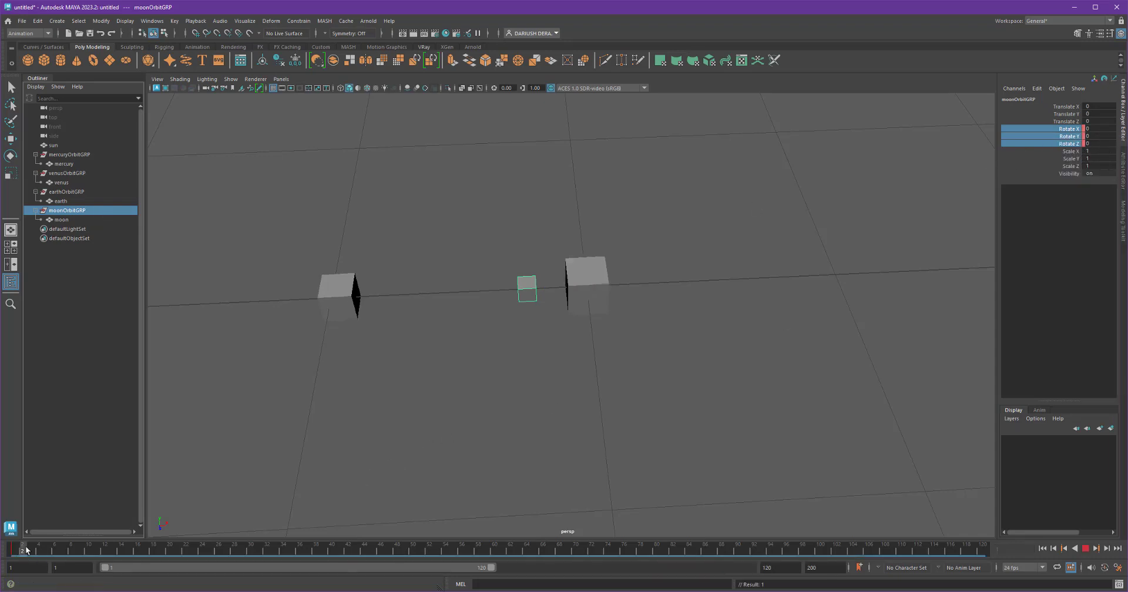
At frame 120, rotate moonOrbitGRP to about 1393 degrees in Y and key its rotation channels.
key("alt+v")
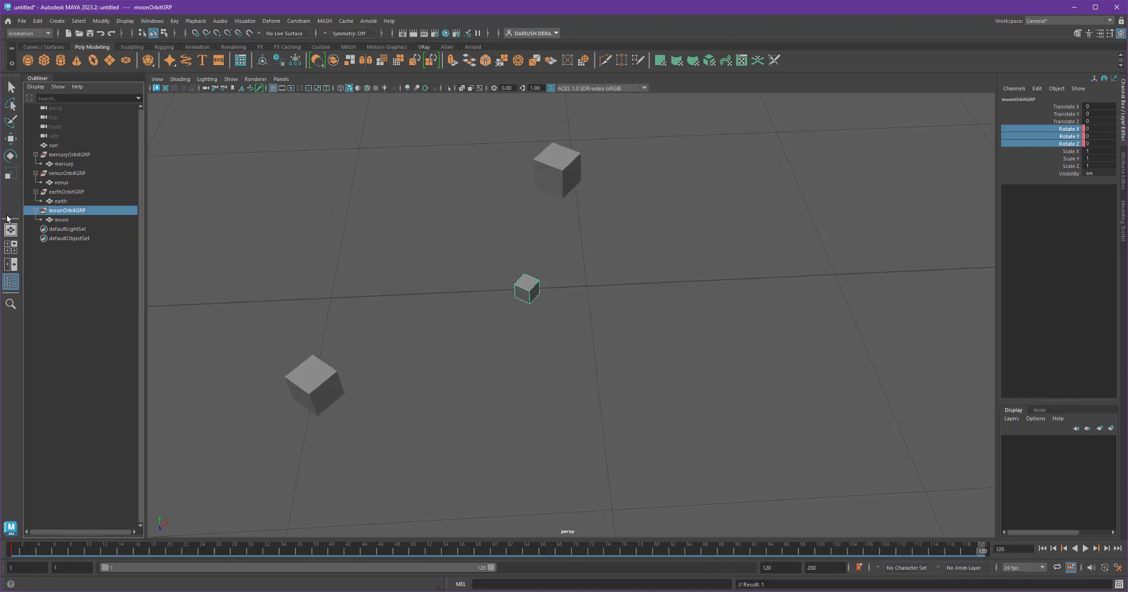
left_click(10, 156)
left_click_drag(567, 312, 499, 318)
right_click(1042, 138)
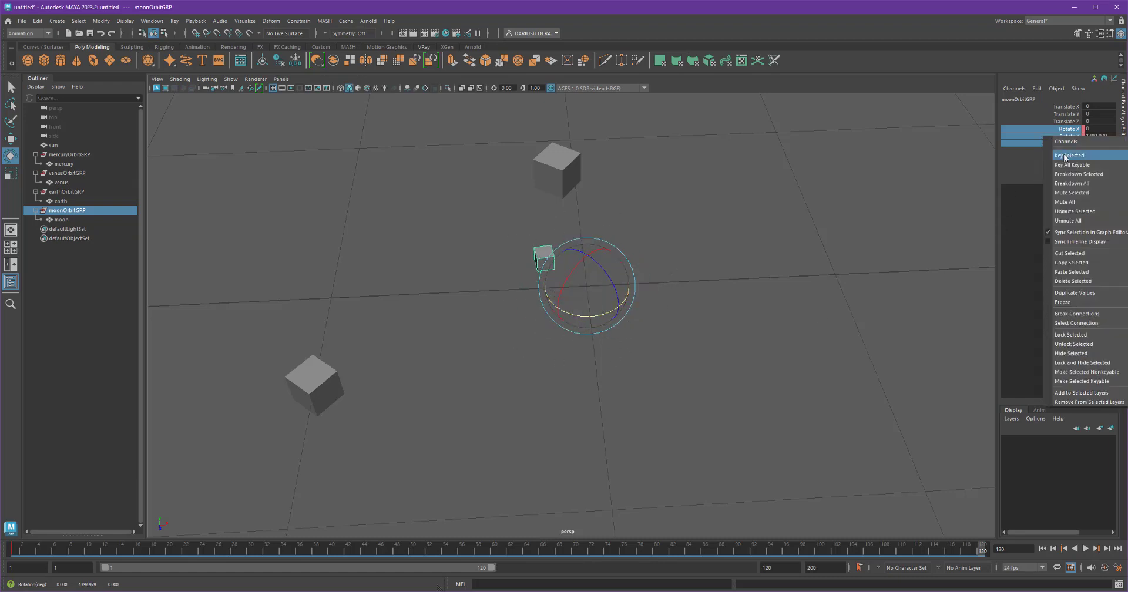
left_click(1064, 155)
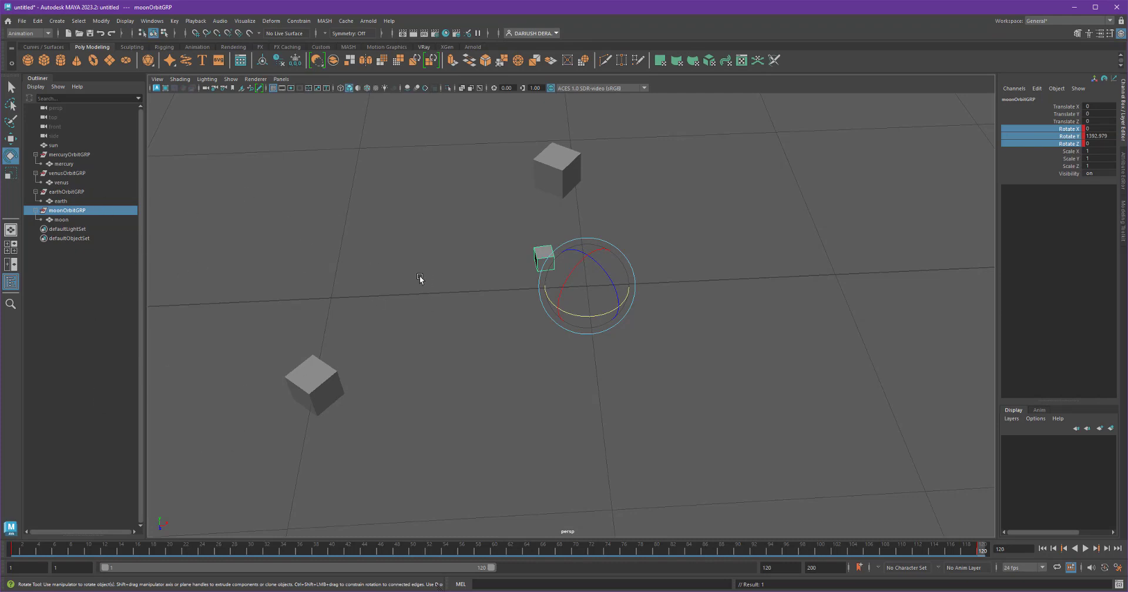
Play back the animation from the start to check the moon's orbit, and return to frame 1.
left_click(1043, 548)
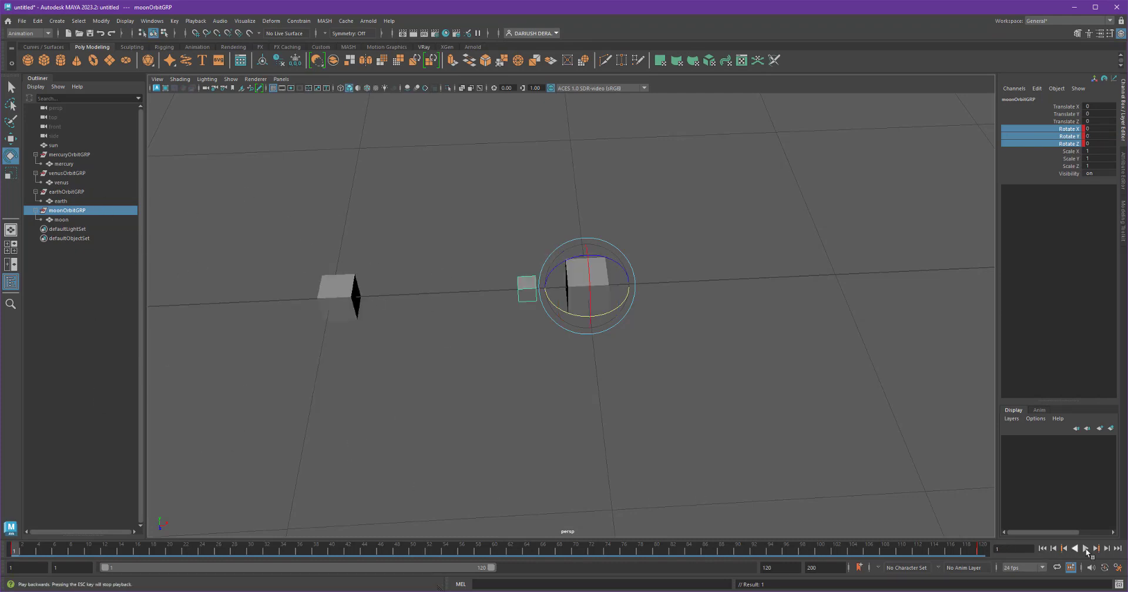
left_click(1085, 548)
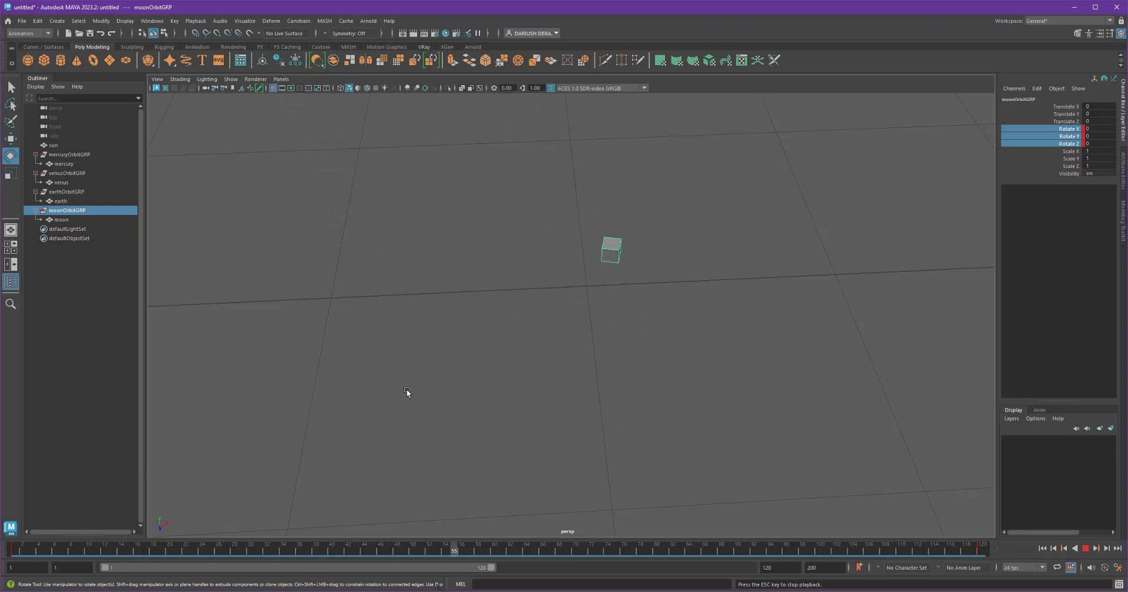
left_click(1087, 550)
left_click_drag(730, 547, 13, 547)
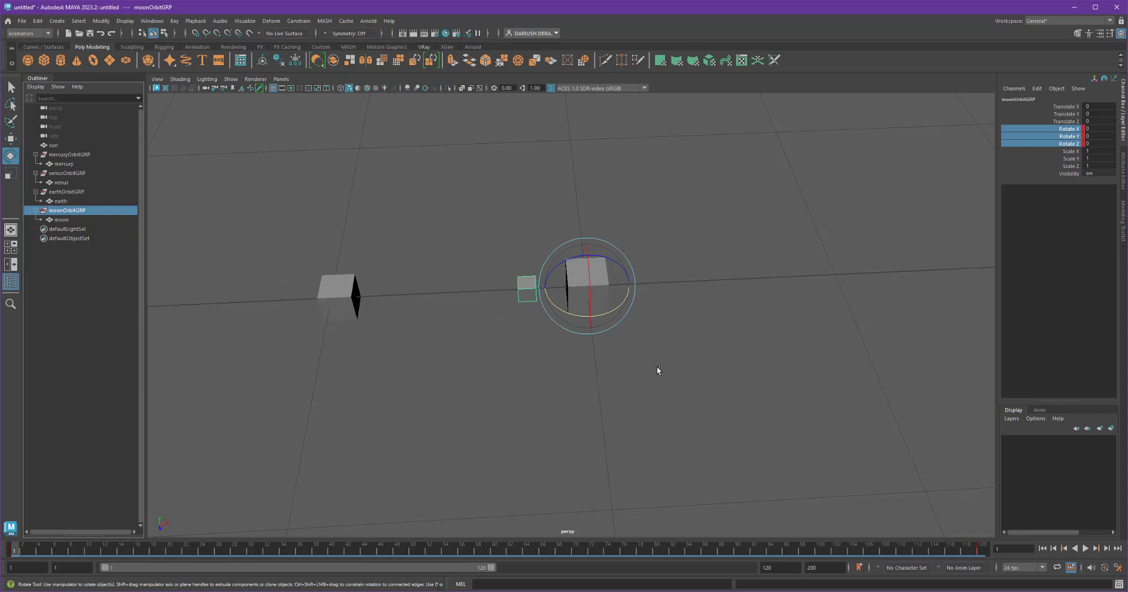
Select earthOrbitGRP and scrub to frame 18 and back to frame 1 to compare earth's motion with the moon's.
left_click(83, 192)
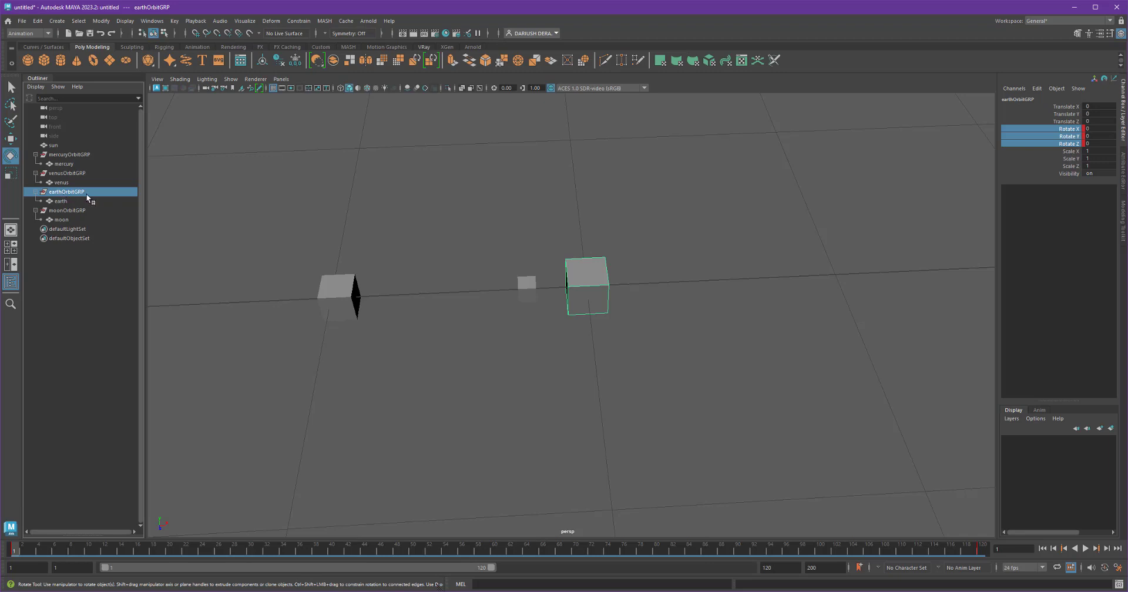
scroll(529, 335, "down", 5)
left_click_drag(403, 335, 391, 291, "alt")
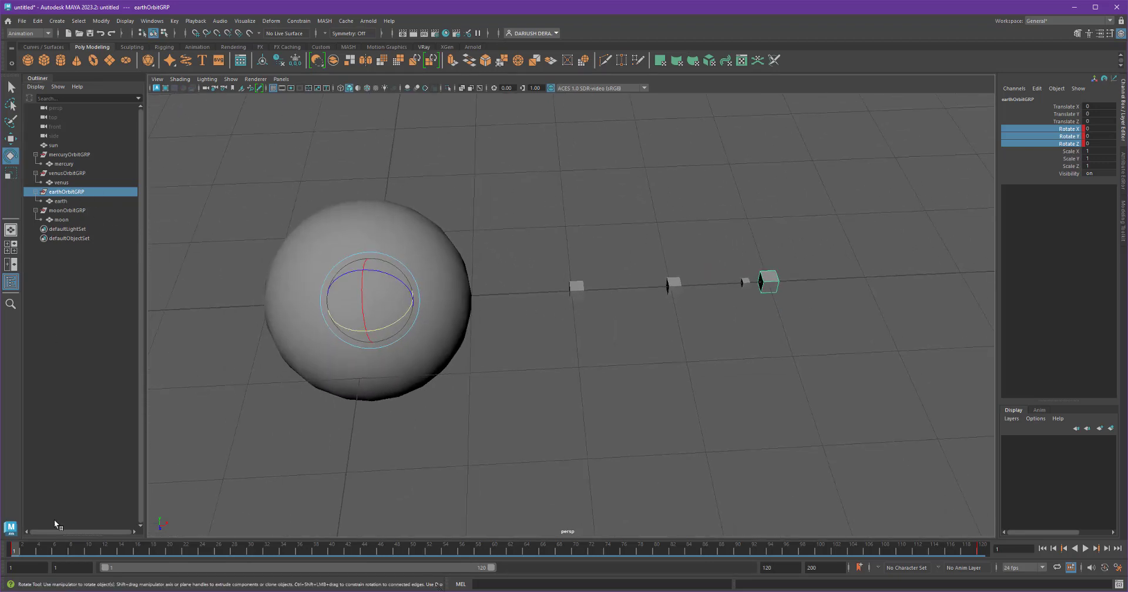
left_click_drag(23, 549, 156, 550)
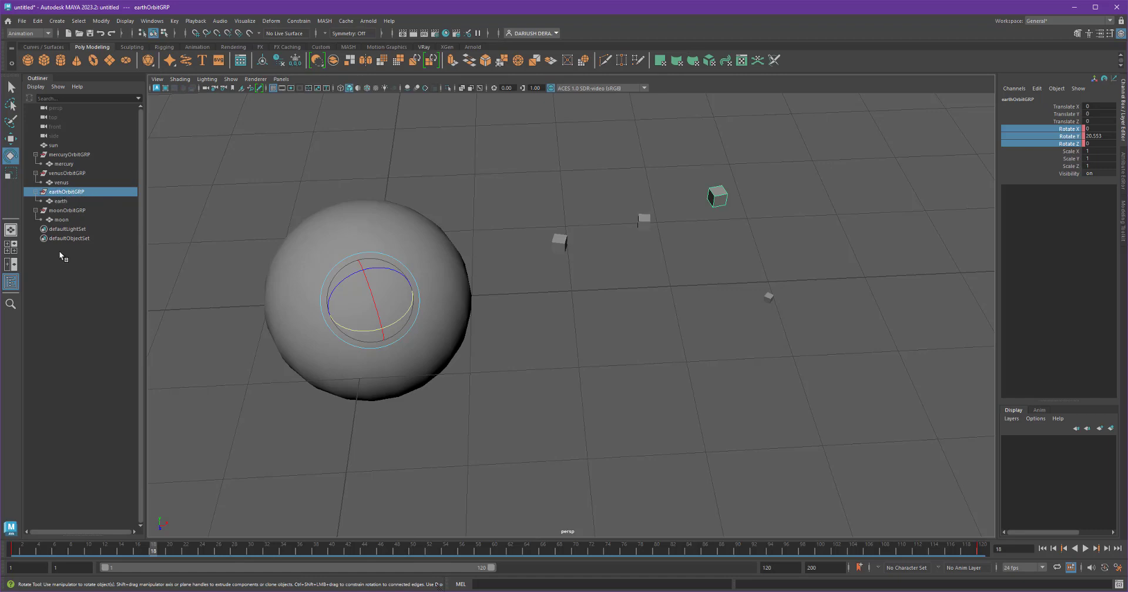
left_click_drag(27, 549, 12, 549)
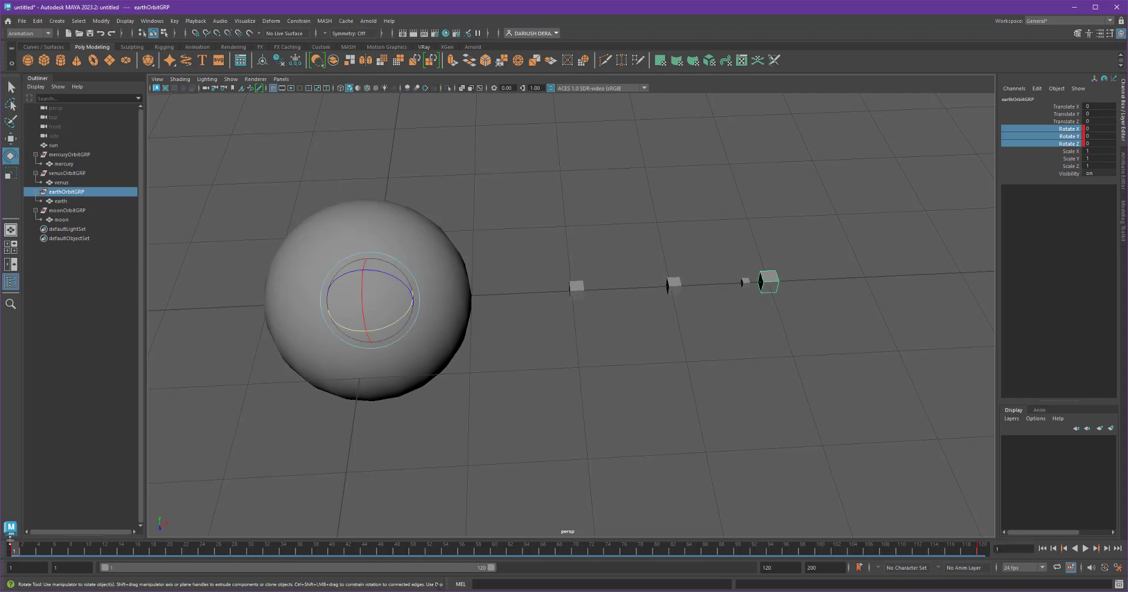
Examine the pivots and members of earthOrbitGRP and moonOrbitGRP by selecting them in turn, ending with moonOrbitGRP selected.
middle_click_drag(837, 332, 705, 335, "alt")
left_click(81, 210)
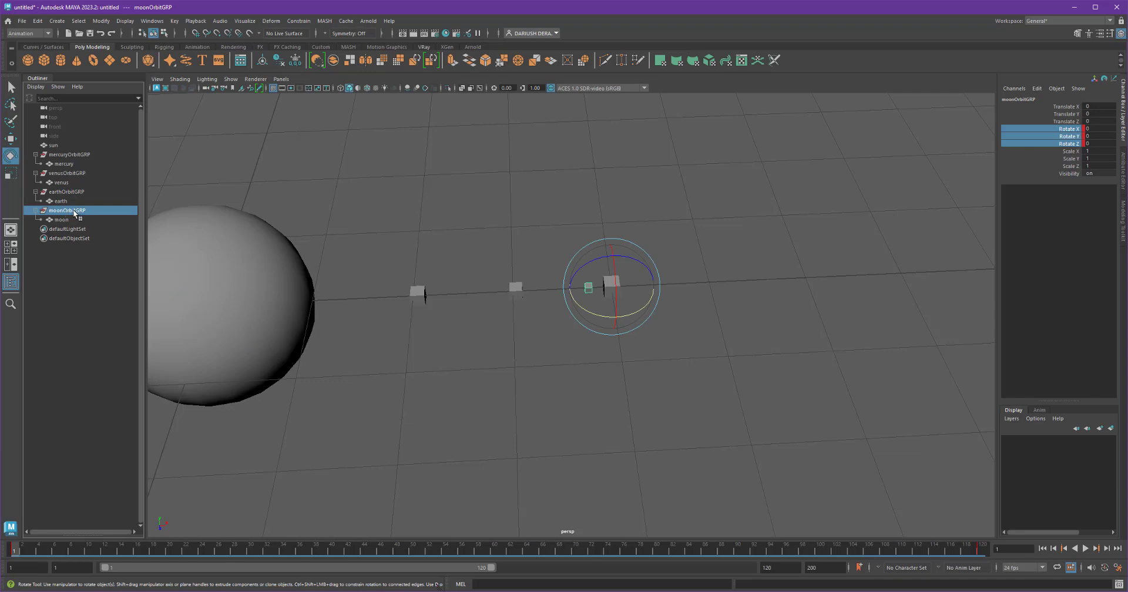
left_click(67, 191)
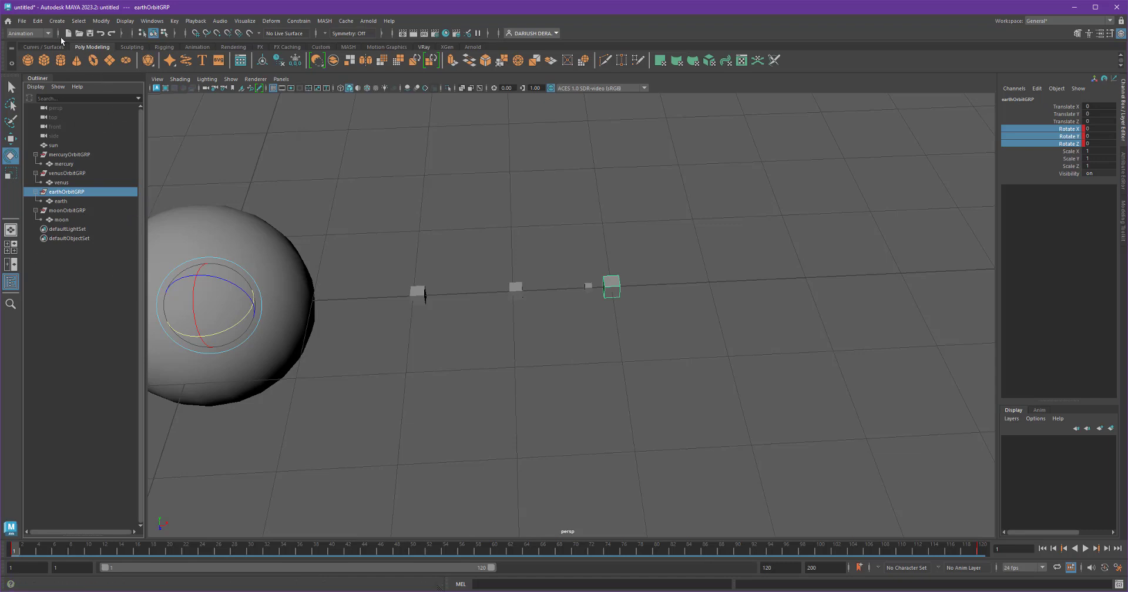
left_click(37, 20)
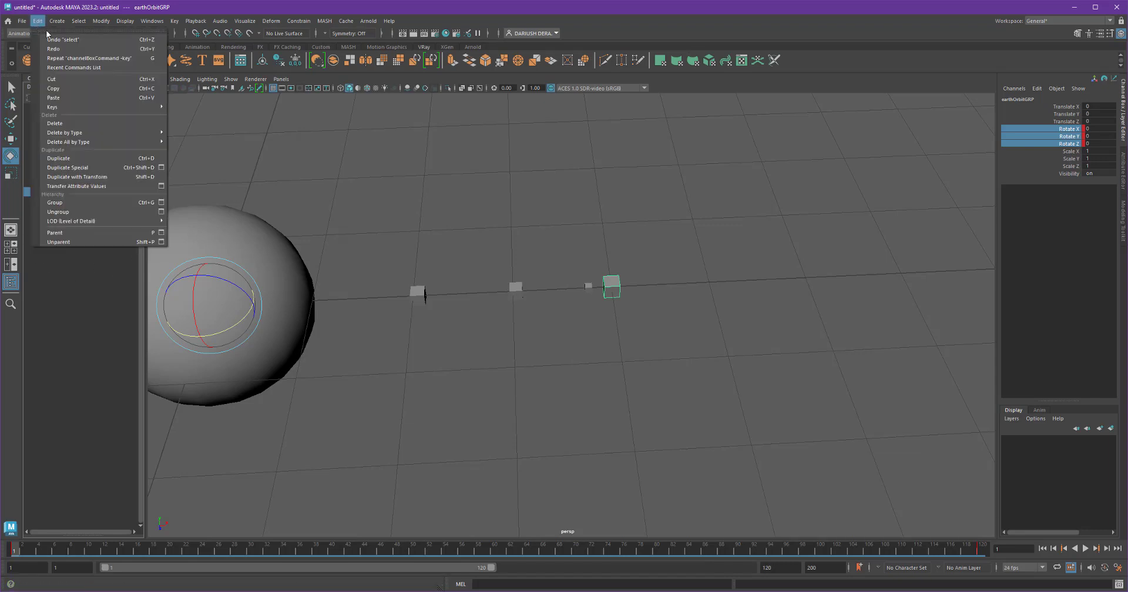
left_click(198, 204)
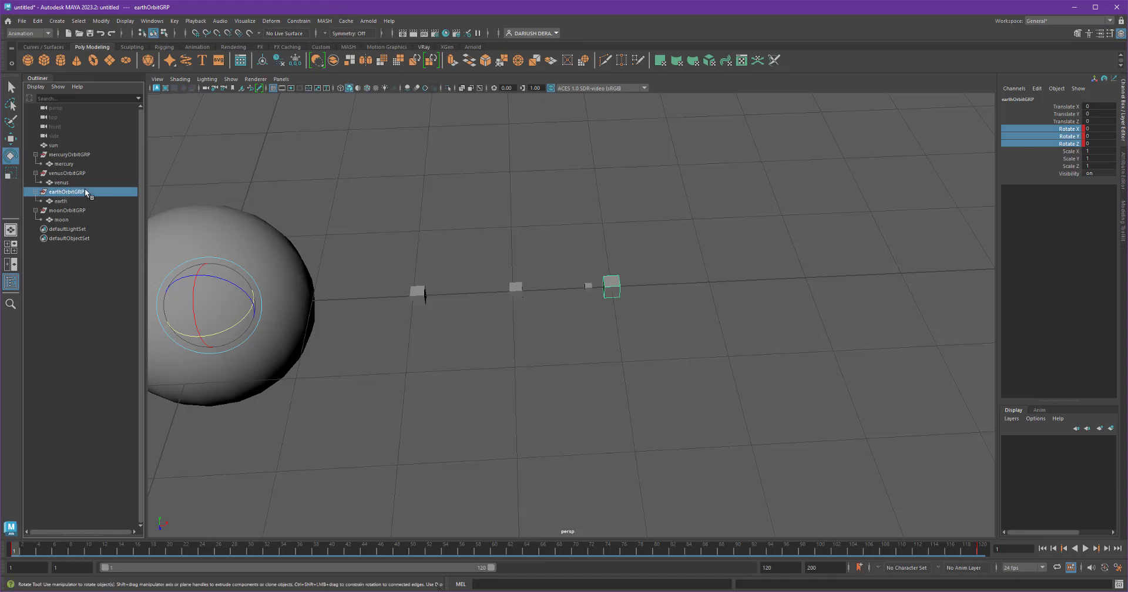
left_click(64, 212)
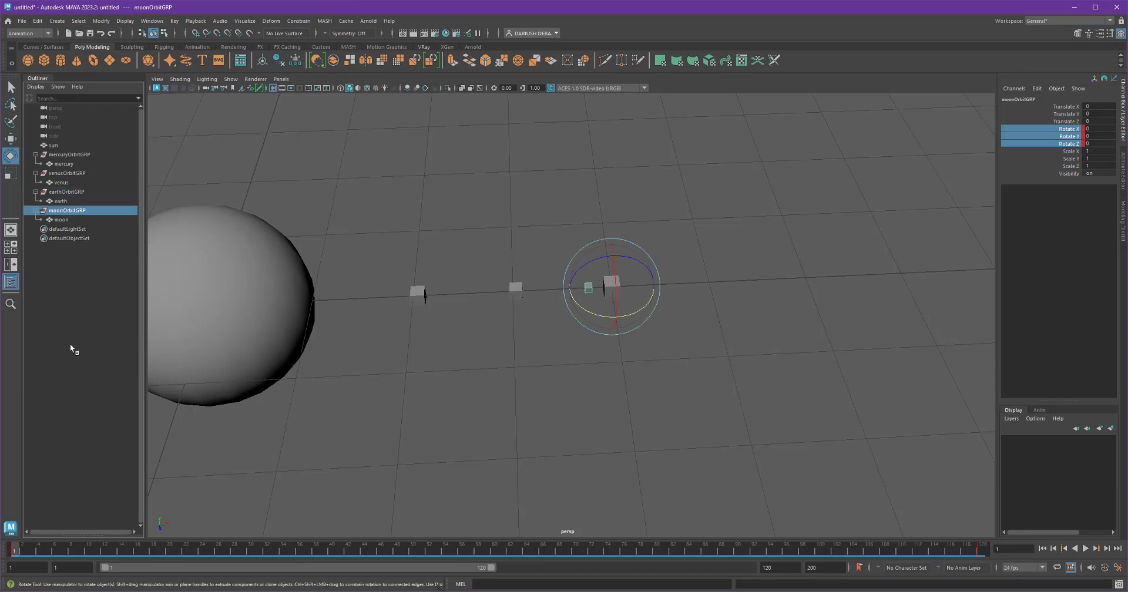
left_click(66, 192)
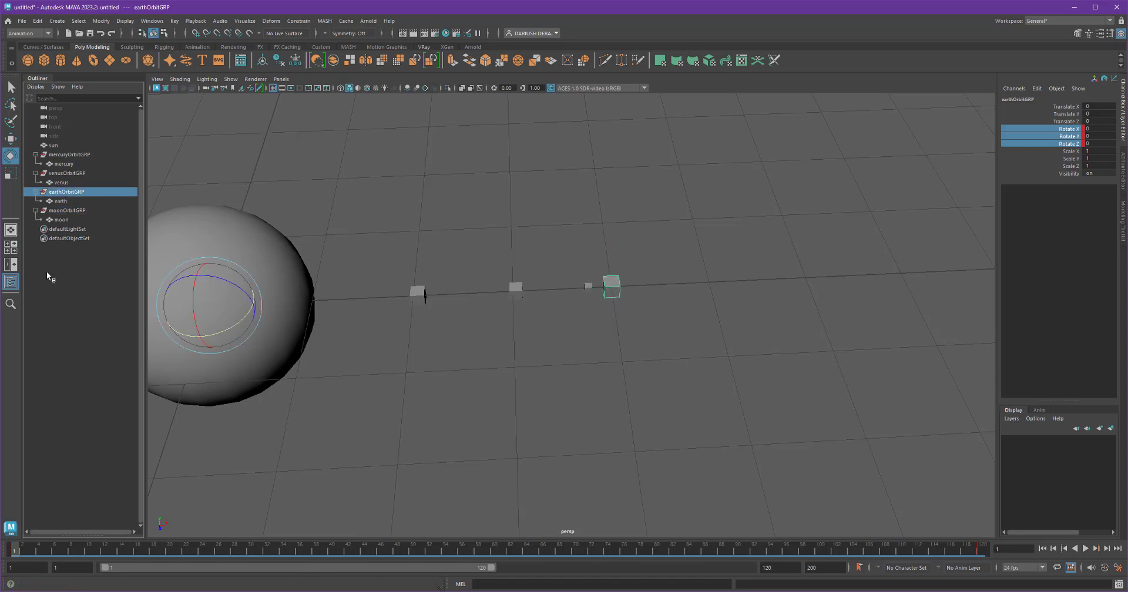
left_click(82, 211)
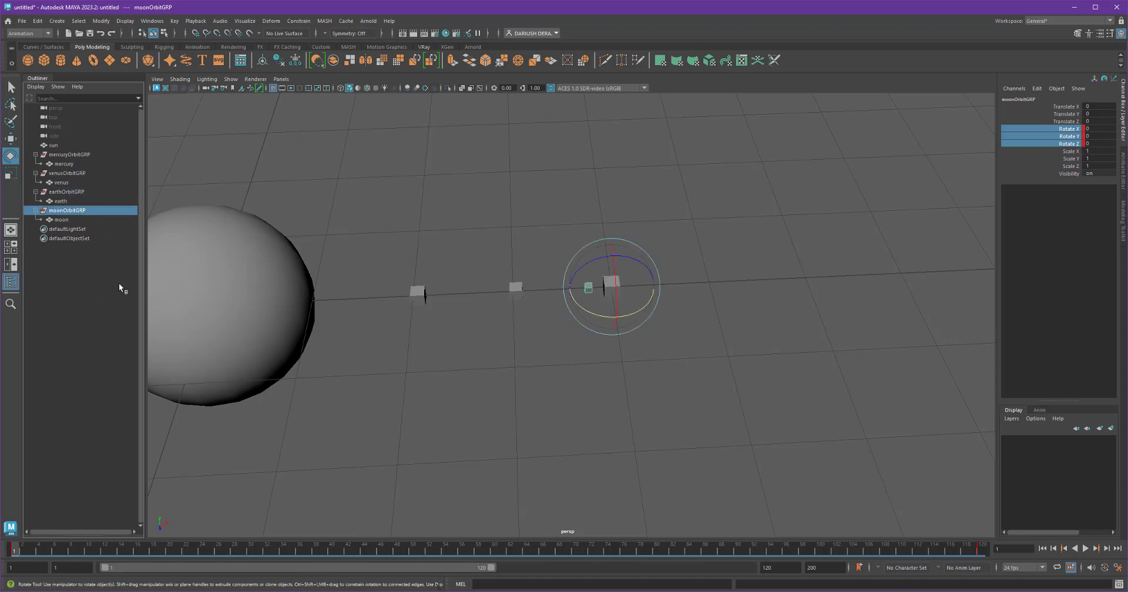
Parent moonOrbitGRP under earthOrbitGRP so the moon's orbit follows earth.
left_click(93, 210)
left_click(93, 209)
left_click_drag(93, 212, 76, 193)
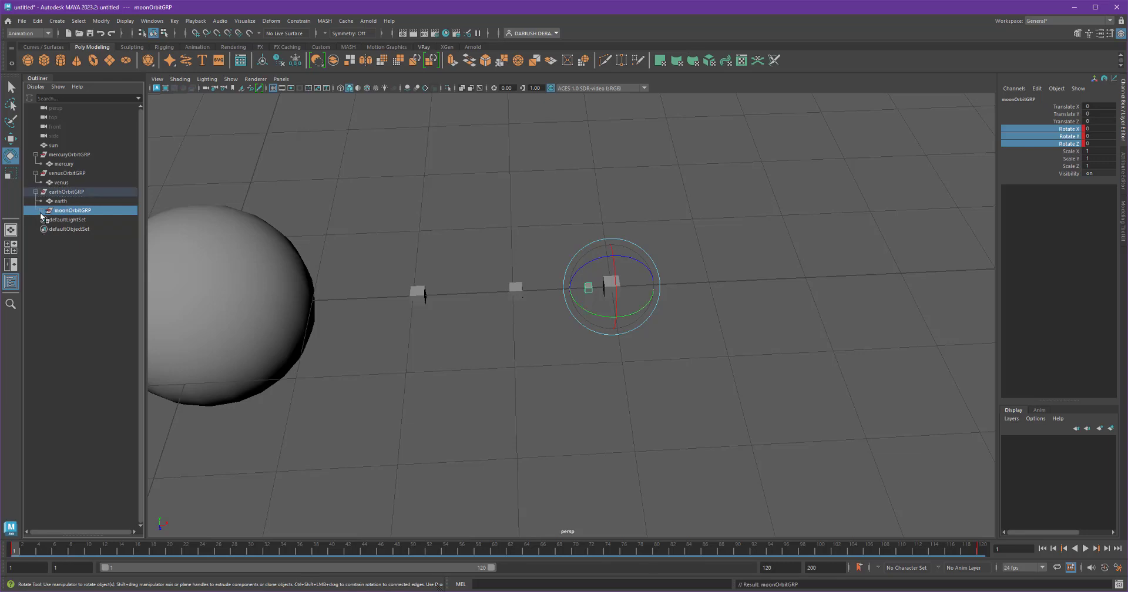
Examine the nested hierarchy by selecting earthOrbitGRP, earth, moonOrbitGRP and moon in turn.
left_click(73, 192)
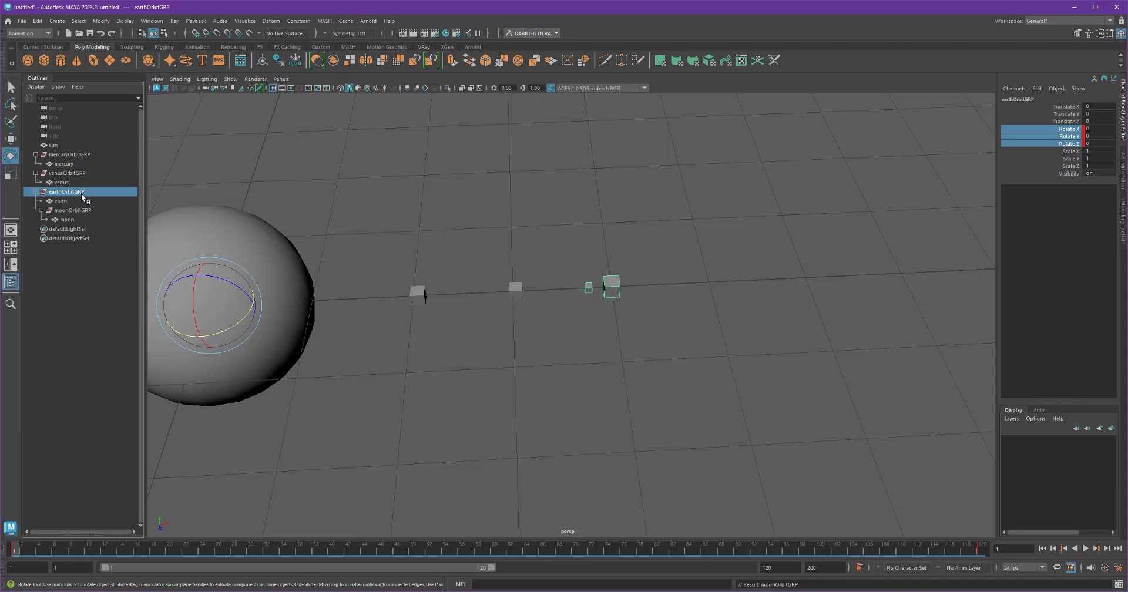
left_click(61, 203)
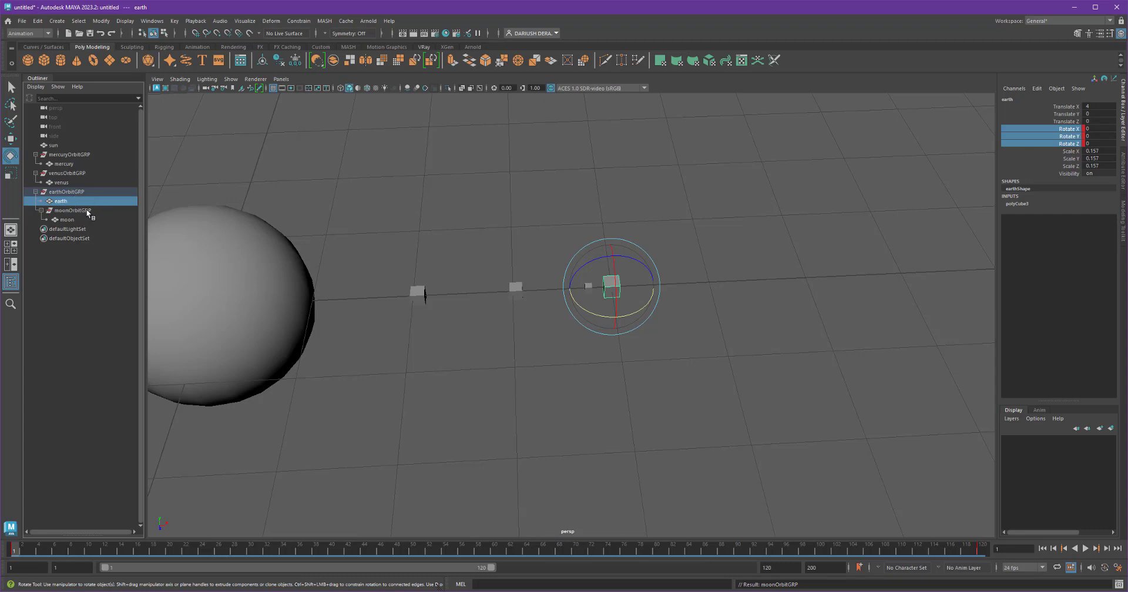
left_click(85, 210)
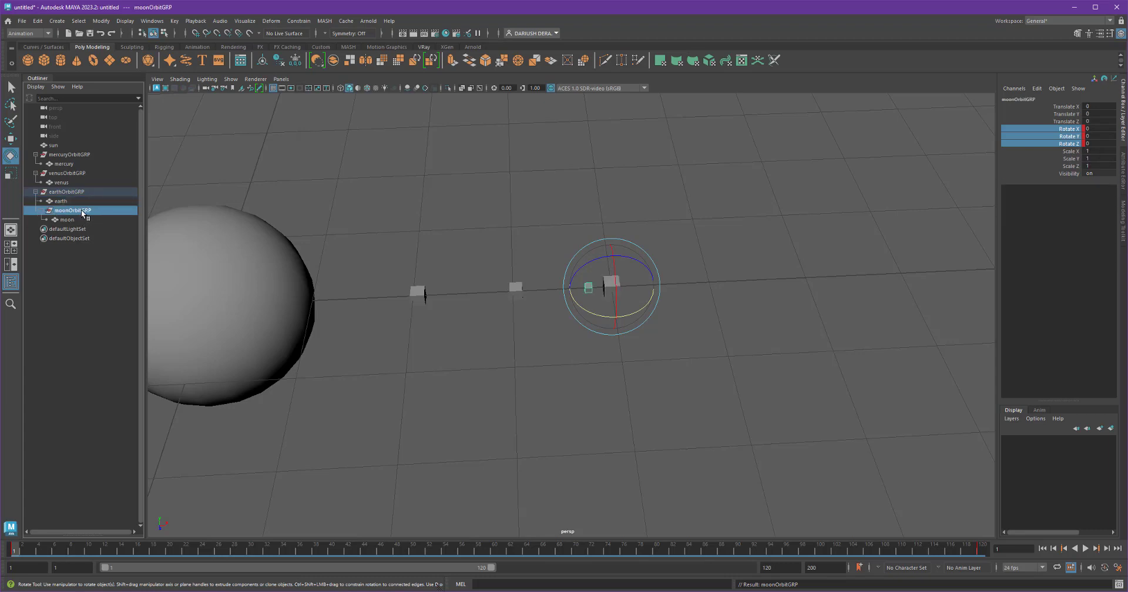
left_click(65, 220)
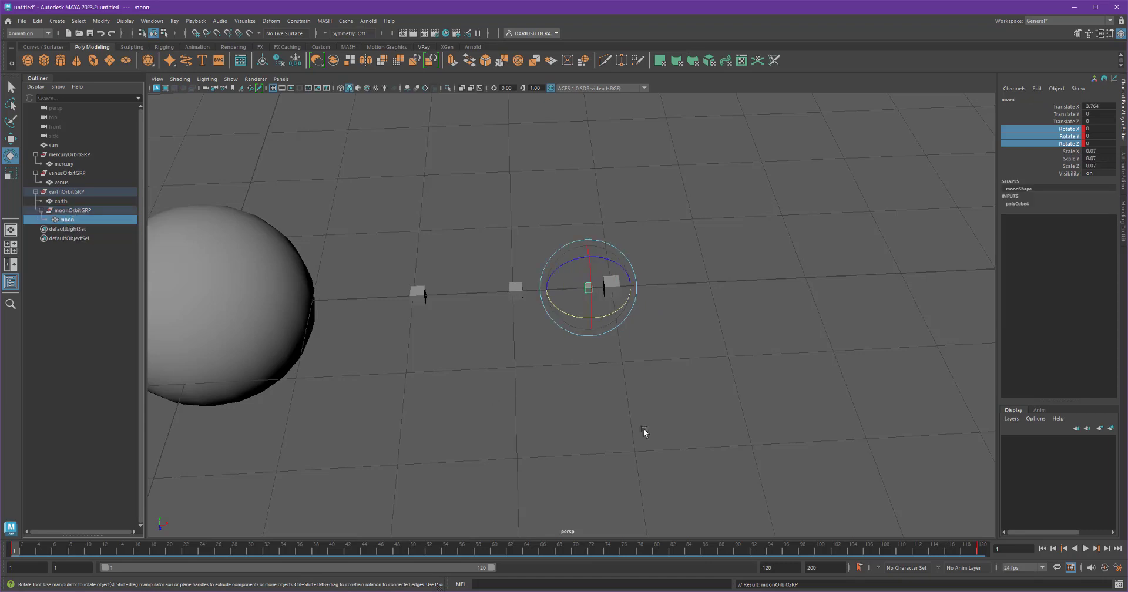
Play back the animation, select earthOrbitGRP and moonOrbitGRP alternately to compare their motion, and return to frame 1.
scroll(660, 421, "down", 3)
middle_click_drag(660, 420, 714, 413, "alt")
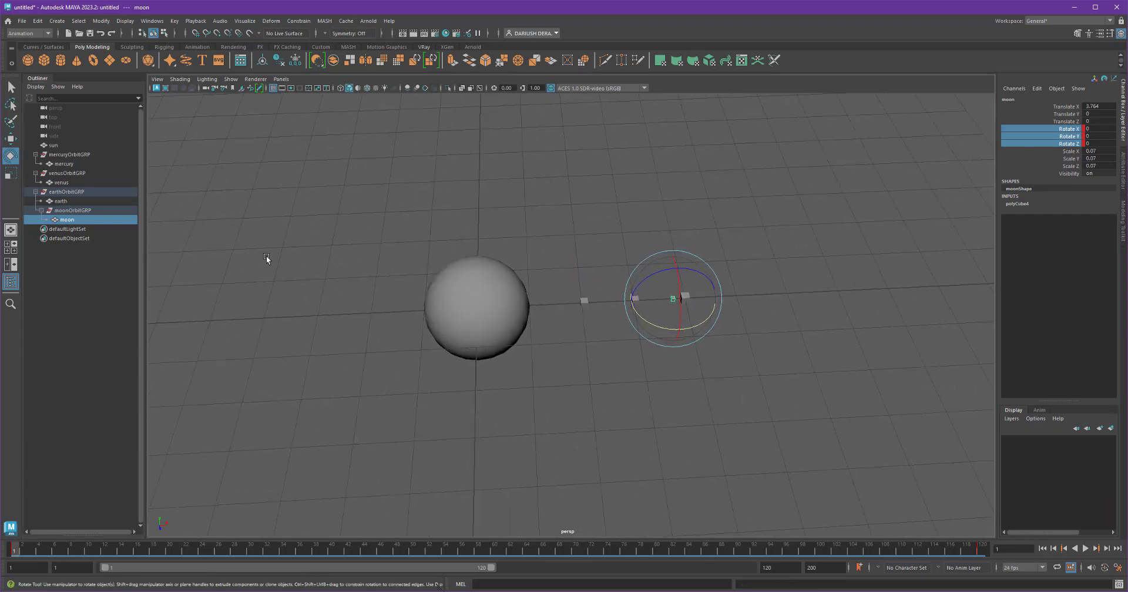
left_click(738, 250)
left_click(1086, 548)
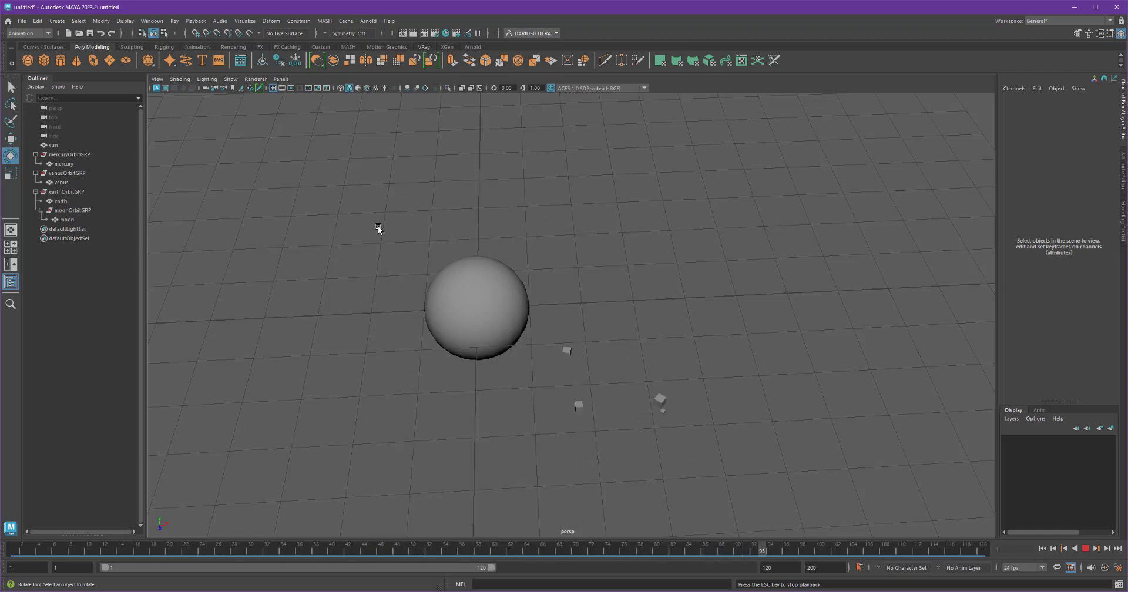
left_click(71, 192)
left_click(66, 210)
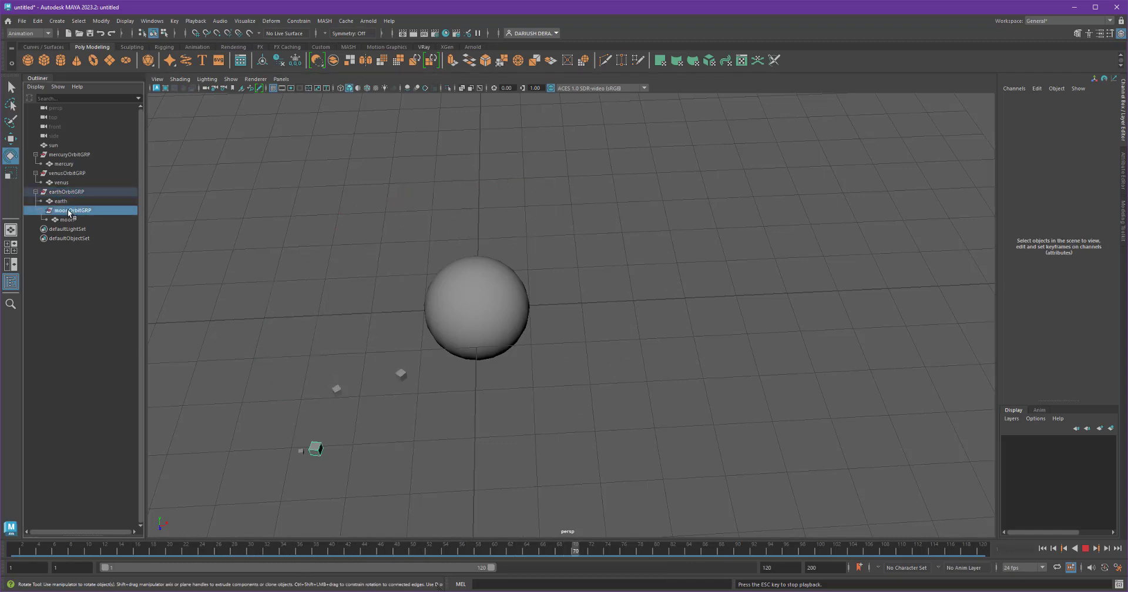
left_click(75, 192)
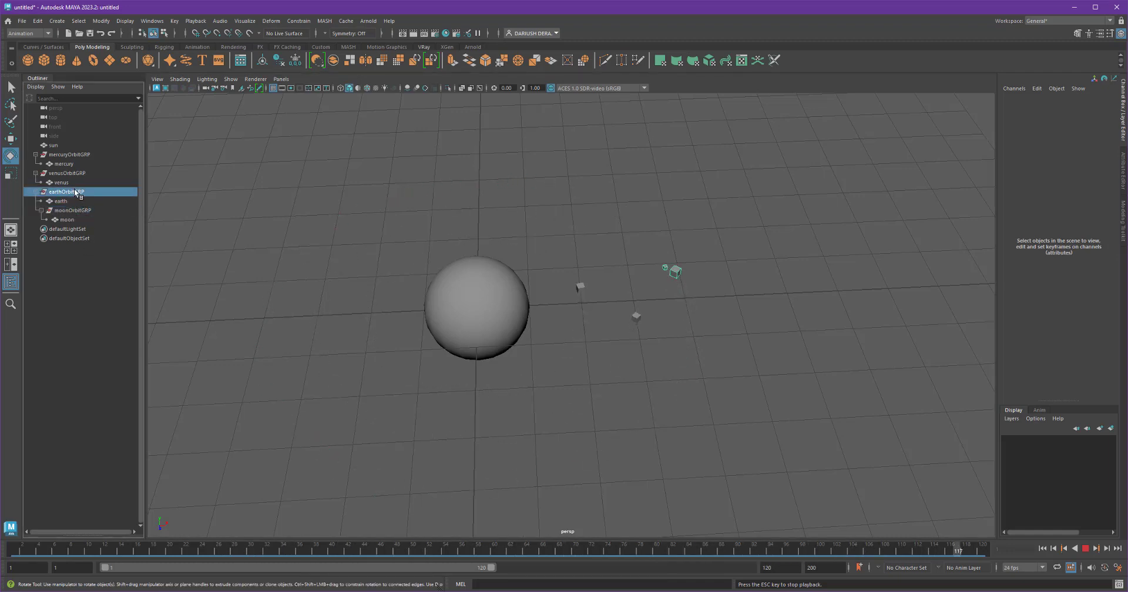
left_click(76, 210)
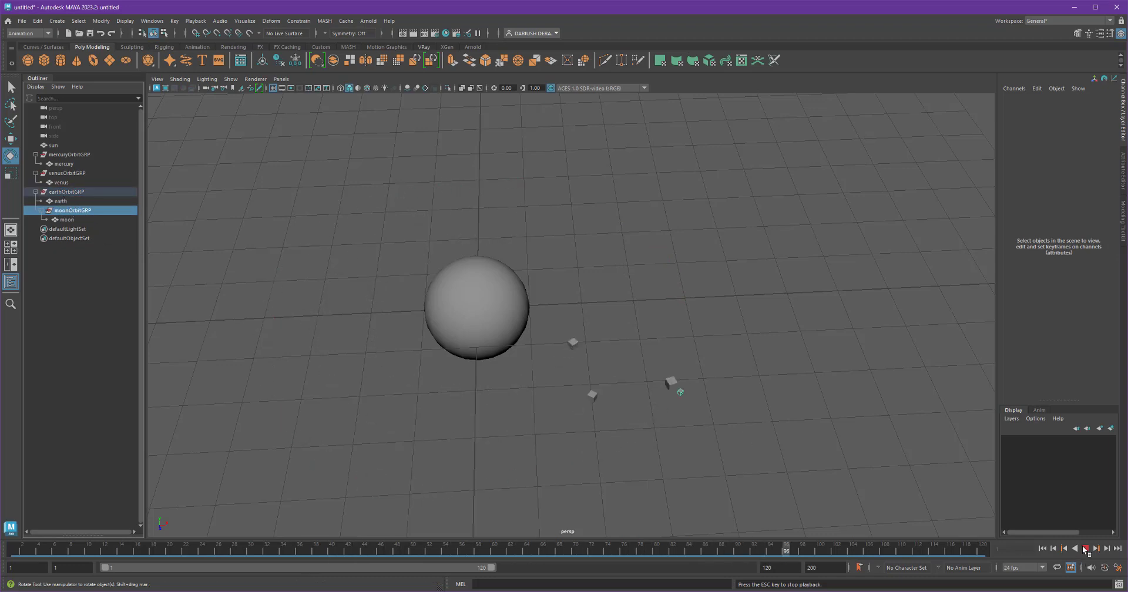
key("Escape")
left_click(13, 550)
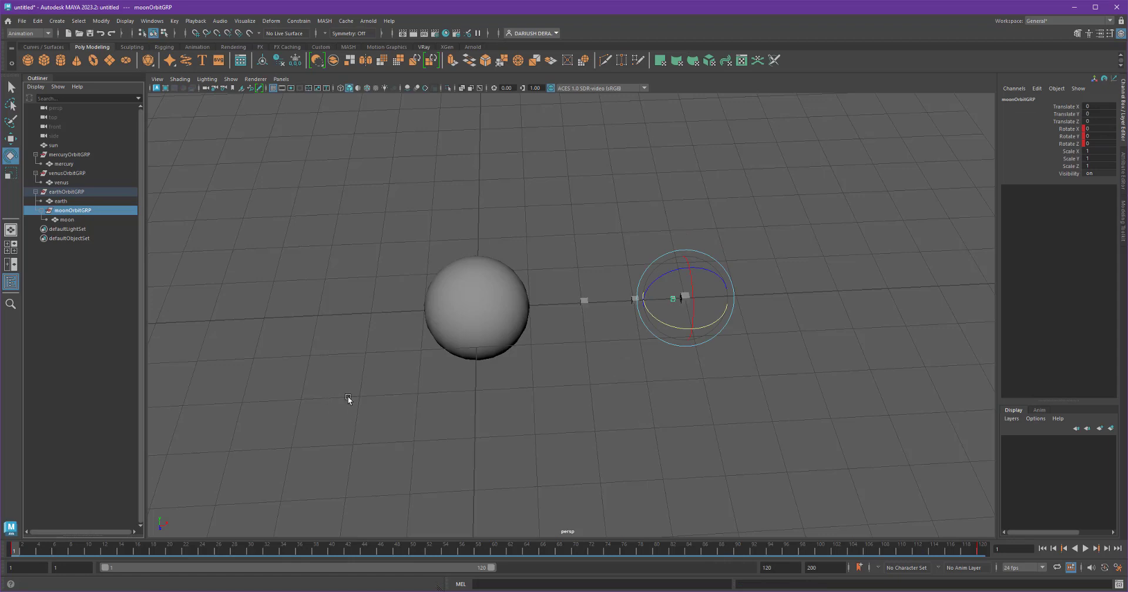
Select earthOrbitGRP together with all its nested members to review the group structure, and clear the selection.
left_click_drag(685, 415, 538, 397, "alt")
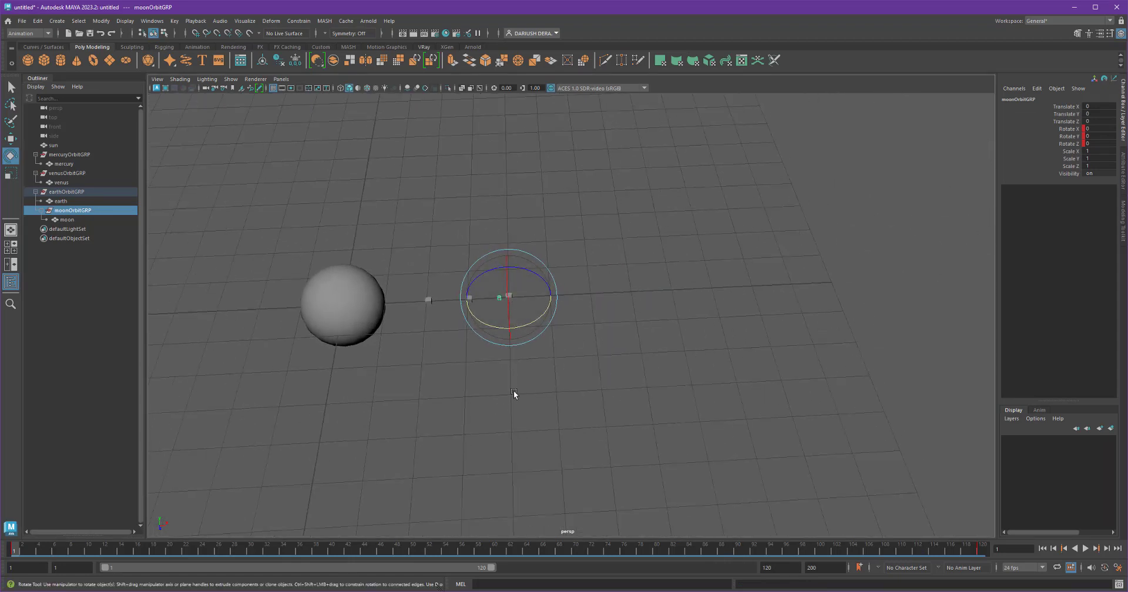
left_click(470, 233)
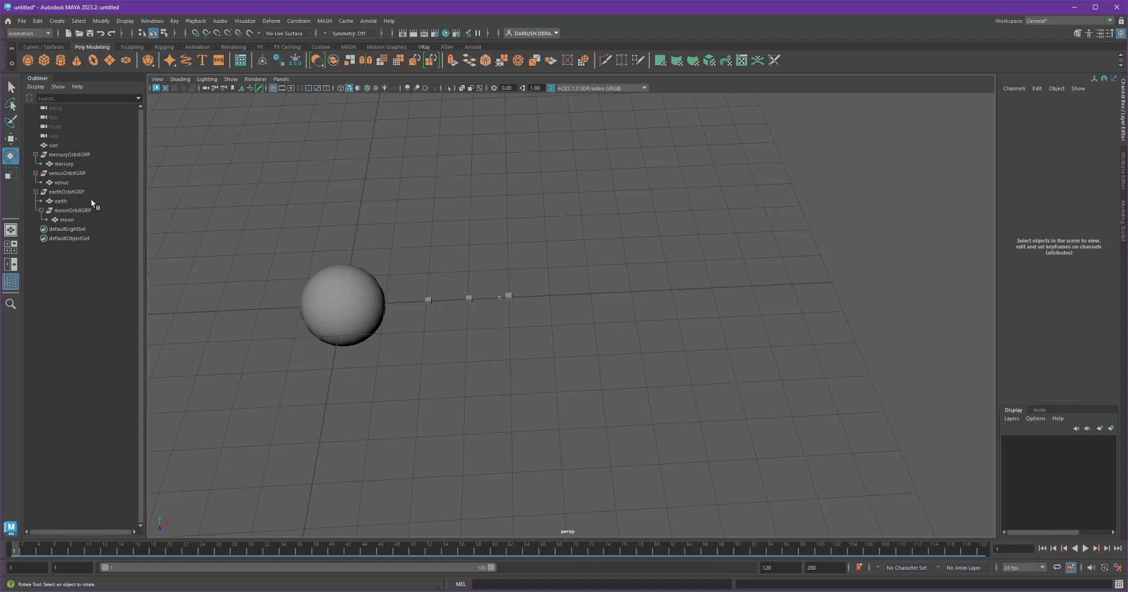
left_click_drag(84, 194, 87, 219)
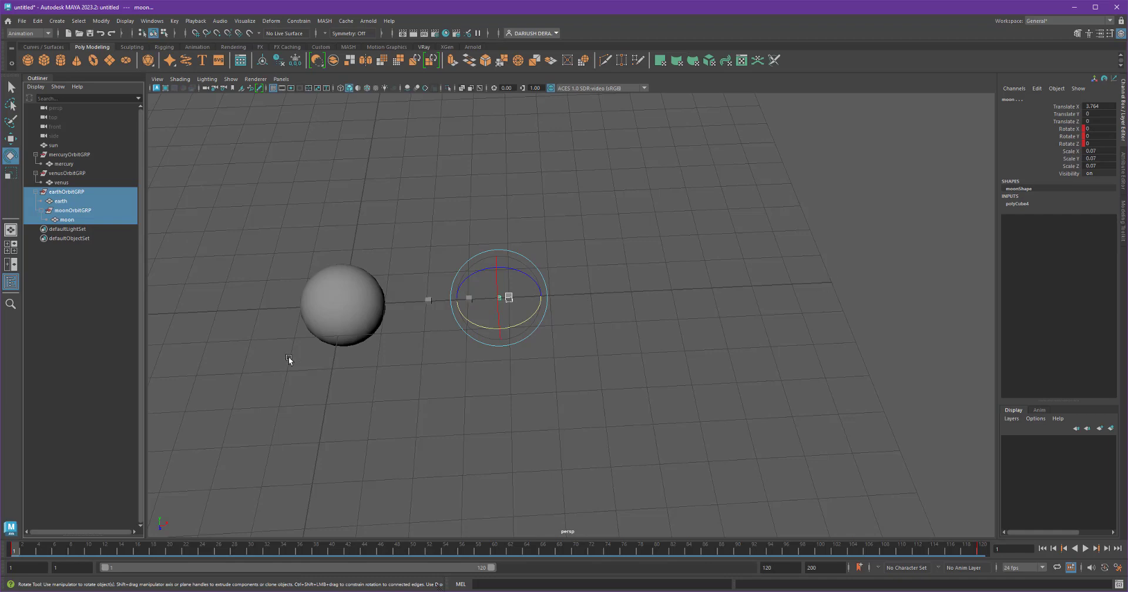
left_click(468, 399)
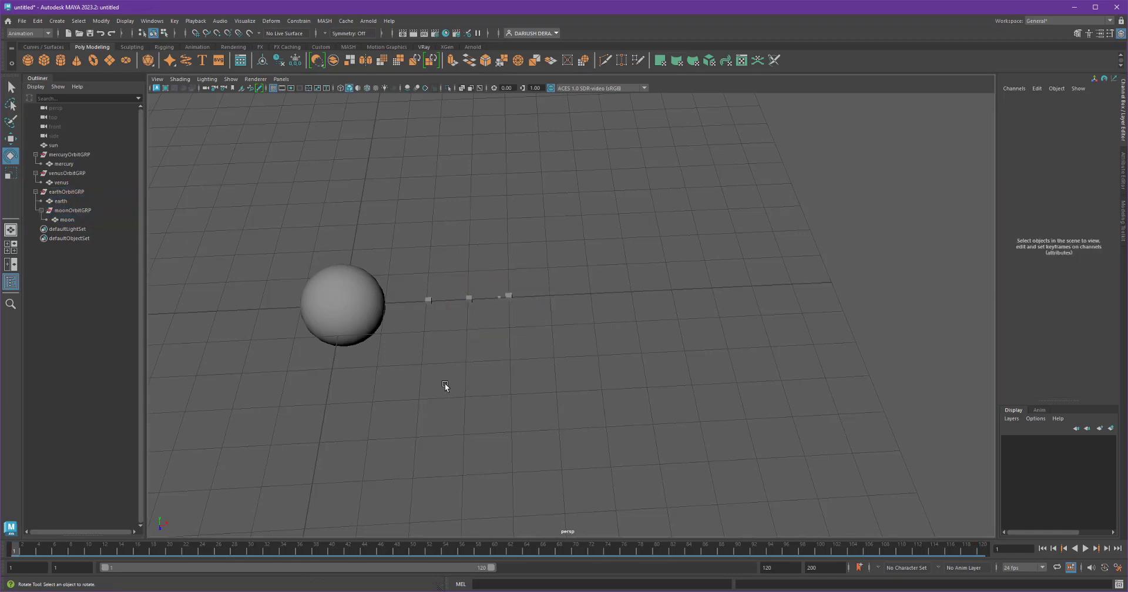
Inspect the material assigned to mercury, venus and earth in the Attribute Editor.
middle_click_drag(446, 385, 691, 344, "alt")
scroll(483, 370, "up", 3)
scroll(607, 358, "down", 1)
scroll(650, 350, "up", 2)
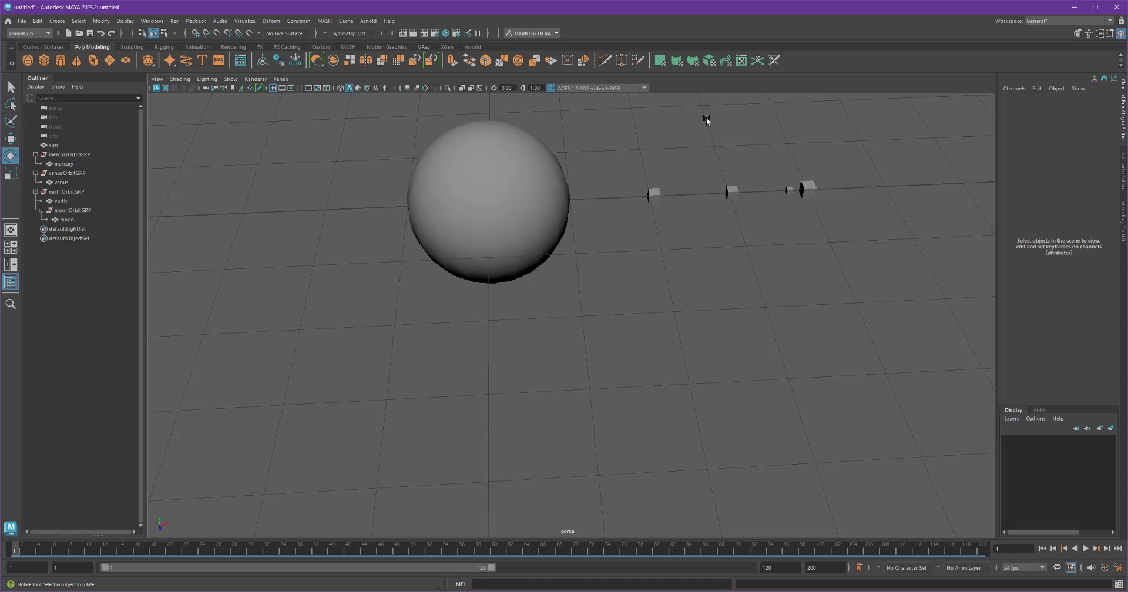
left_click(496, 166)
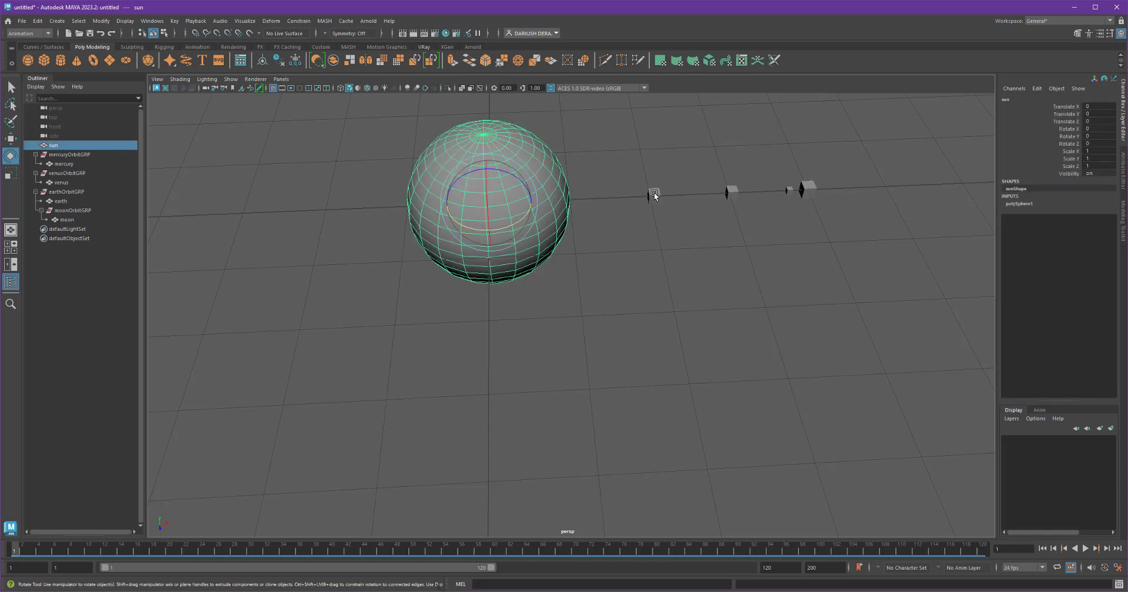
left_click(654, 195)
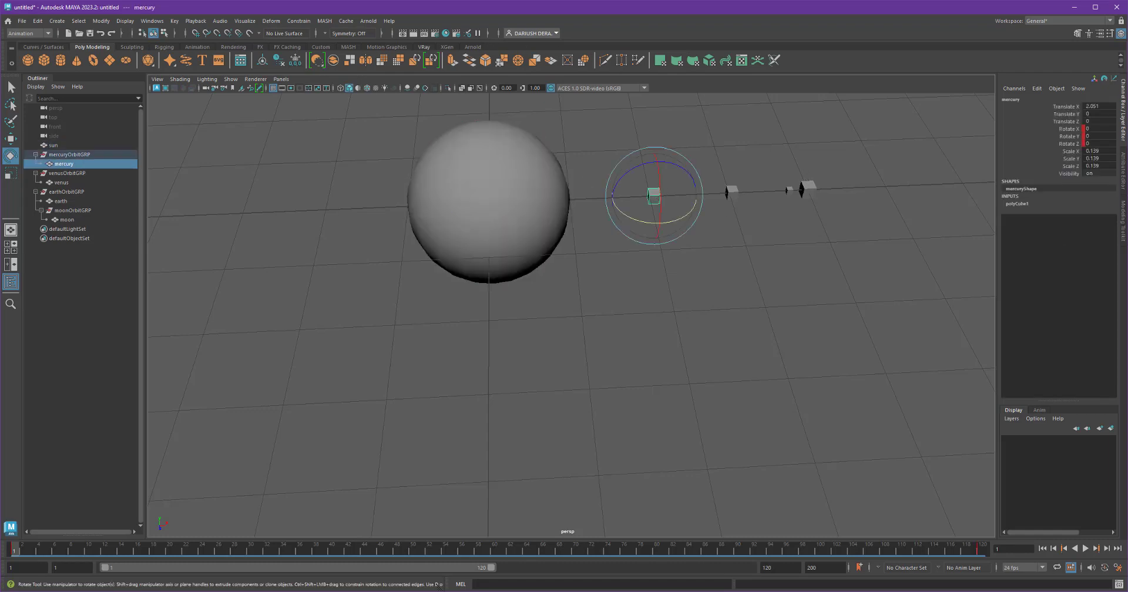
left_click(1124, 176)
left_click(1036, 99)
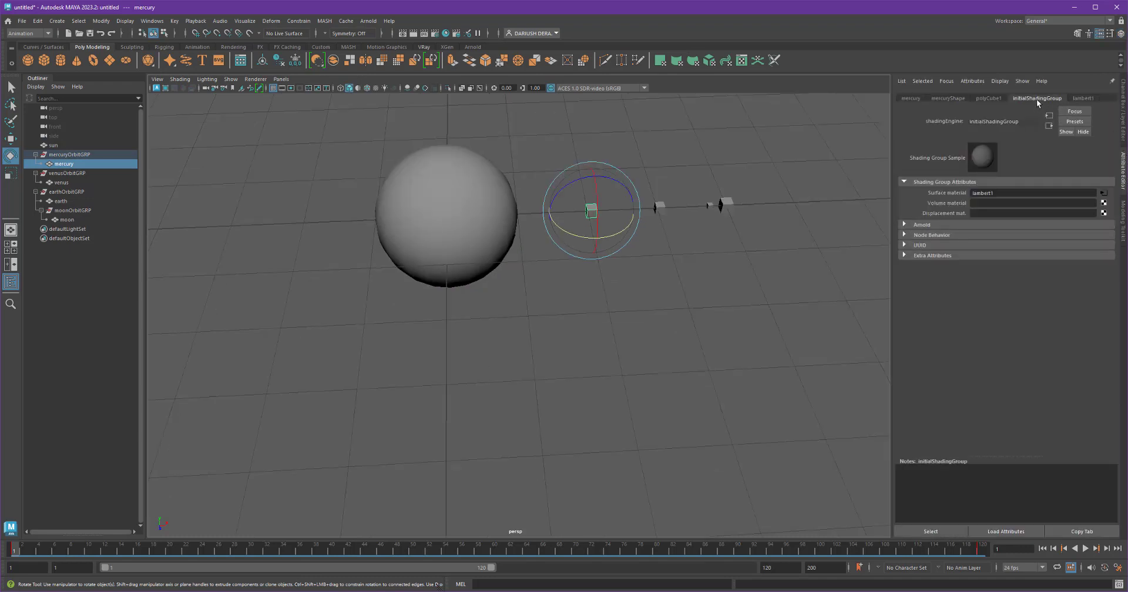
left_click(1092, 99)
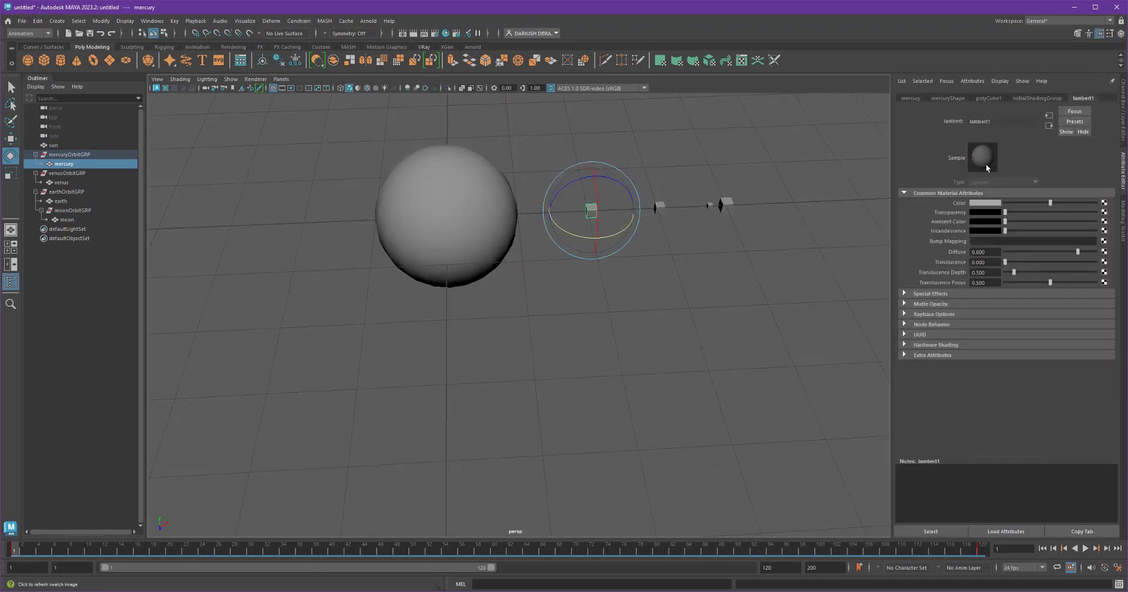
left_click(662, 208)
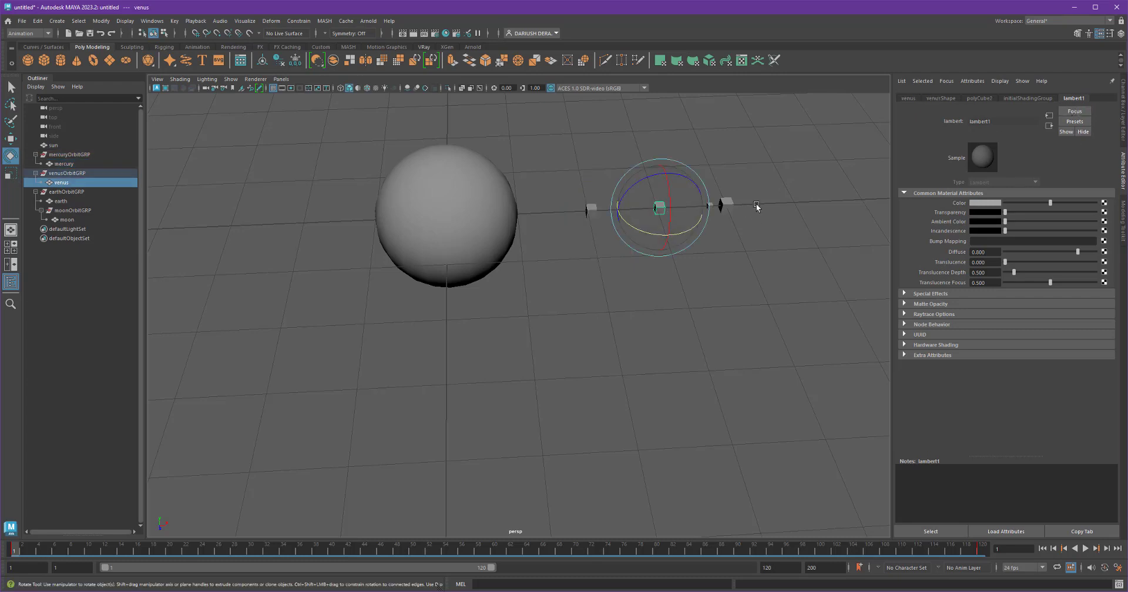
left_click(728, 203)
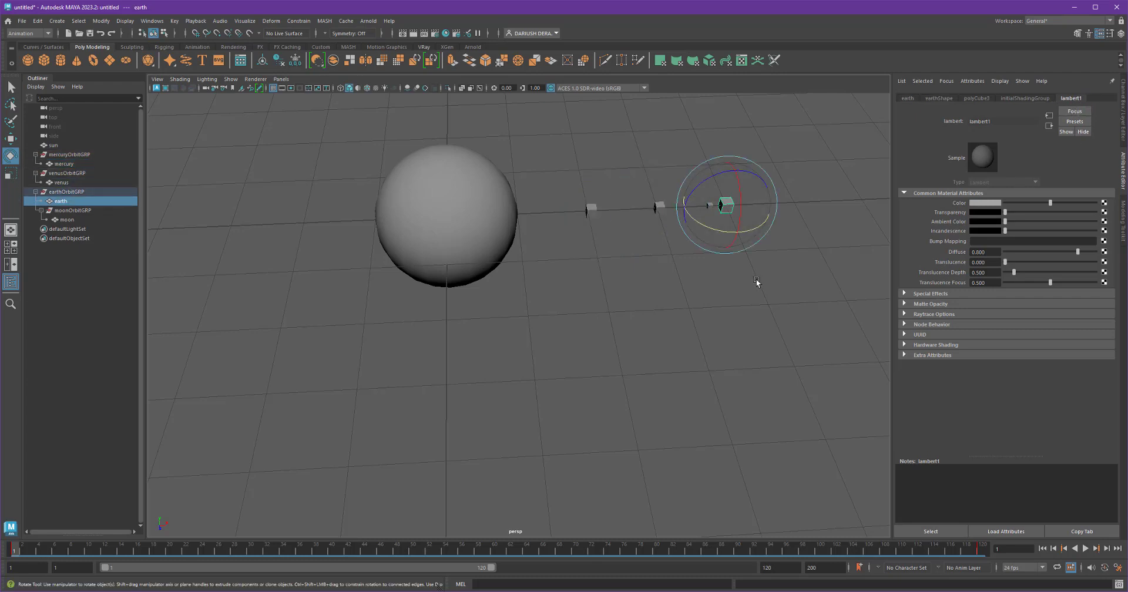
Try changing the shared lambert1 material's color to magenta, undo the change and clear the selection.
left_click(983, 202)
left_click(1002, 180)
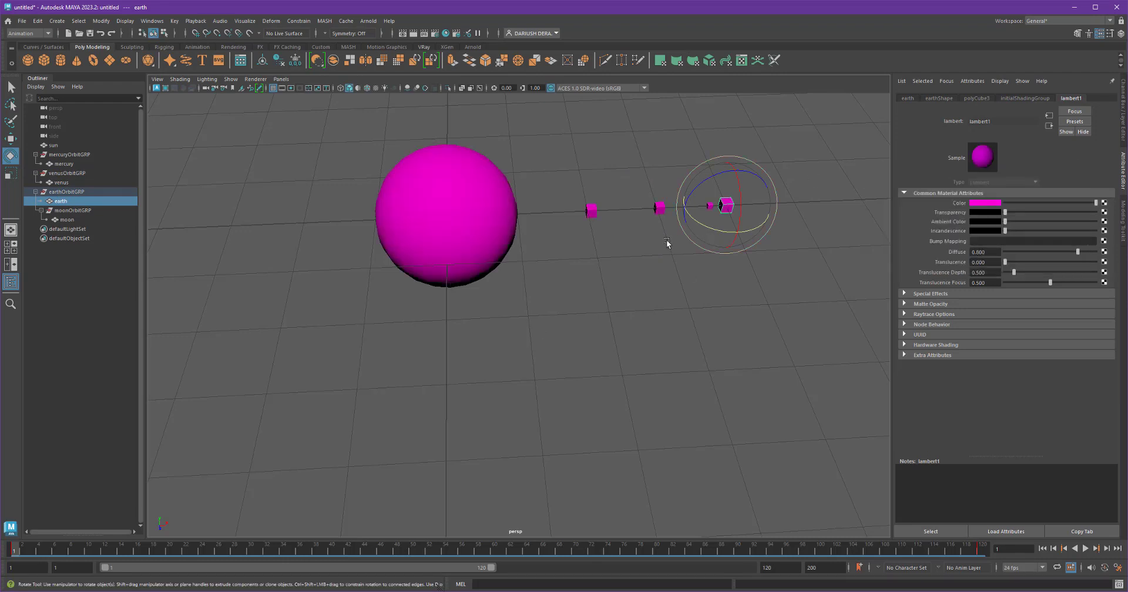
key("ctrl+z")
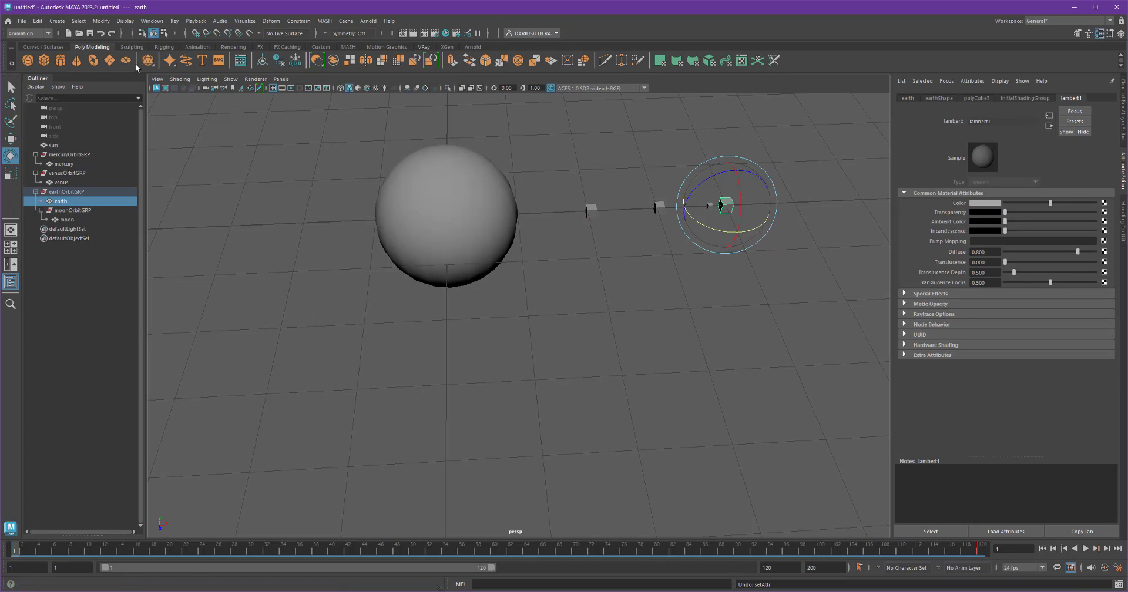
left_click(831, 326)
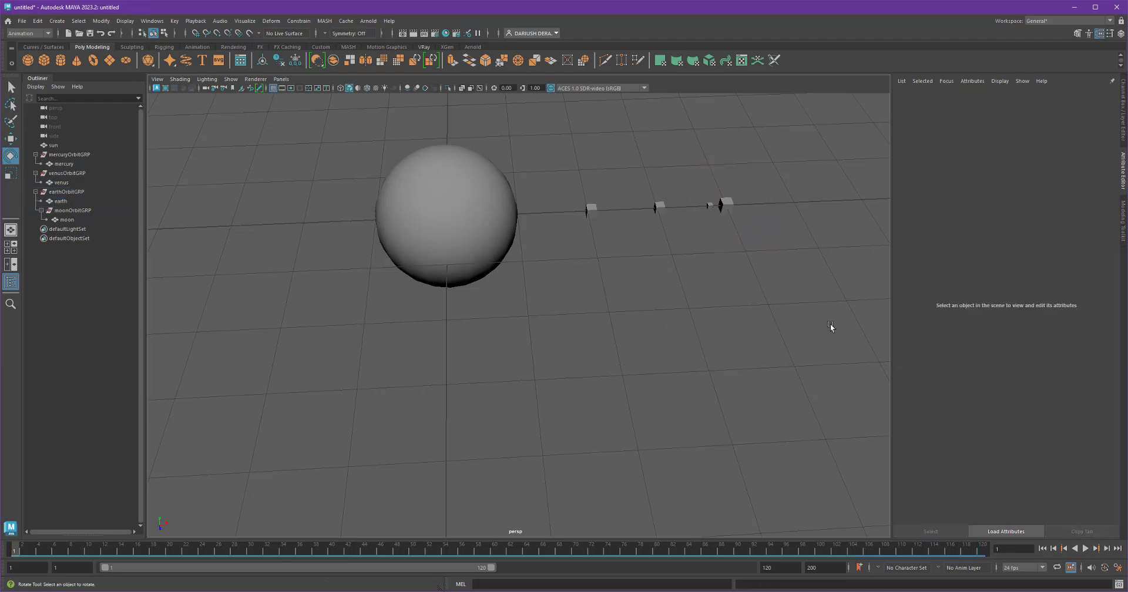
Review the material attributes of earth, the sun, mercury and venus again, and deselect everything.
left_click(728, 207)
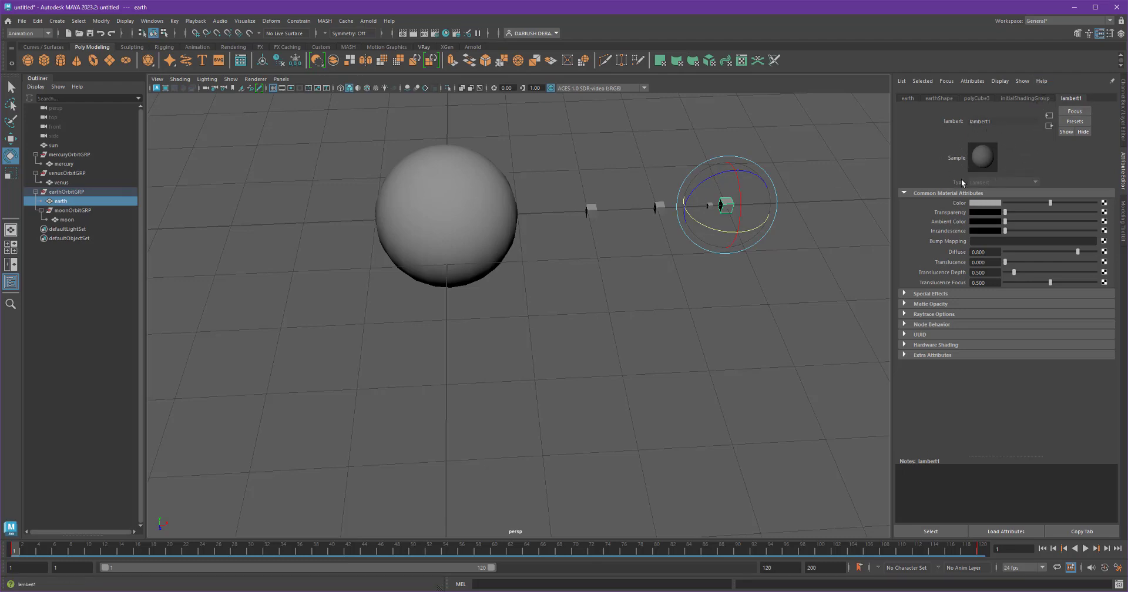
left_click(483, 158)
left_click(589, 211)
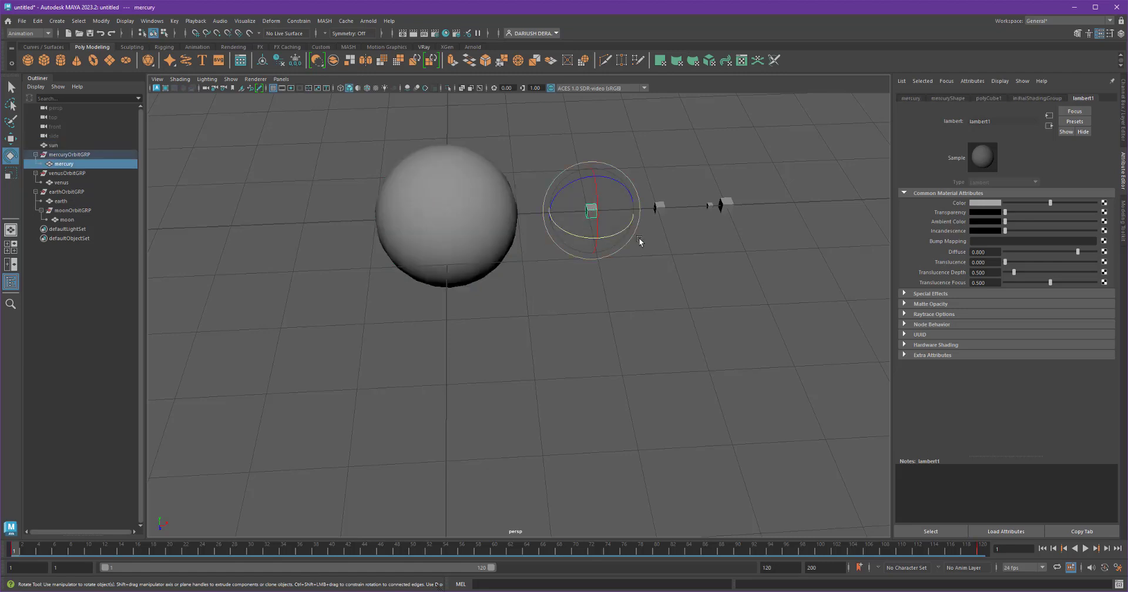
left_click(656, 206)
left_click(643, 333)
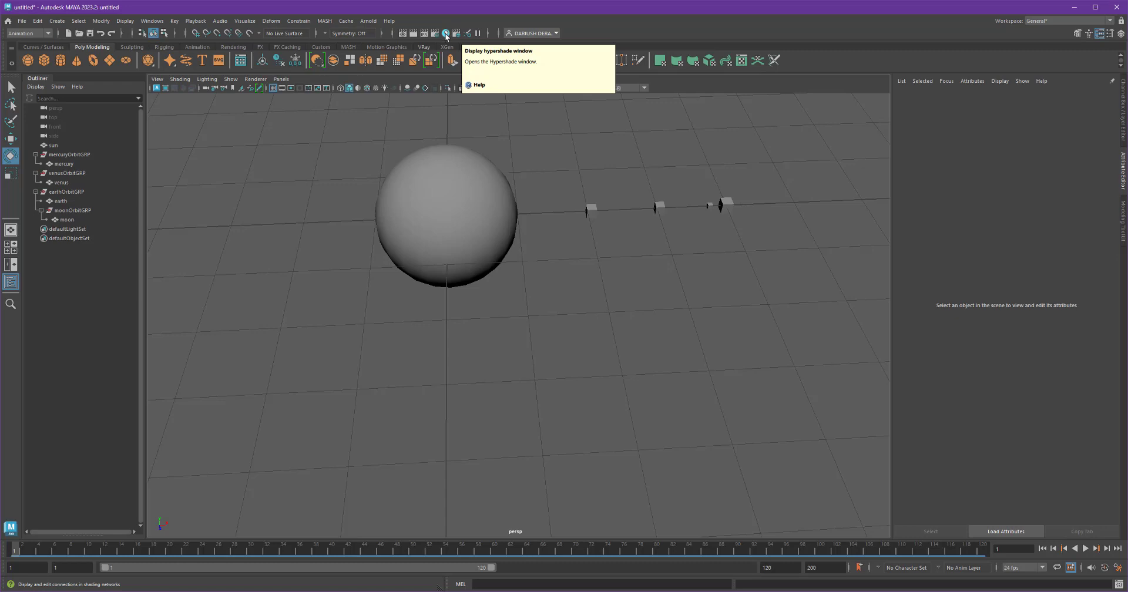
Open the Hypershade window and place it so the sun stays in view.
left_click(152, 20)
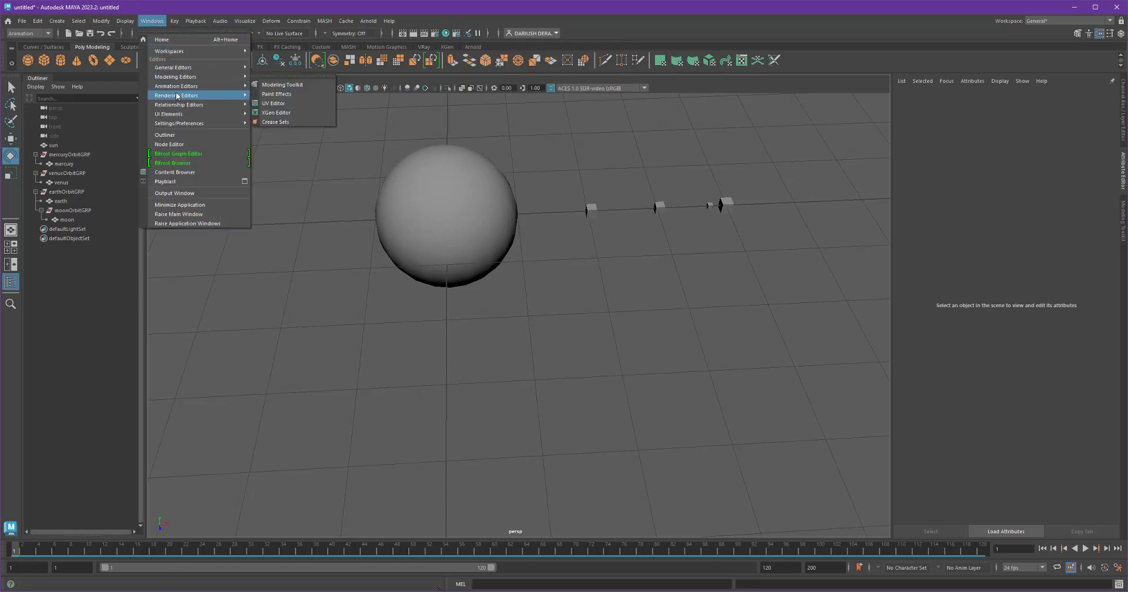
mouse_move(176, 96)
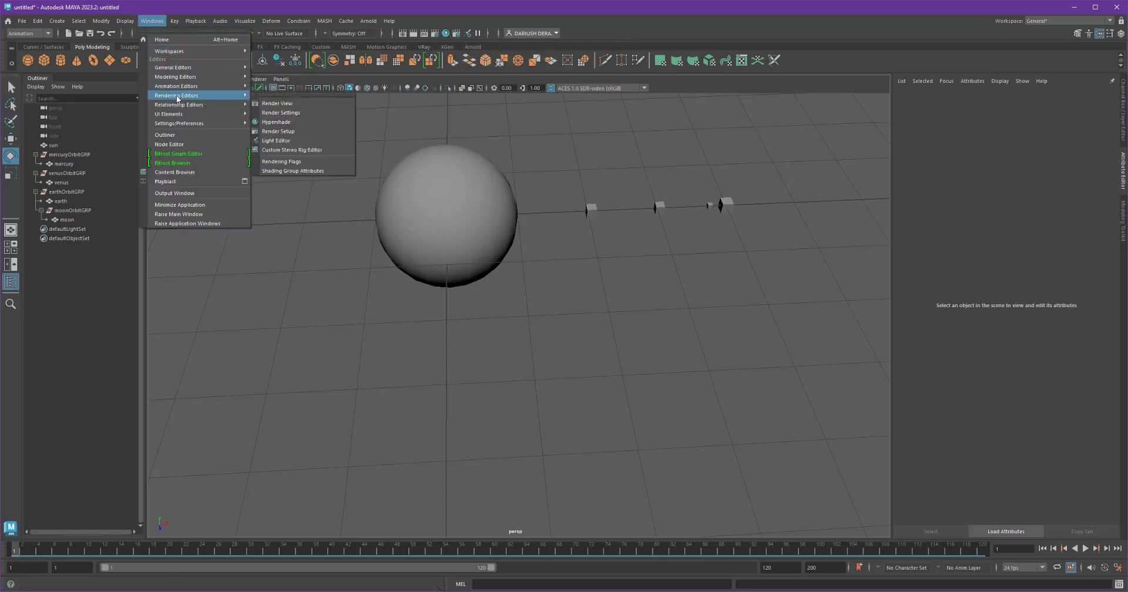
left_click(313, 123)
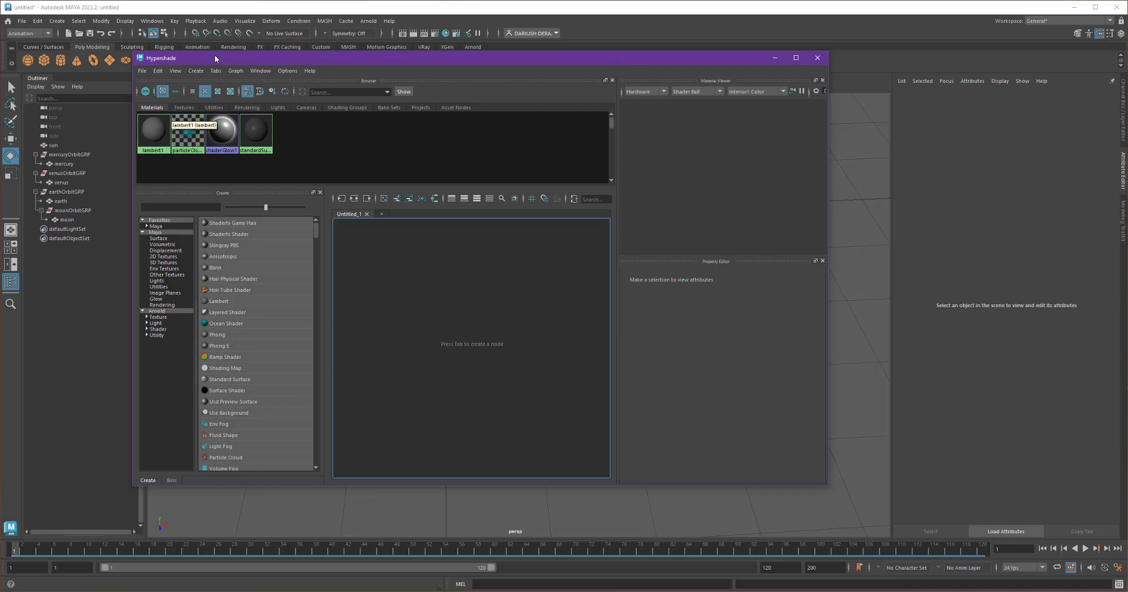
left_click_drag(226, 59, 626, 123)
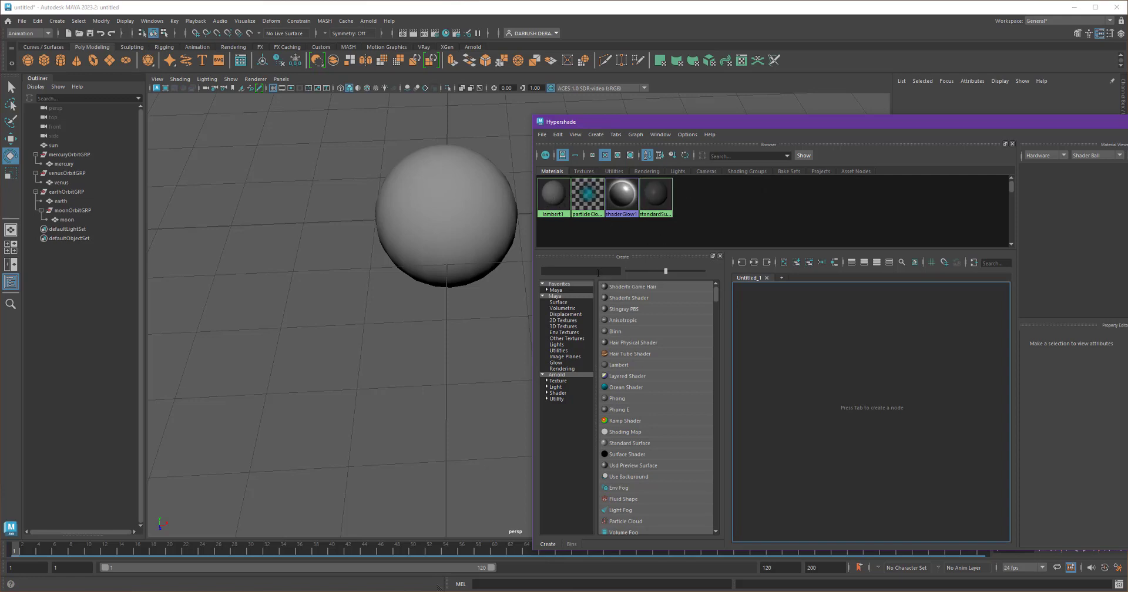
left_click(368, 21)
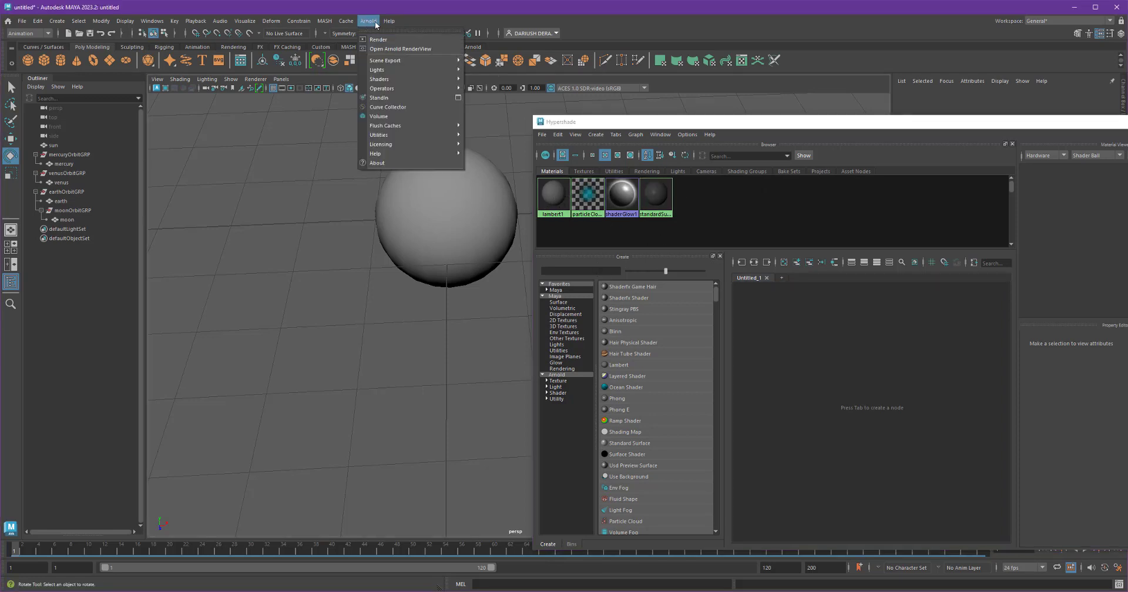
left_click(367, 22)
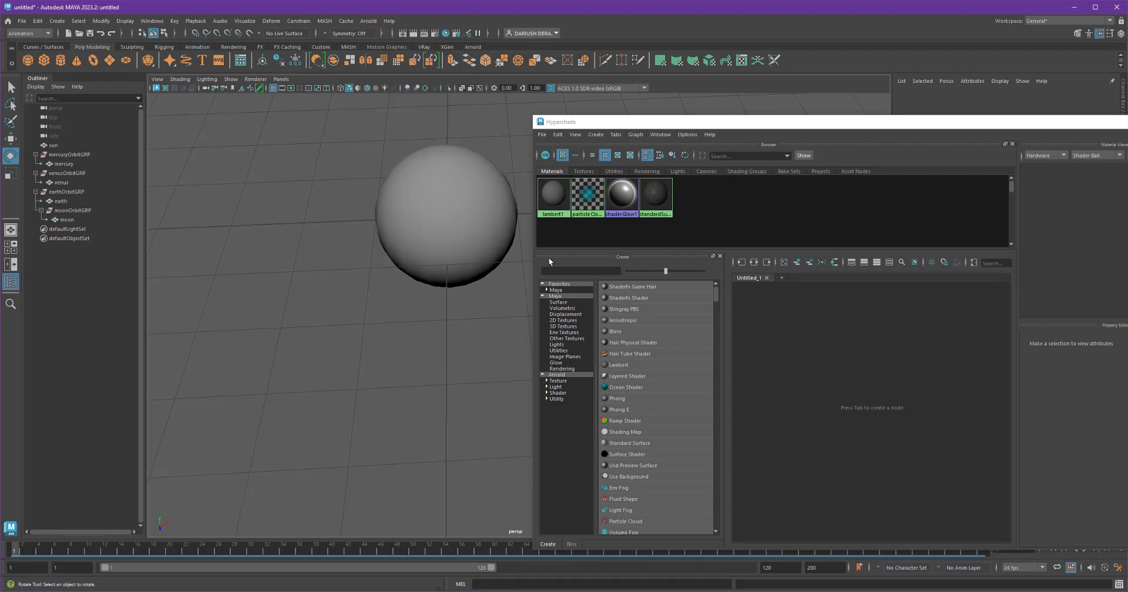
Search the Hypershade node list for "aist" and create an aiStandardSurface material.
left_click(588, 269)
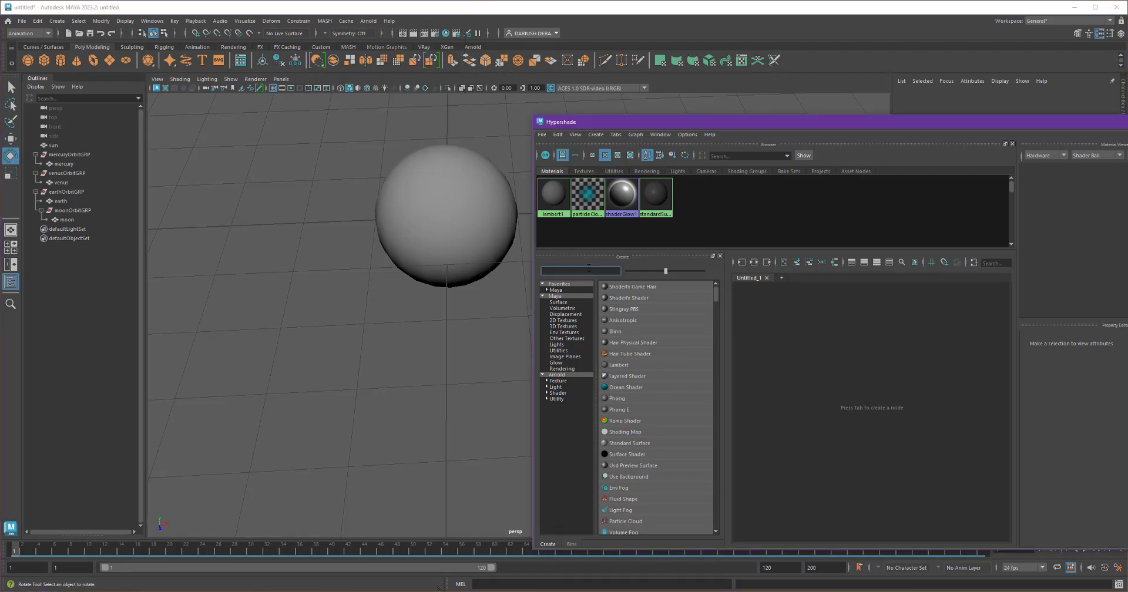
type("ai")
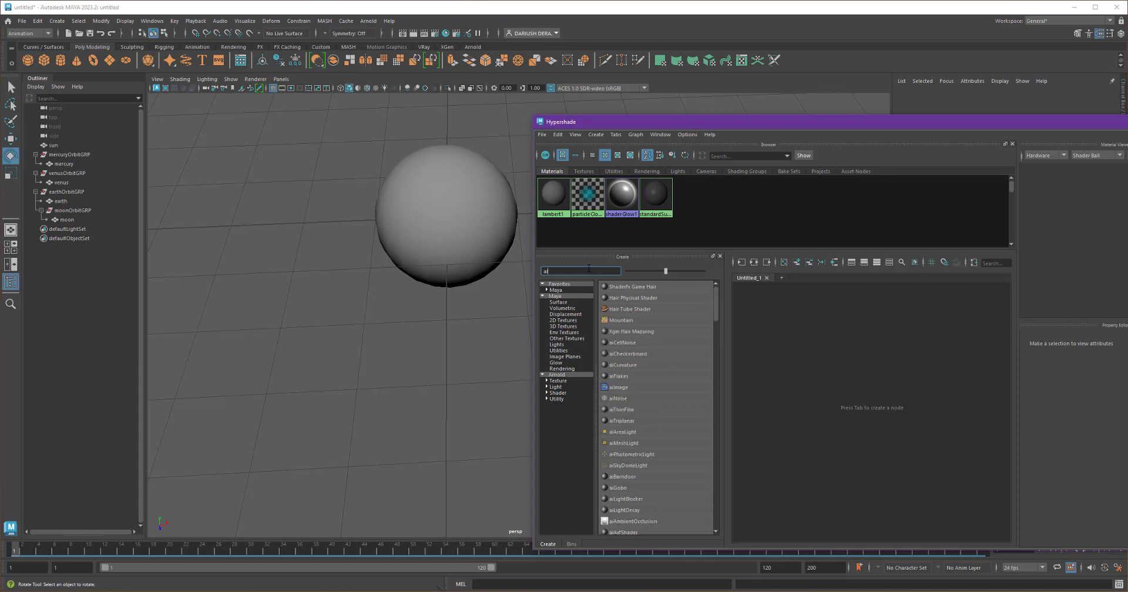
type("sta")
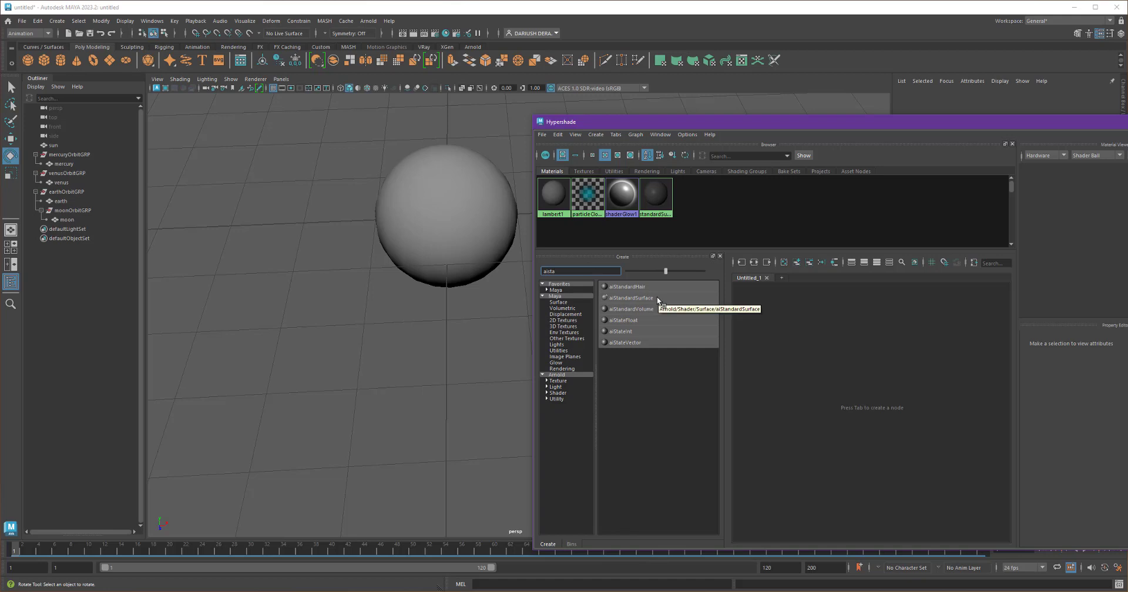
left_click_drag(632, 298, 668, 473)
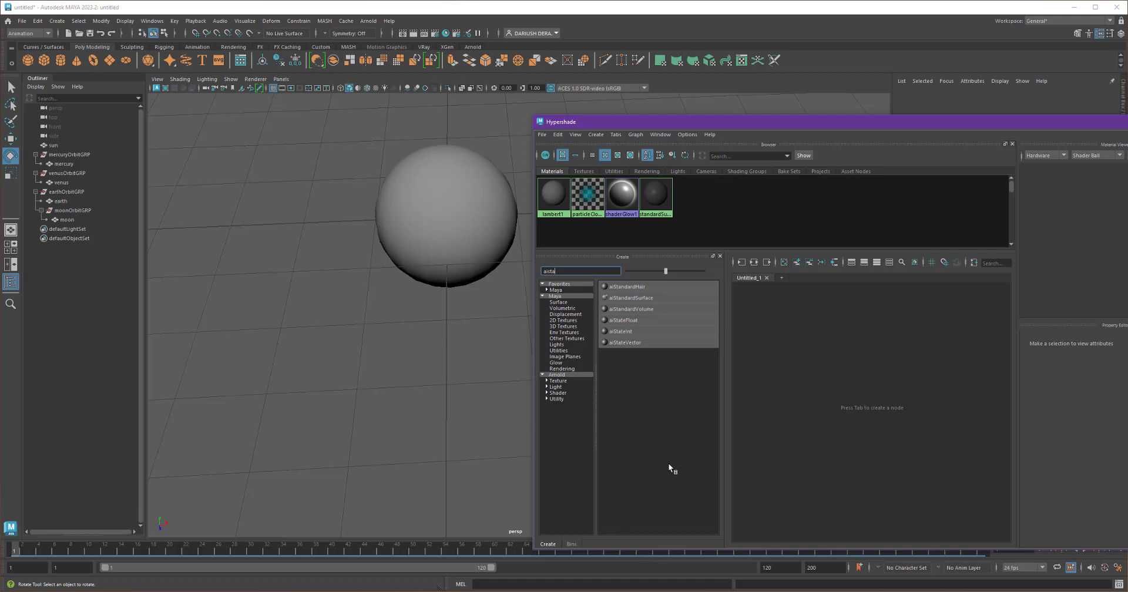
left_click_drag(669, 464, 565, 280)
double_click(571, 273)
type("aist")
left_click(631, 297)
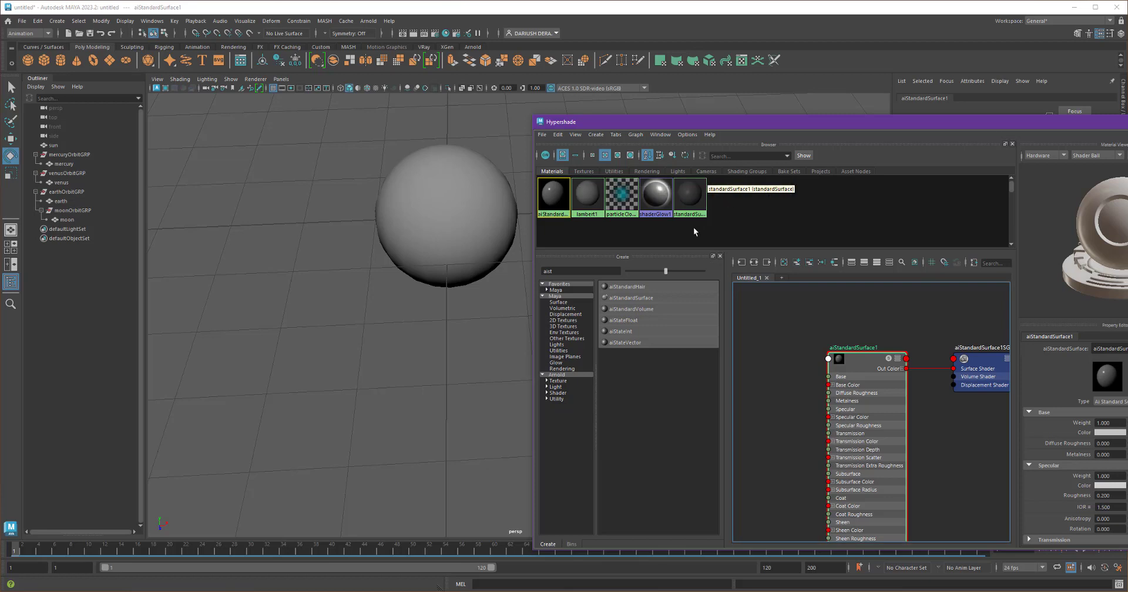
Review the scene's materials in the Hypershade browser and reselect the new aiStandardSurface1 material.
left_click_drag(701, 226, 597, 203)
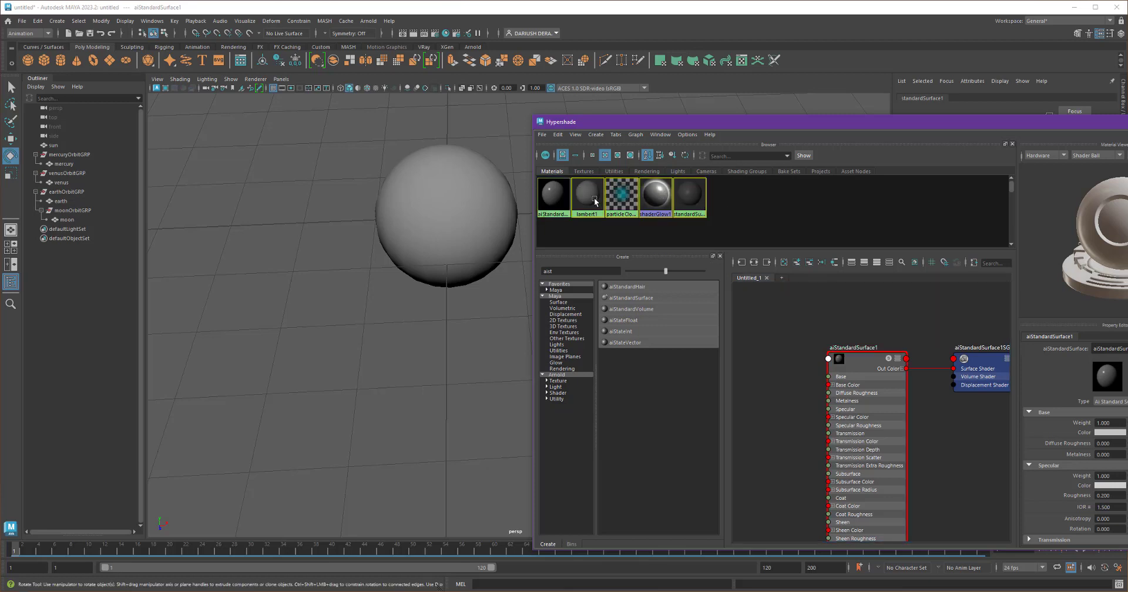
left_click(596, 231)
left_click_drag(597, 227, 721, 202)
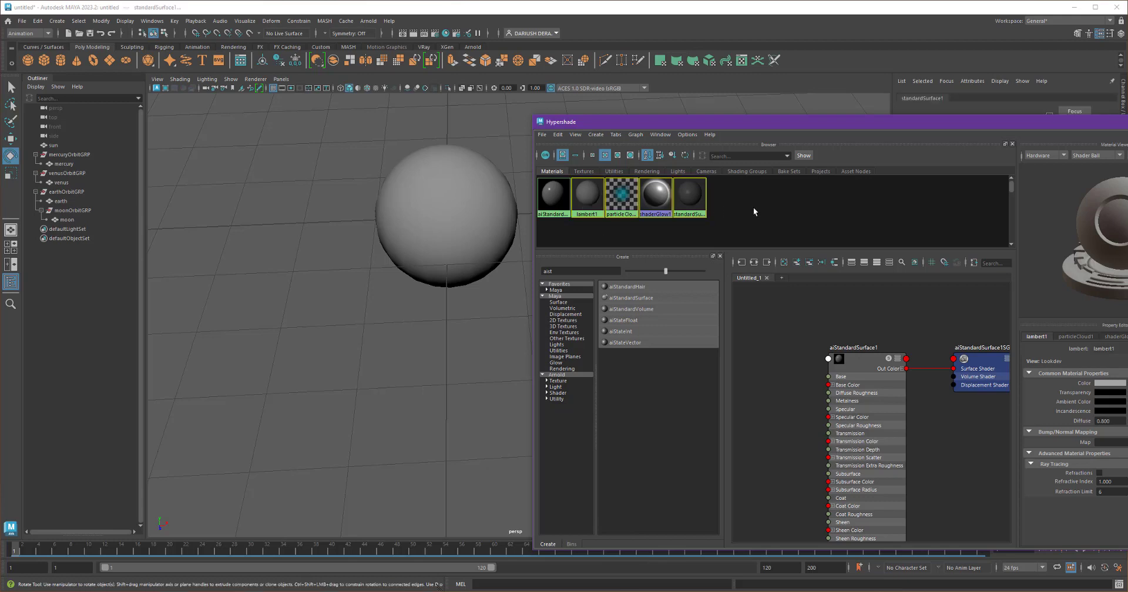
left_click(753, 207)
left_click(553, 194)
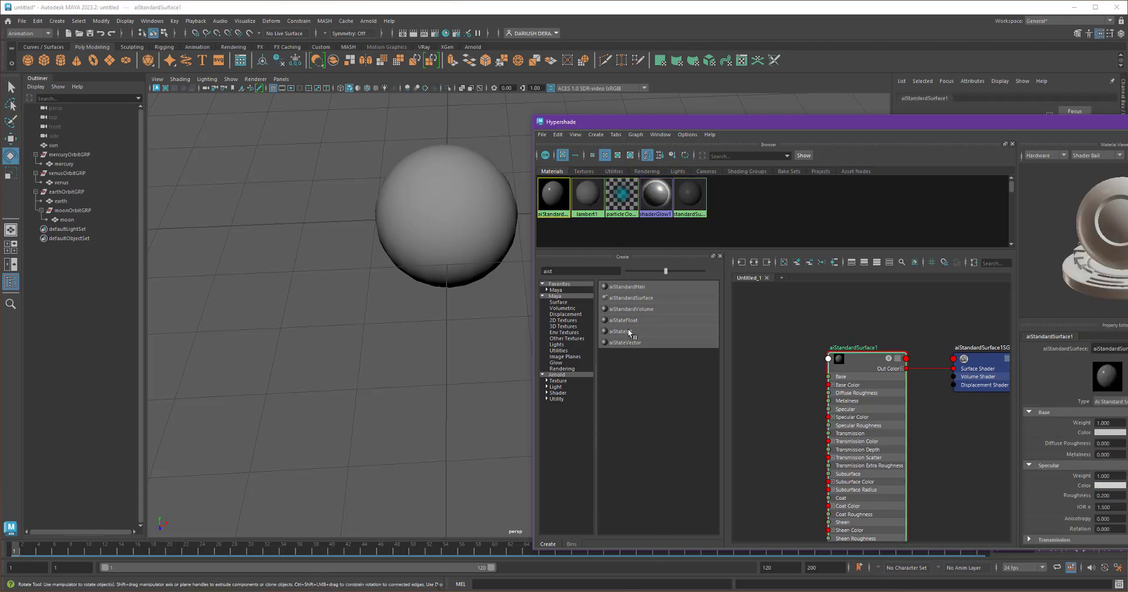
Bring the whole Hypershade window into view and set the base color of aiStandardSurface1 to a saturated orange.
left_click_drag(727, 122, 341, 84)
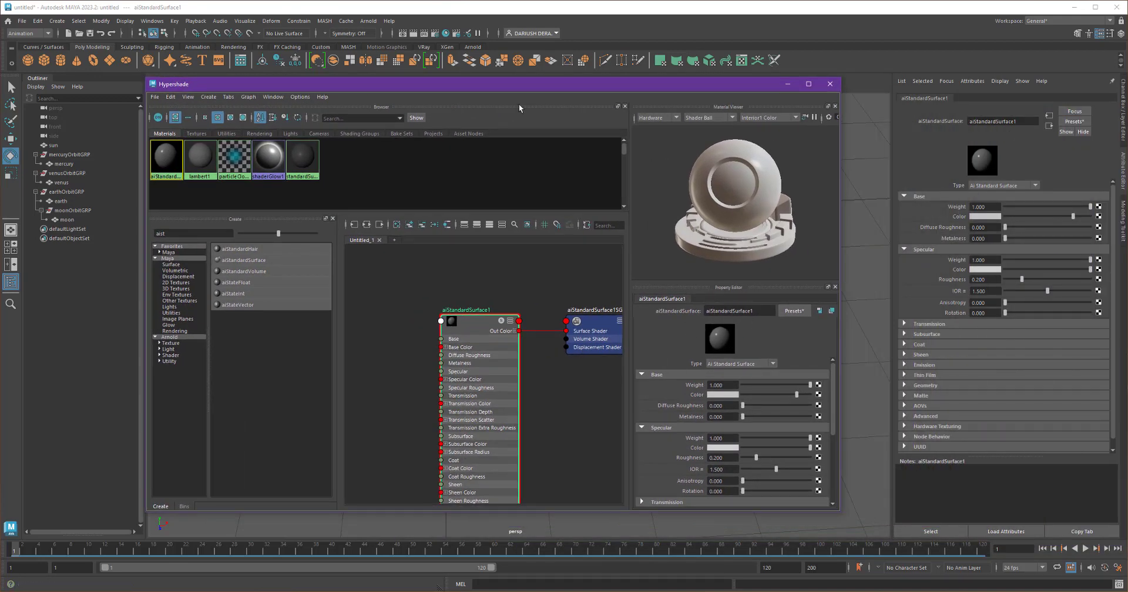
left_click_drag(487, 86, 481, 88)
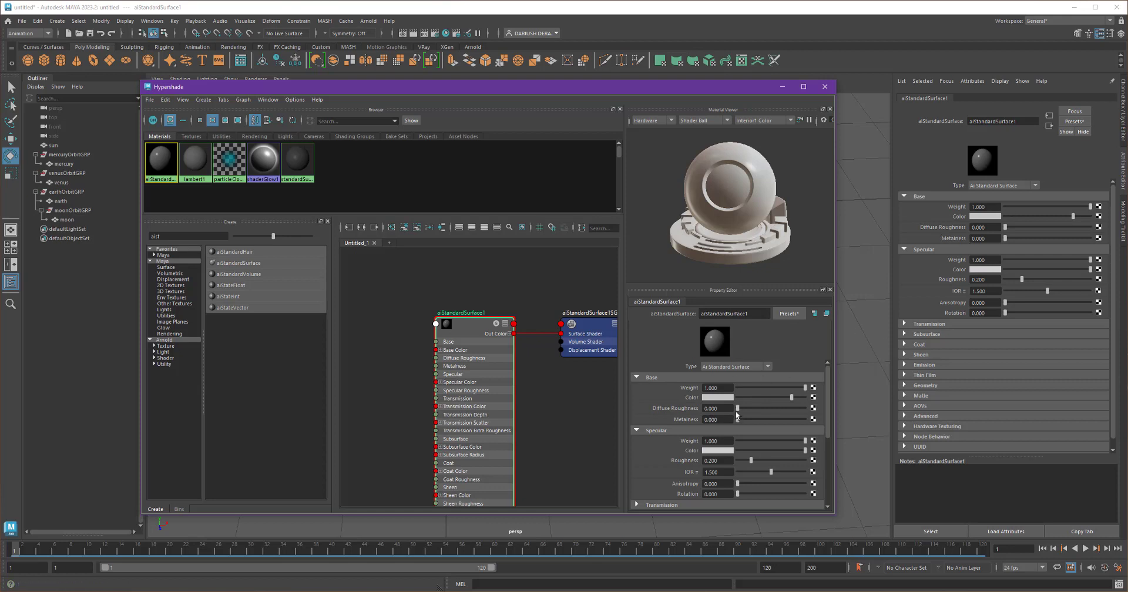
left_click(717, 397)
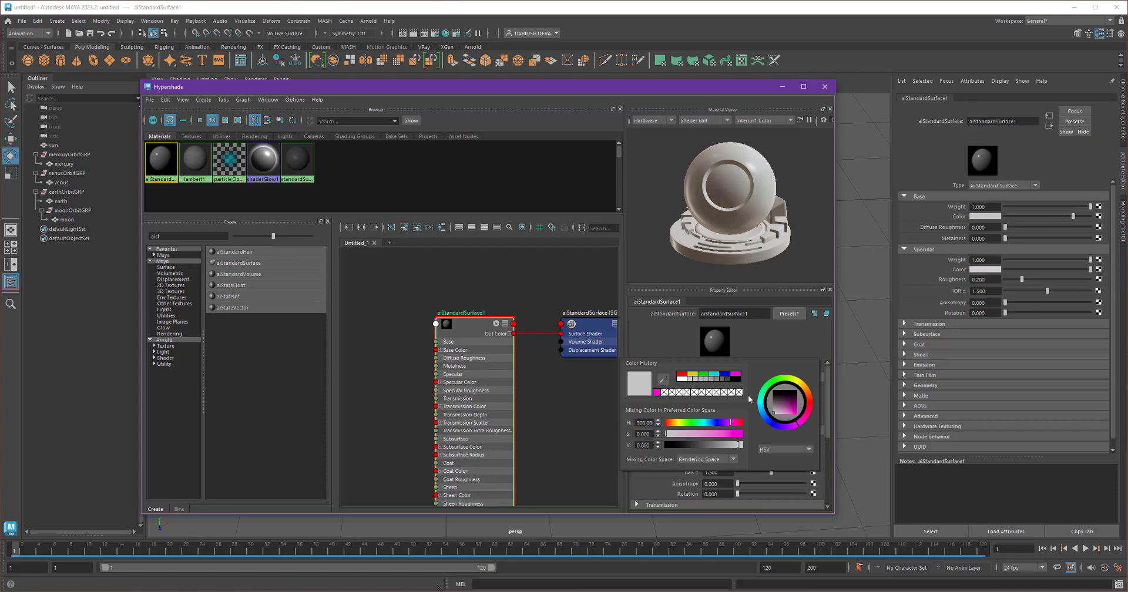
left_click_drag(811, 398, 802, 415)
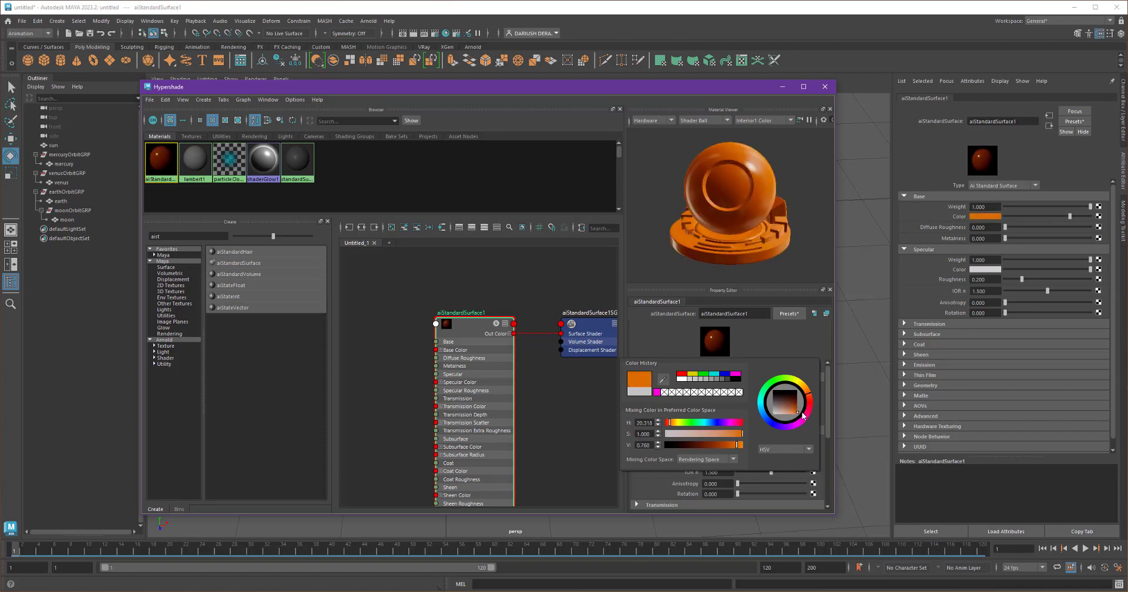
Move the Hypershade window aside and assign the orange aiStandardSurface1 material to the sun.
left_click_drag(676, 86, 863, 110)
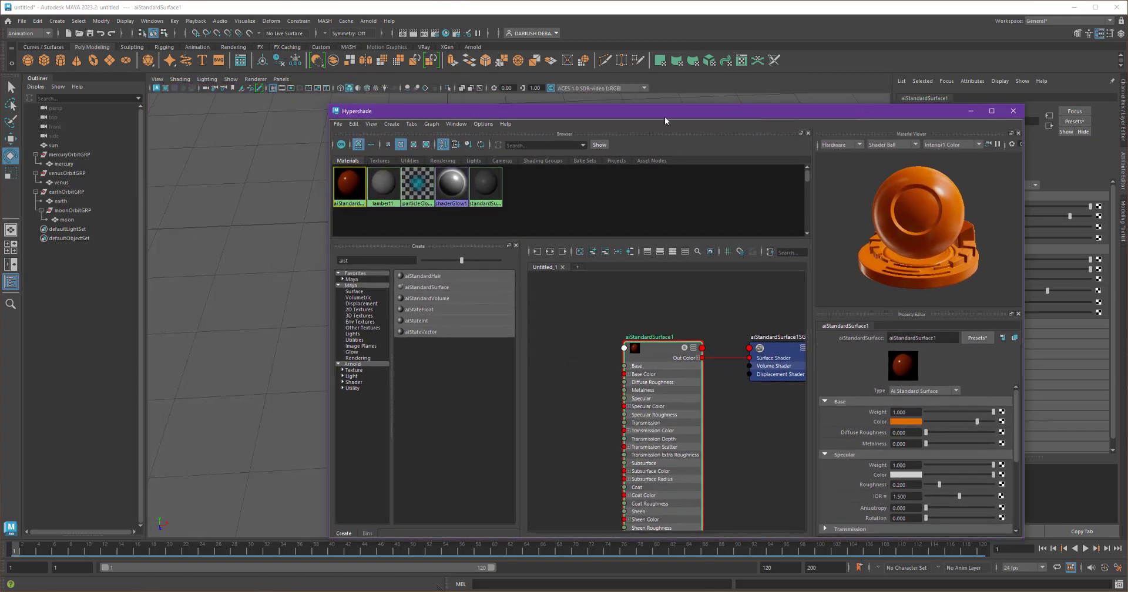
left_click_drag(631, 108, 911, 110)
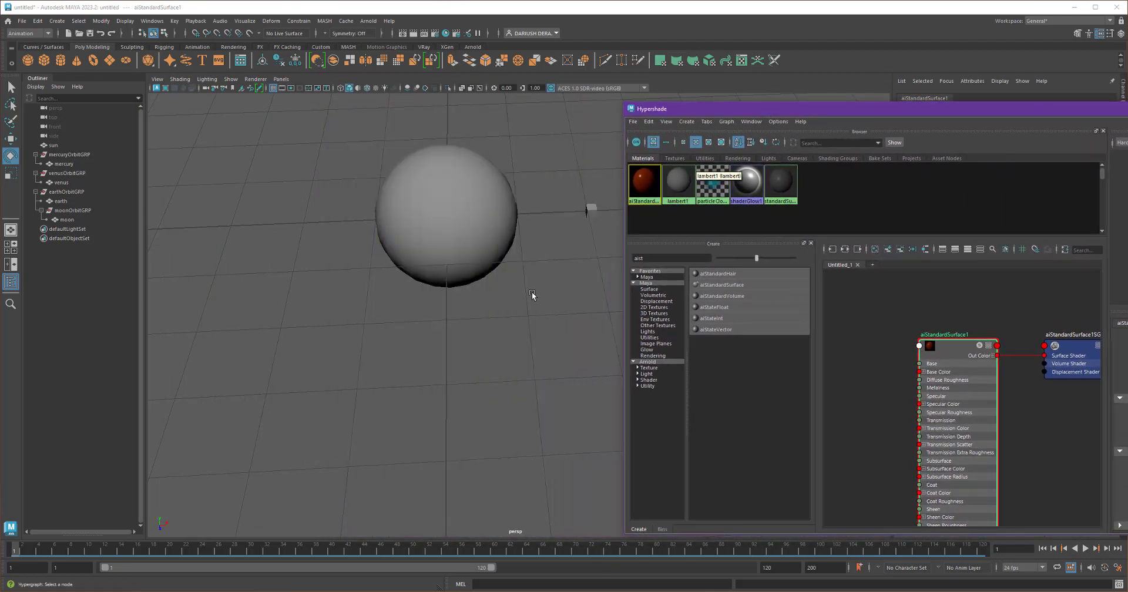
left_click_drag(531, 297, 315, 270, "alt")
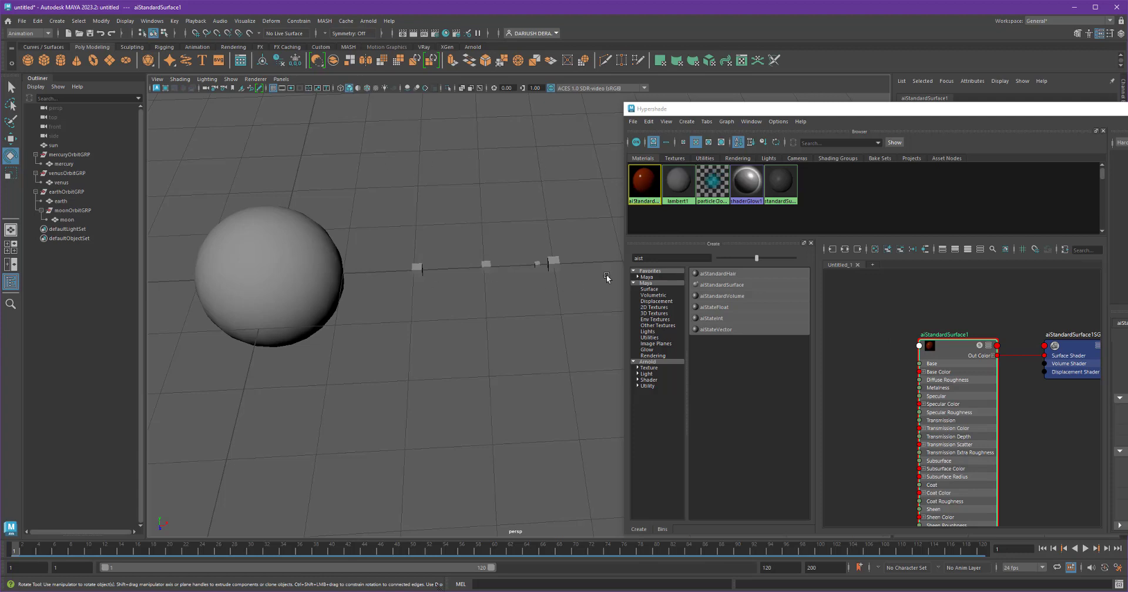
middle_click_drag(643, 187, 540, 157)
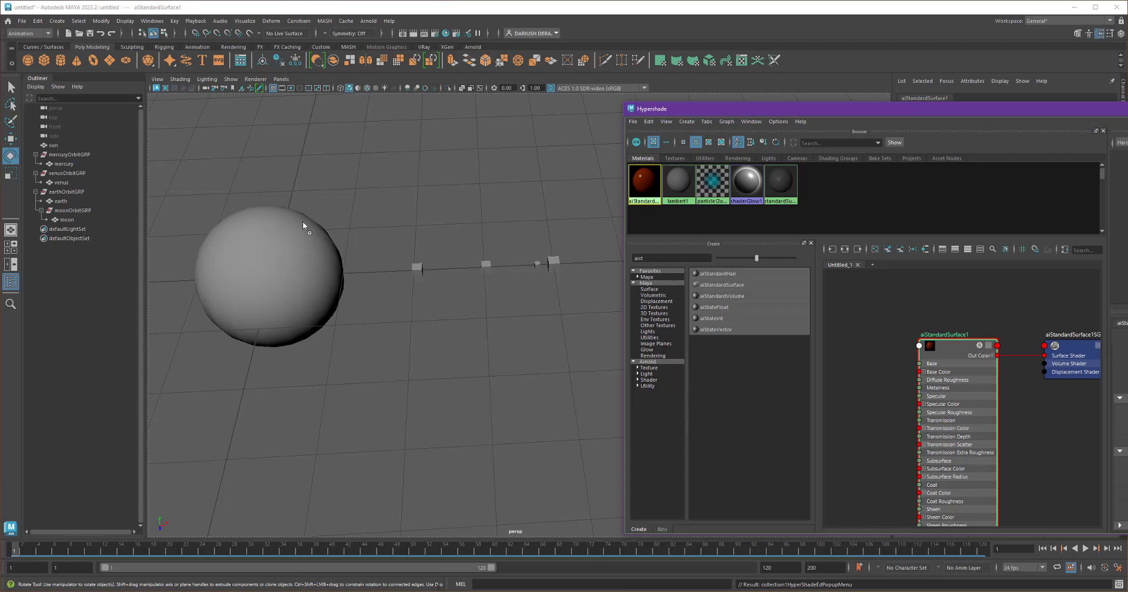
middle_click_drag(252, 253, 262, 249)
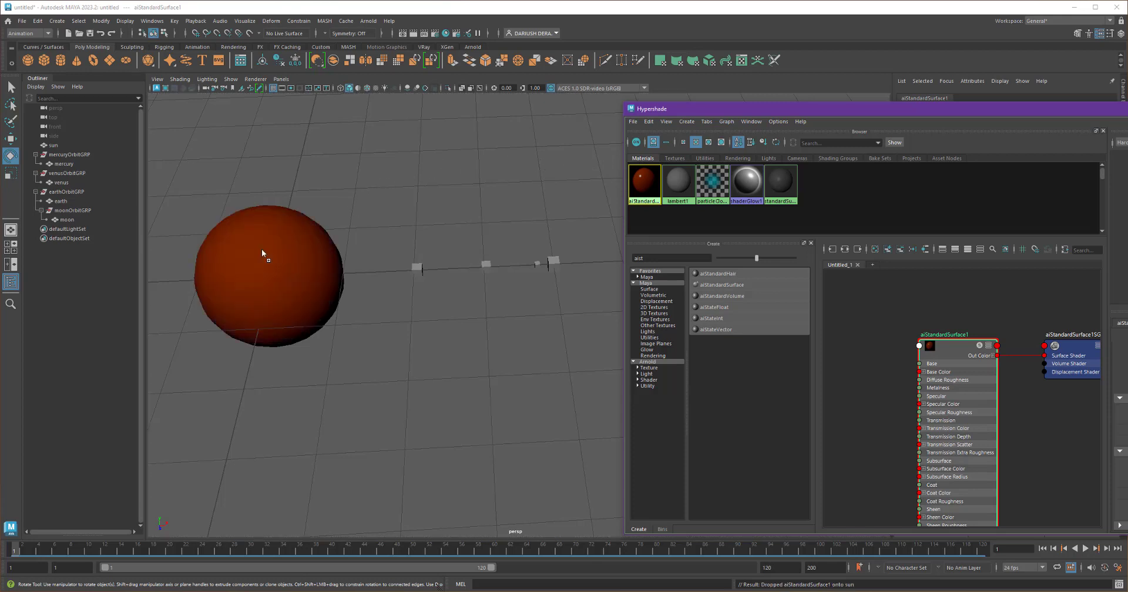
Create a second aiStandardSurface material with a yellow base color and assign it to mercury.
mouse_move(405, 323)
left_mouse_down("alt")
mouse_move(458, 302)
mouse_move(400, 312)
mouse_move(411, 306)
left_mouse_up("alt")
left_click(890, 355)
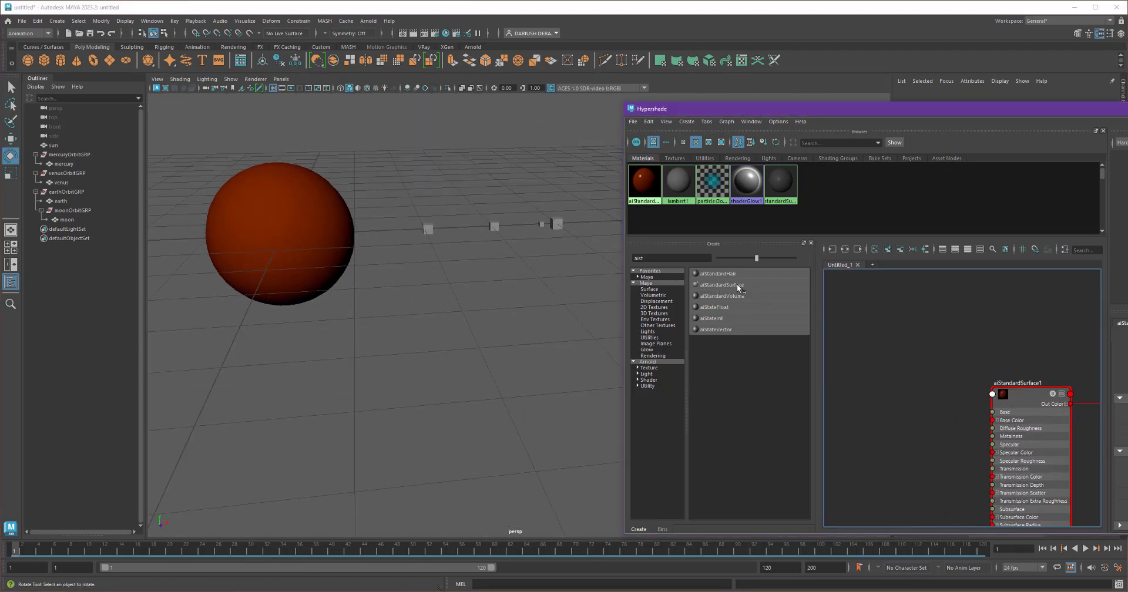
left_click(714, 284)
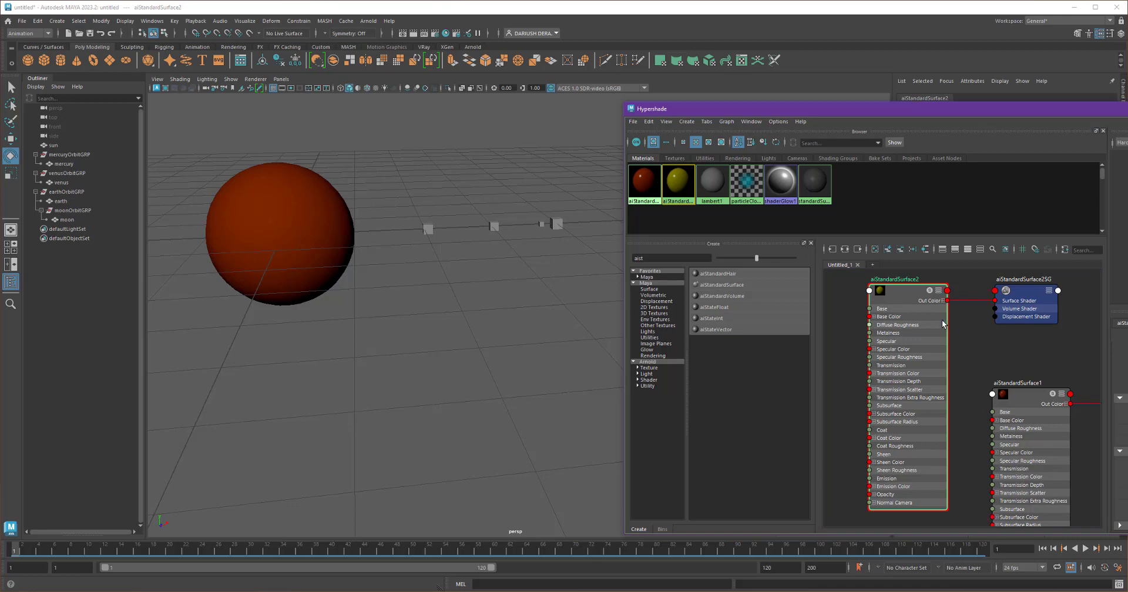
middle_click_drag(853, 318, 853, 336)
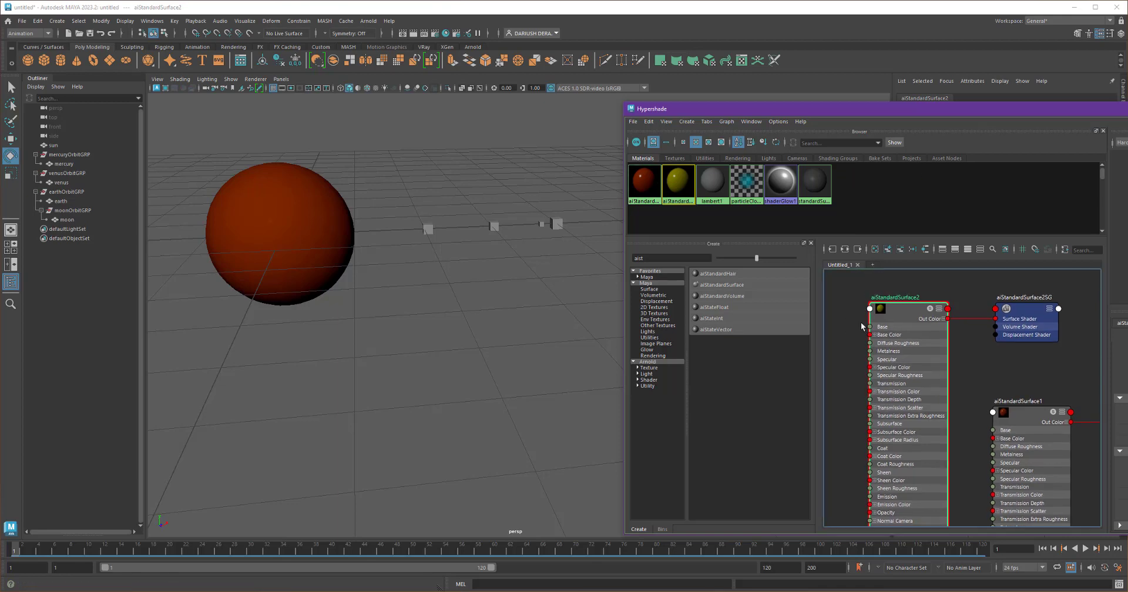
left_click_drag(436, 272, 680, 335, "alt")
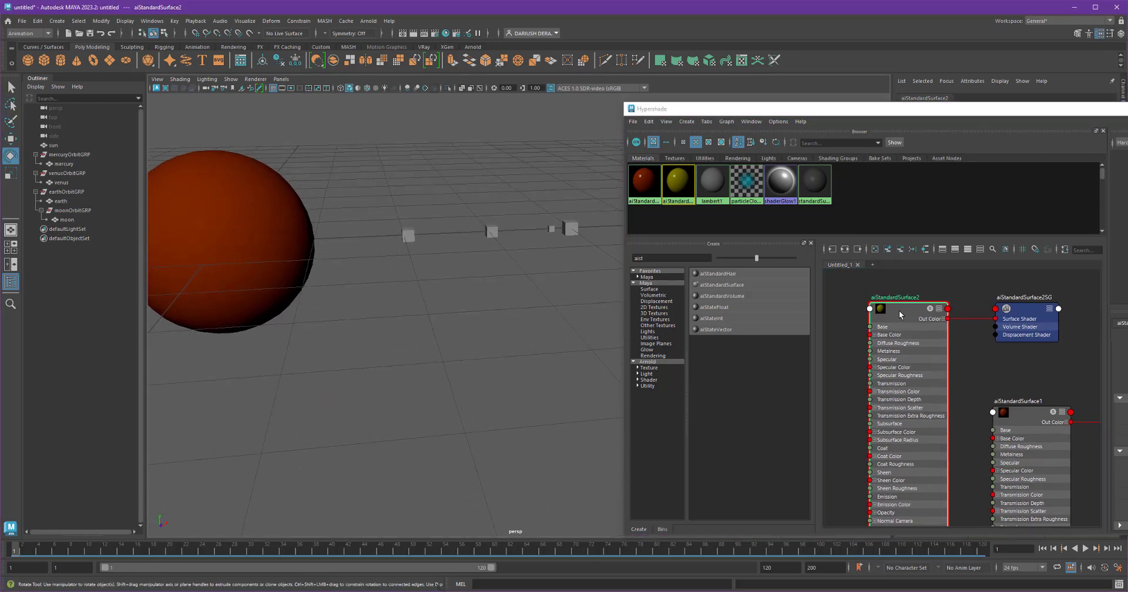
middle_click_drag(582, 191, 410, 235)
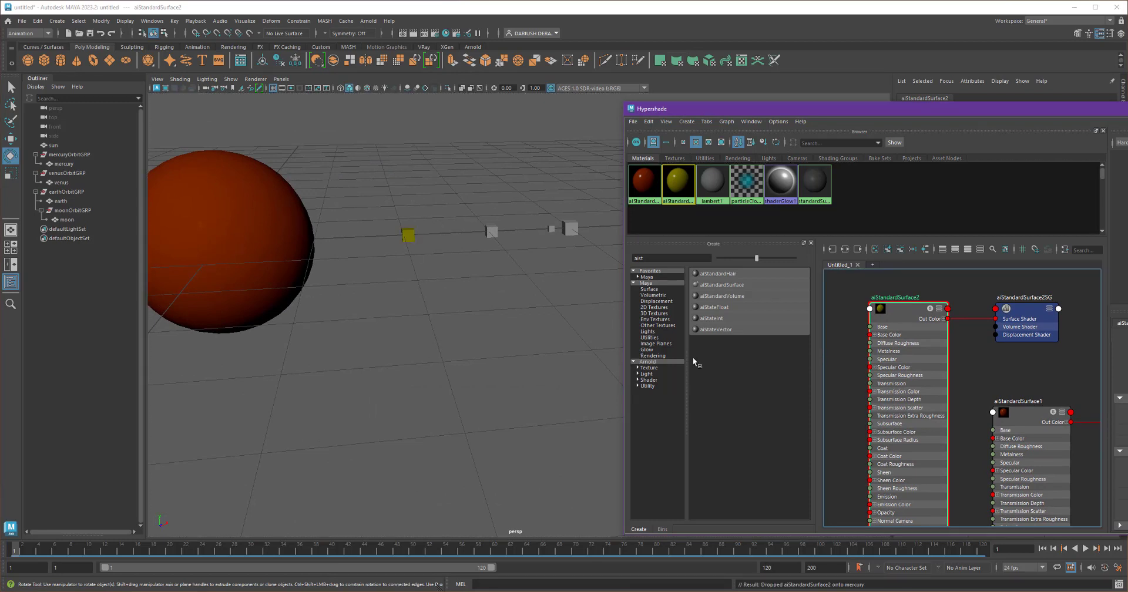
Create a magenta aiStandardSurface material and assign it to venus, and a teal one assigned to earth.
middle_click_drag(846, 347, 971, 451)
left_click(720, 284)
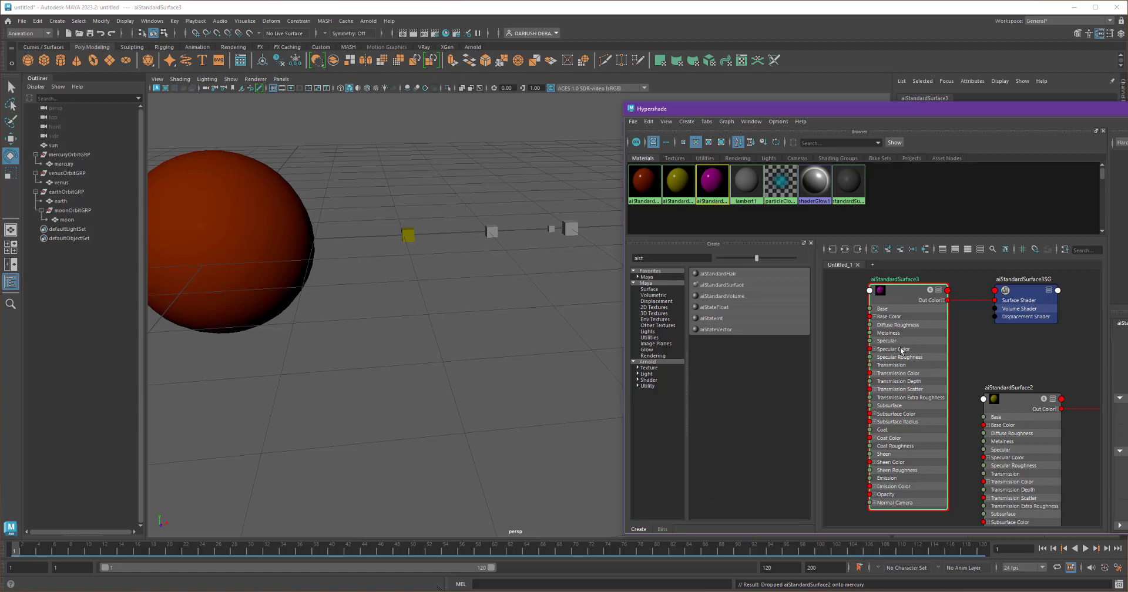
middle_click_drag(911, 291, 495, 237)
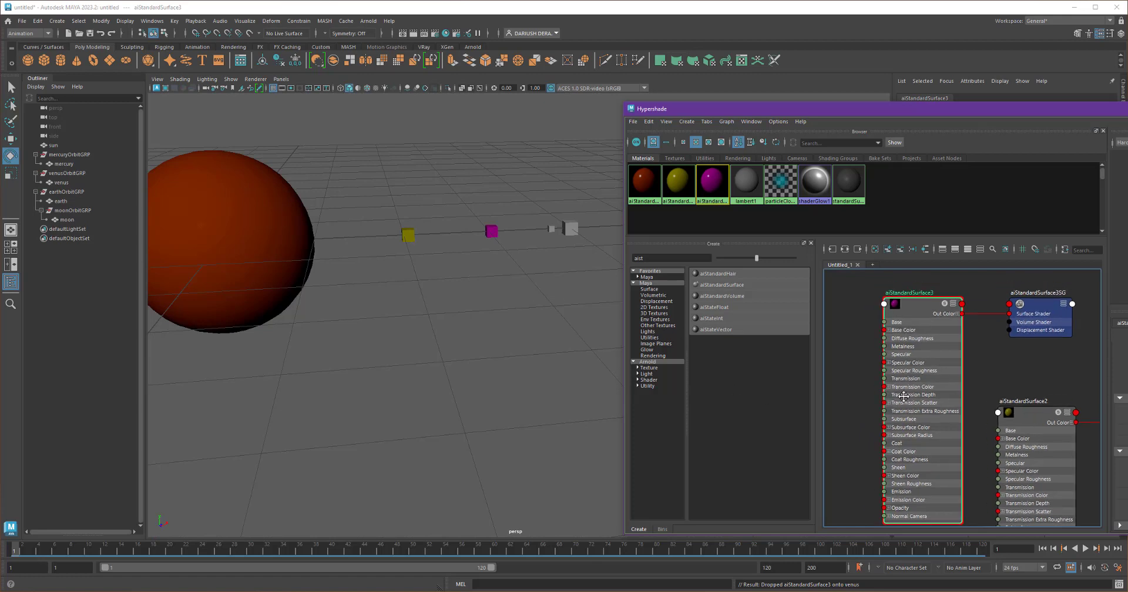
left_click(720, 285)
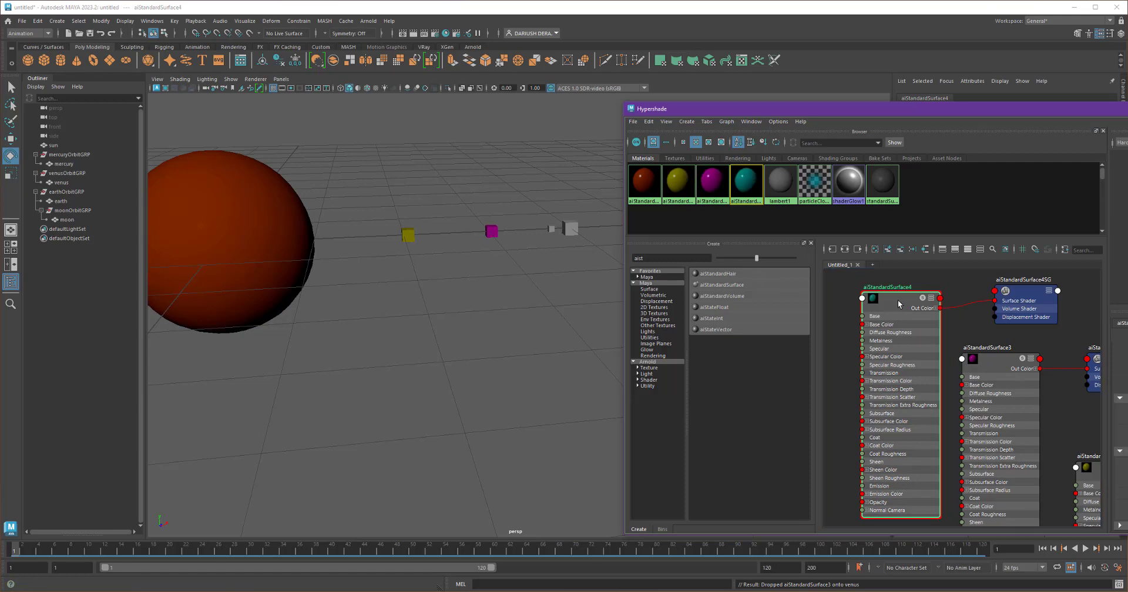
middle_click_drag(895, 300, 572, 228)
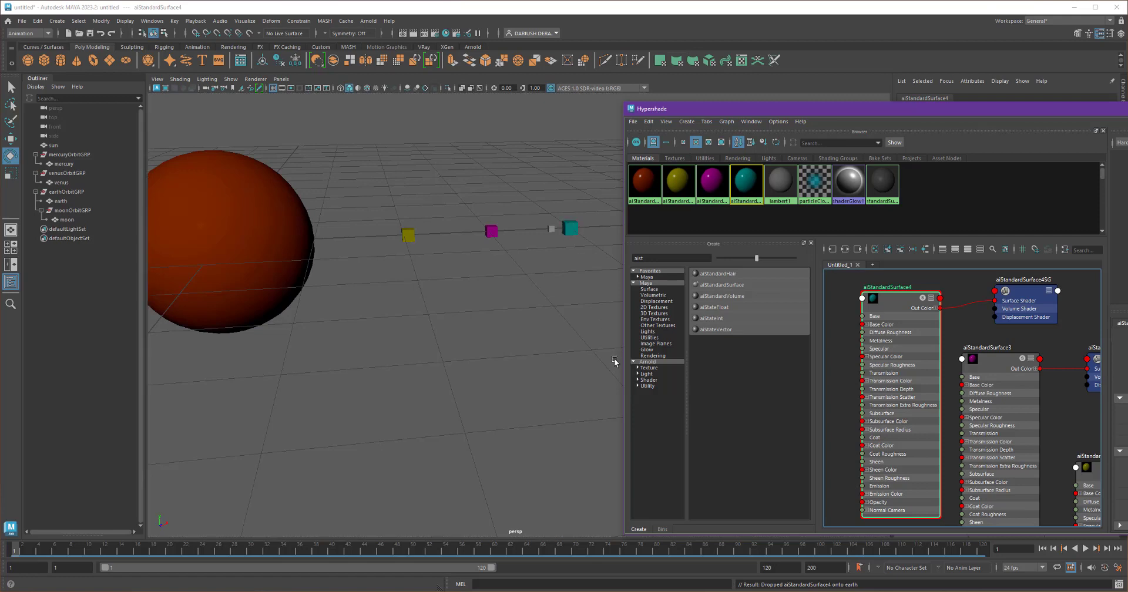
Create a fifth aiStandardSurface material with a red base color and assign it to the moon.
left_click(718, 285)
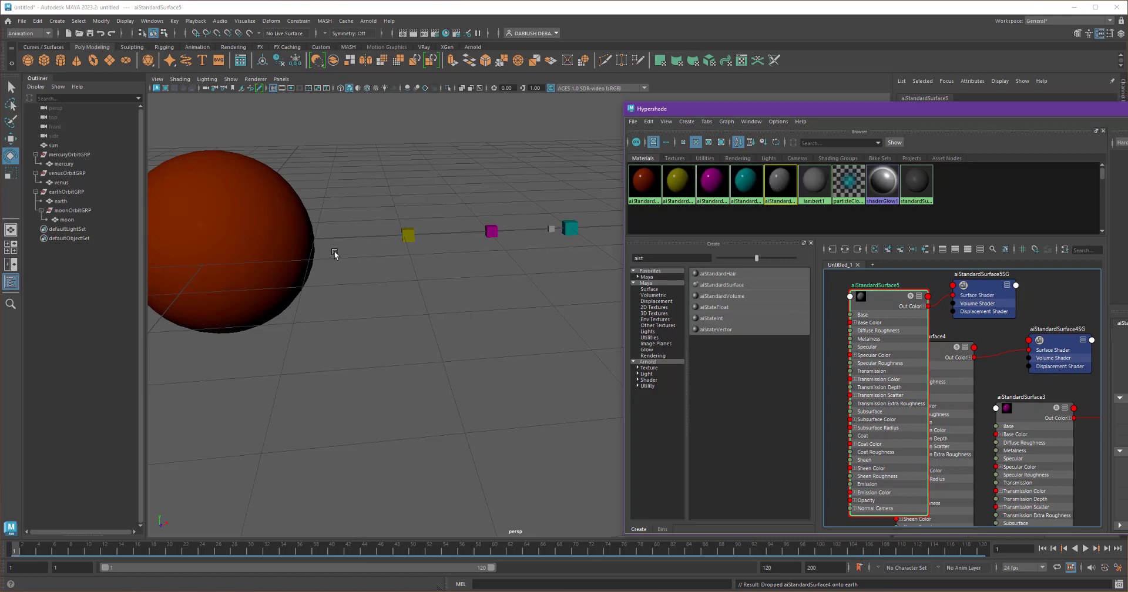
left_click_drag(875, 298, 865, 295)
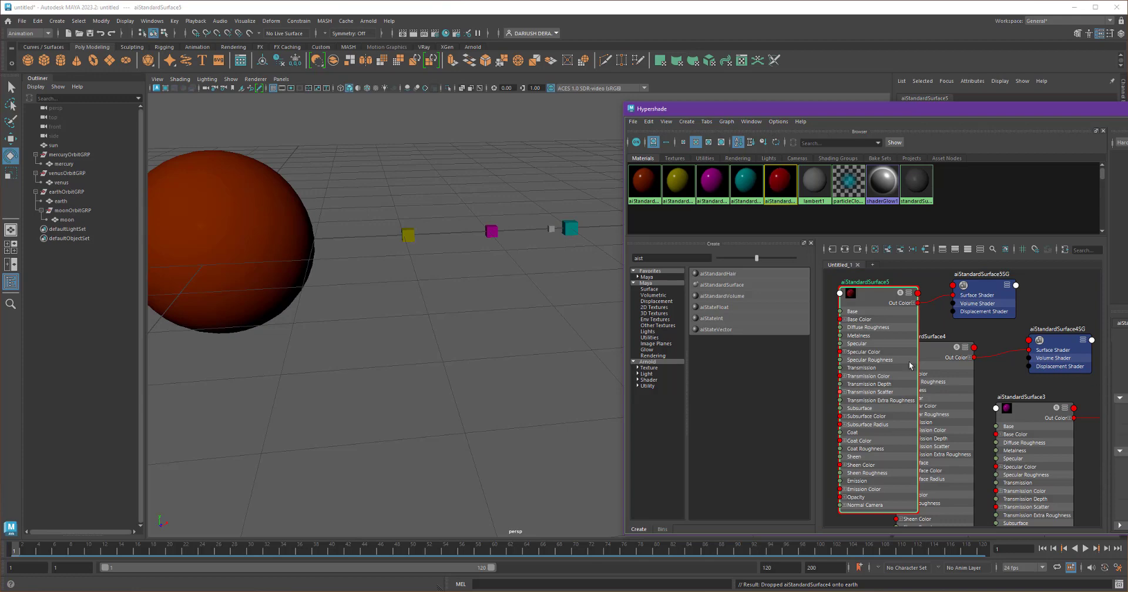
middle_click_drag(551, 226, 550, 228)
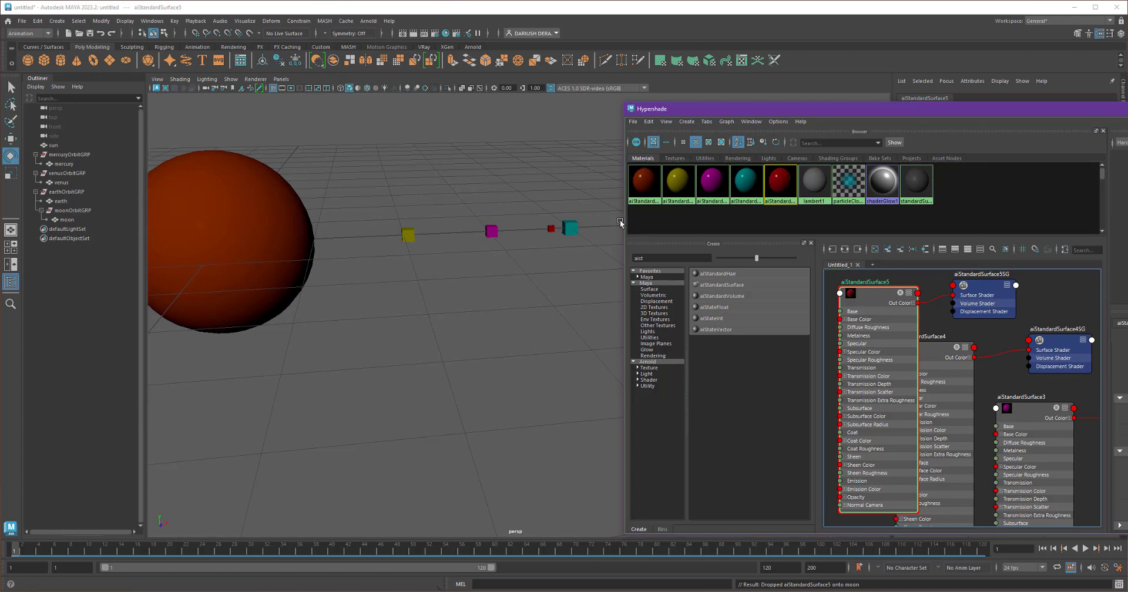
Move the Hypershade window clear of the planets and try the teal aiStandardSurface4 material on the sun.
left_click_drag(711, 113, 766, 194)
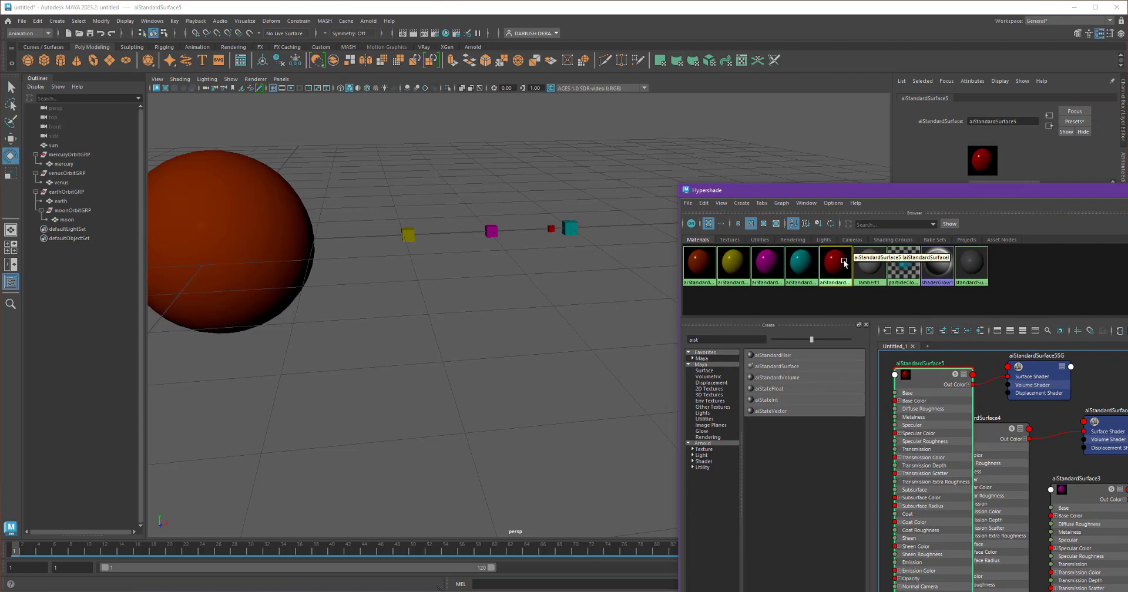
left_click(538, 292)
left_click_drag(538, 292, 502, 256, "alt")
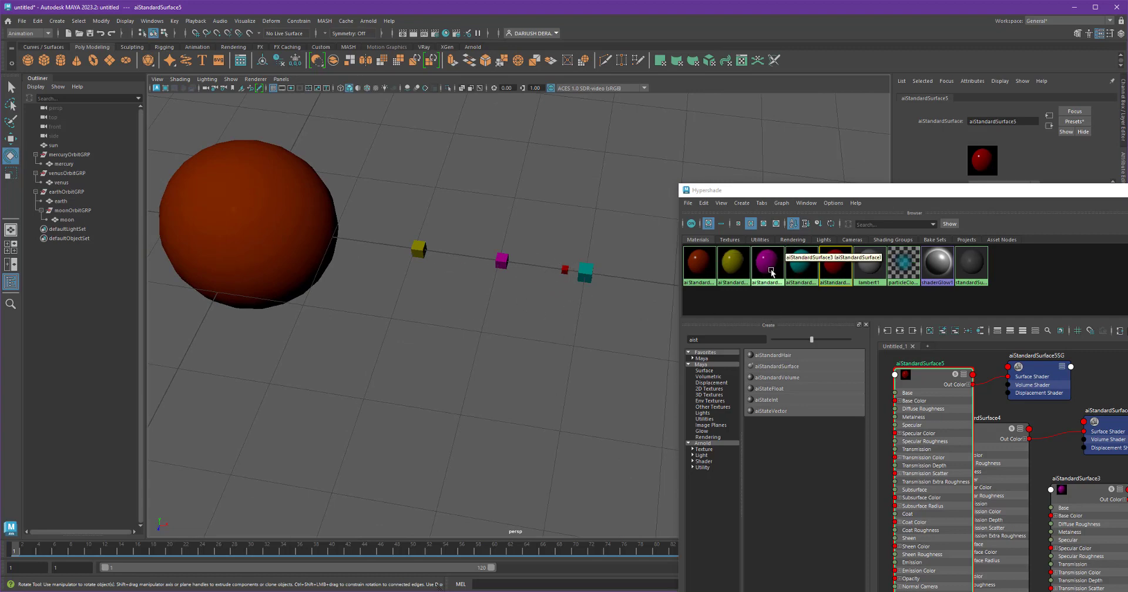
left_click(802, 261)
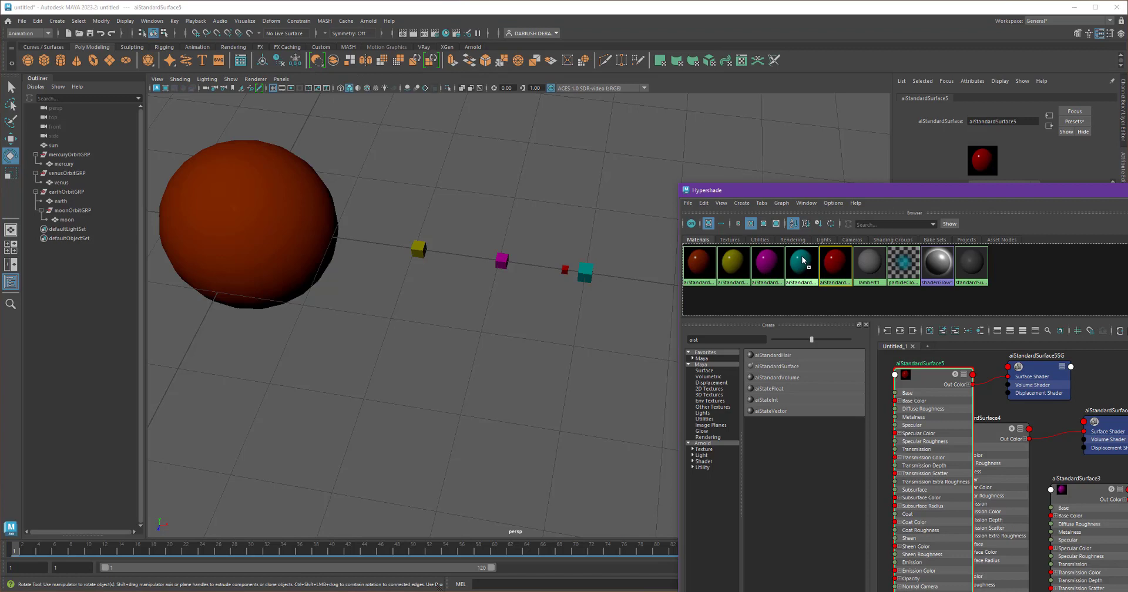
middle_click_drag(802, 260, 562, 149)
middle_click_drag(234, 199, 234, 200)
mouse_move(453, 272)
left_mouse_down("alt")
mouse_move(464, 292)
mouse_move(481, 277)
mouse_move(435, 272)
left_mouse_up("alt")
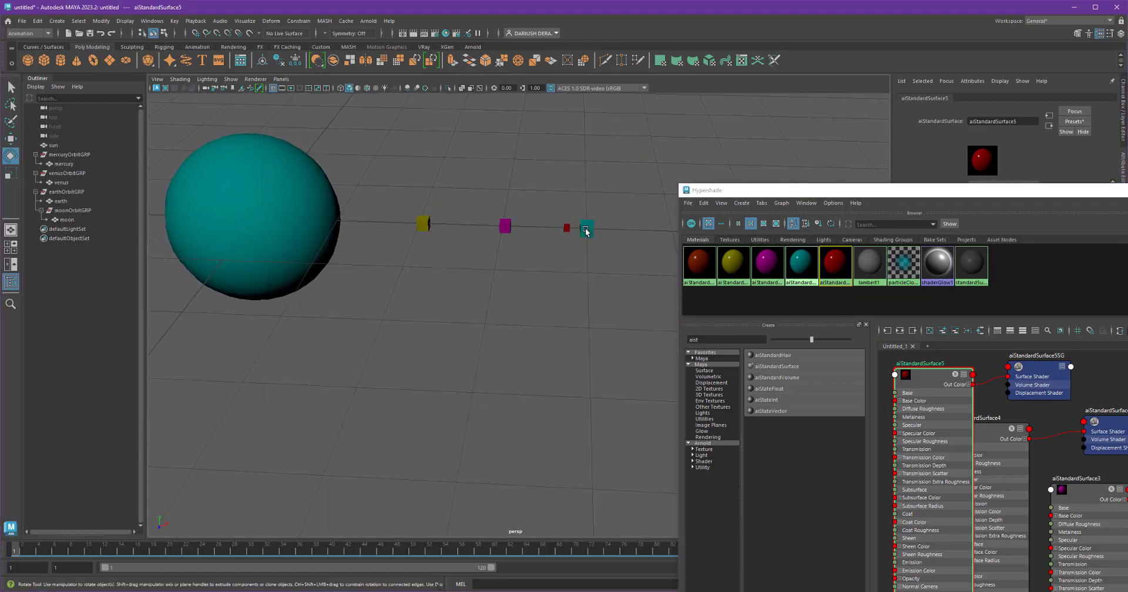
left_click(801, 262)
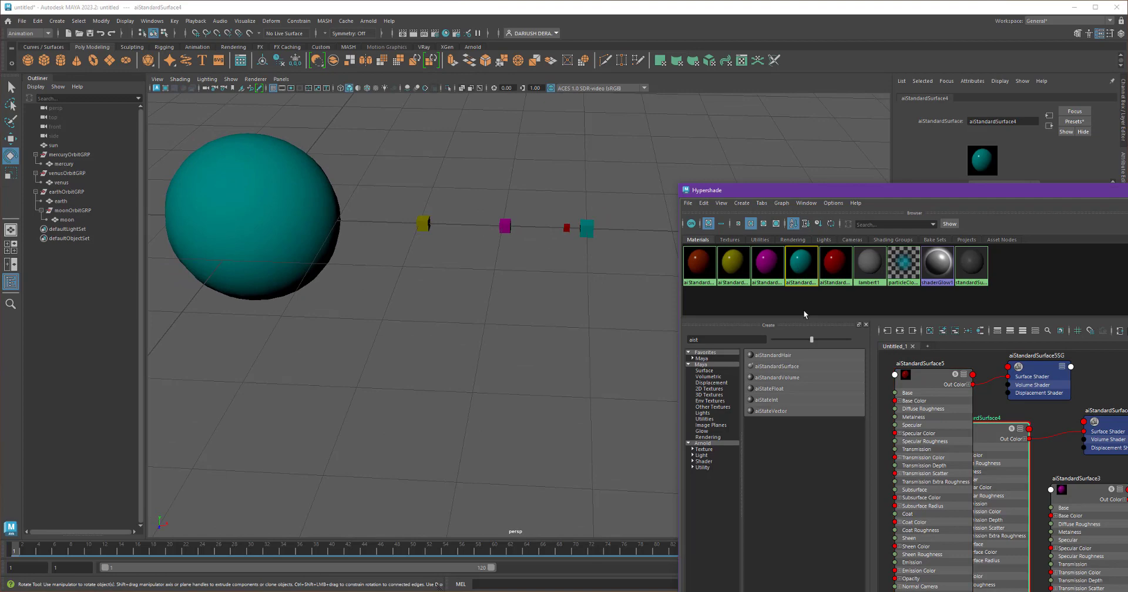
Reassign the orange aiStandardSurface1 material to the sun and minimize the Hypershade window.
middle_click_drag(699, 262, 273, 198)
left_click_drag(872, 193, 471, 140)
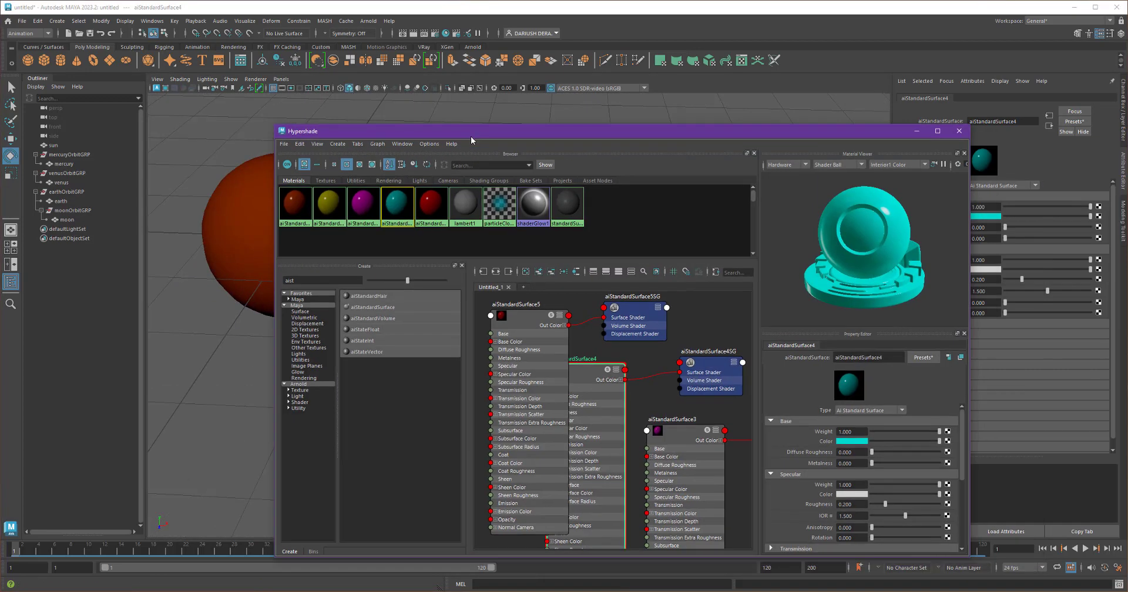
left_click(914, 132)
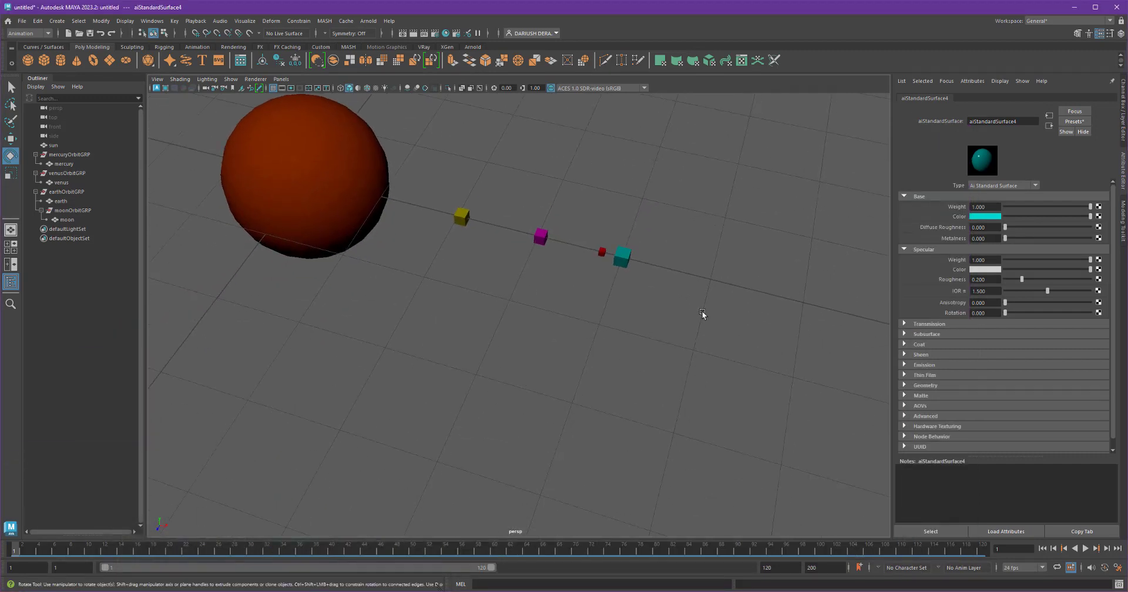
Play the orbit animation and select earthOrbitGRP together with its earth, moonOrbitGRP and moon nodes.
left_click(1085, 548)
left_click_drag(724, 364, 460, 310, "alt")
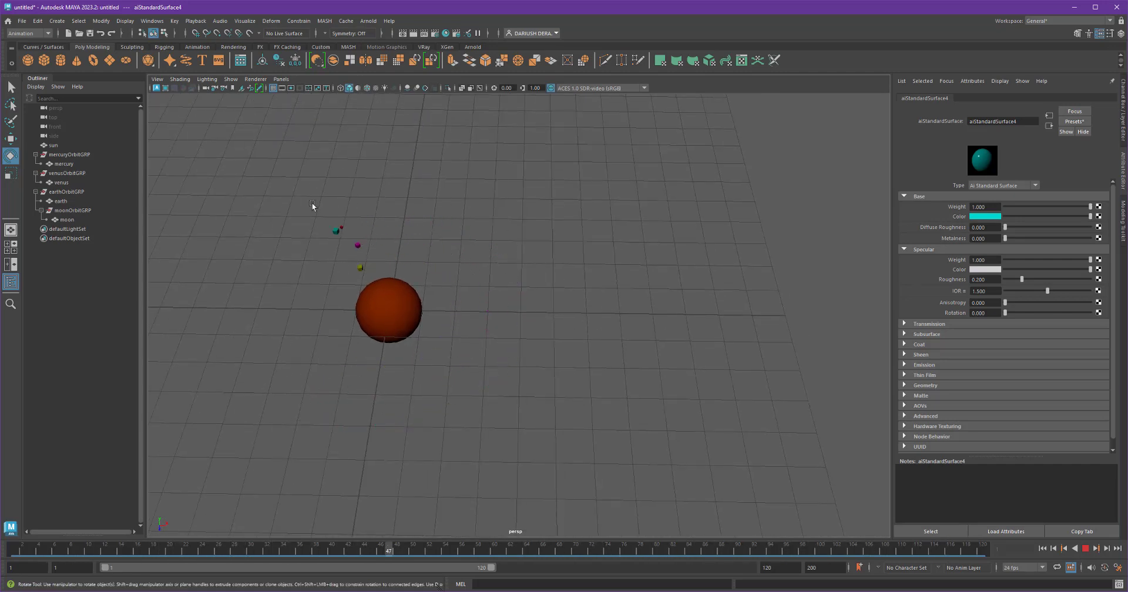
left_click_drag(82, 191, 91, 222)
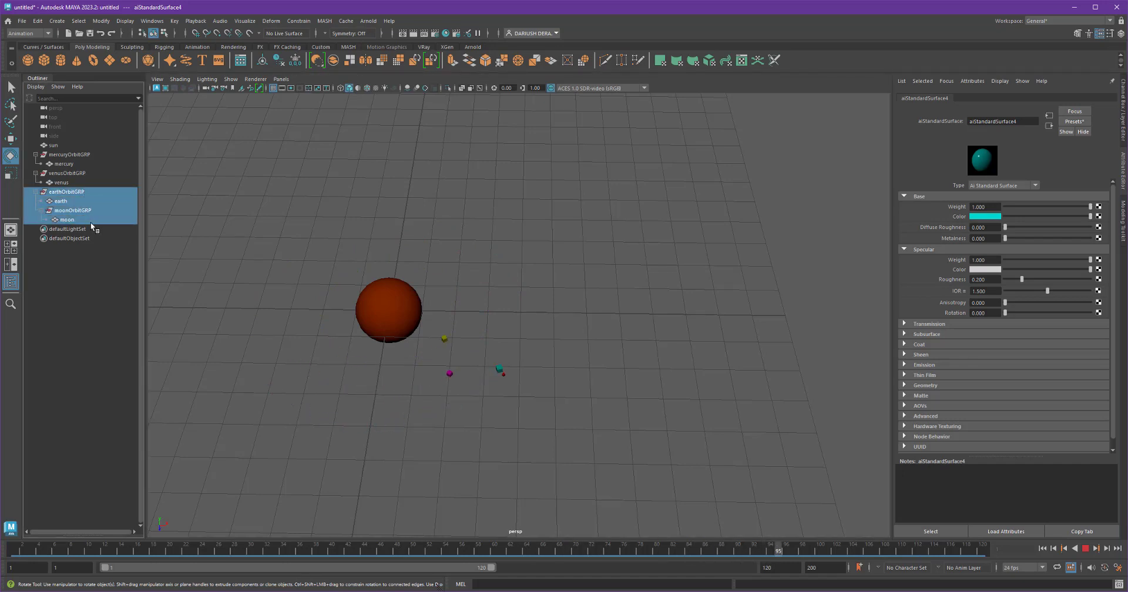